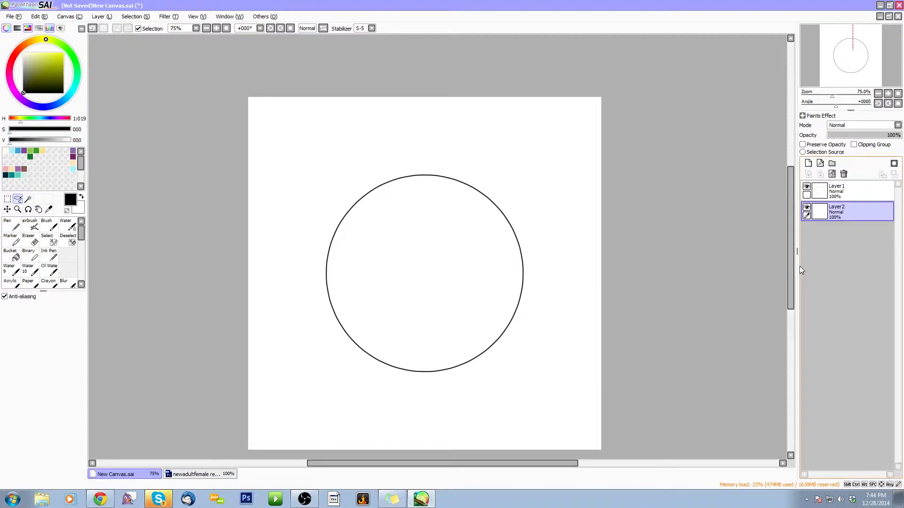
Activate the Magic Wand selection tool
{"action": "mouse_move", "coordinate": [850, 50]}
{"action": "left_mouse_down"}
{"action": "mouse_move", "coordinate": [856, 62]}
{"action": "mouse_move", "coordinate": [855, 52]}
{"action": "left_mouse_up"}
{"action": "left_click", "coordinate": [29, 200]}
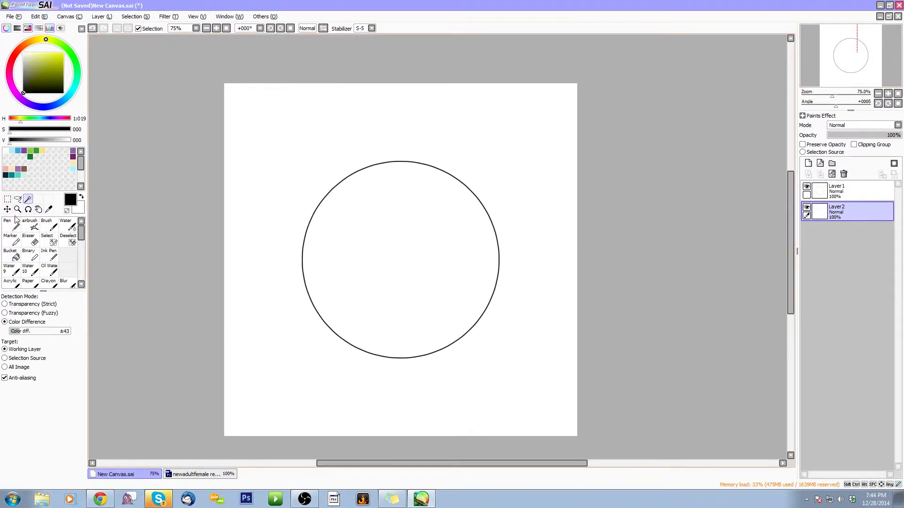
Check the computer's system ID and the program's version information, closing each window
{"action": "left_click", "coordinate": [264, 17]}
{"action": "left_click", "coordinate": [283, 72]}
{"action": "left_click", "coordinate": [264, 17]}
{"action": "left_click", "coordinate": [294, 71]}
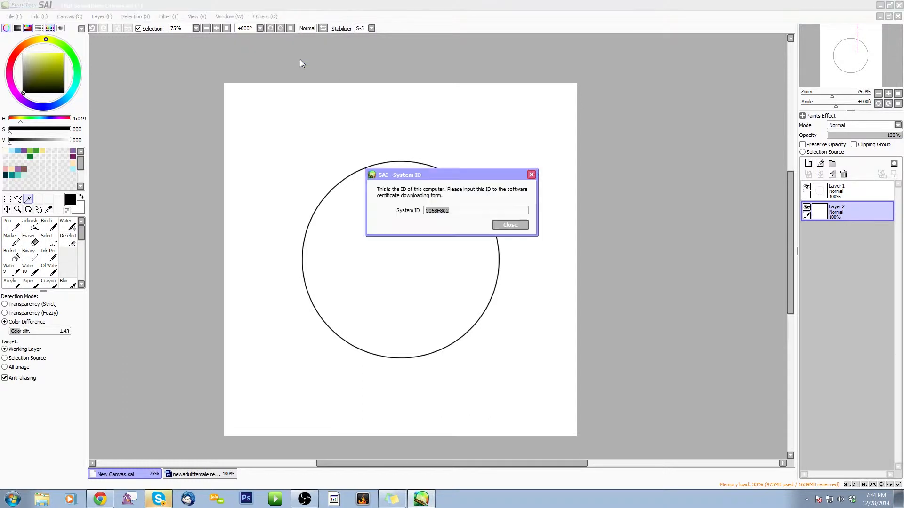
{"action": "left_click", "coordinate": [510, 225]}
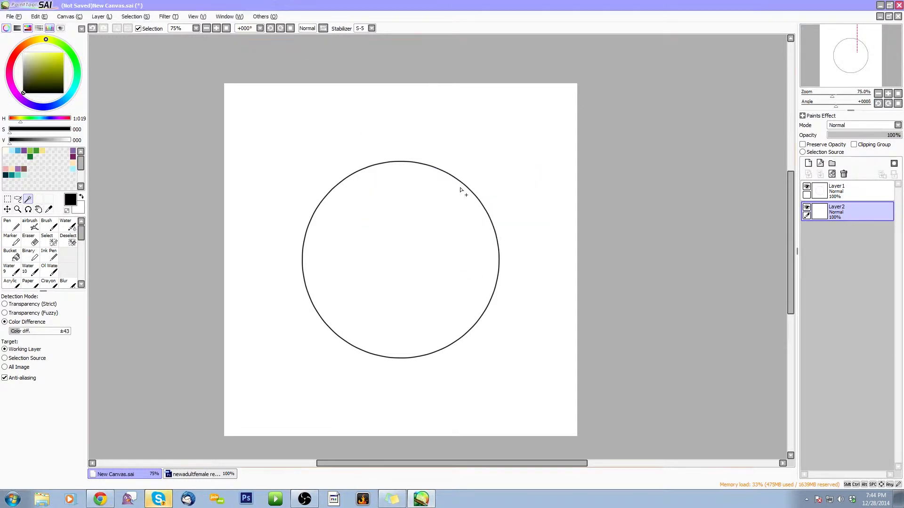
{"action": "left_click", "coordinate": [277, 17]}
{"action": "left_click", "coordinate": [290, 72]}
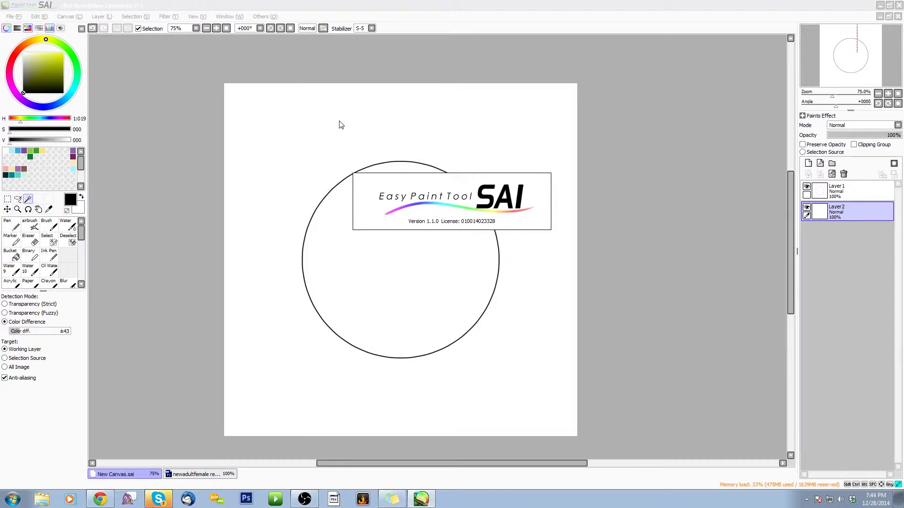
{"action": "left_click", "coordinate": [451, 4]}
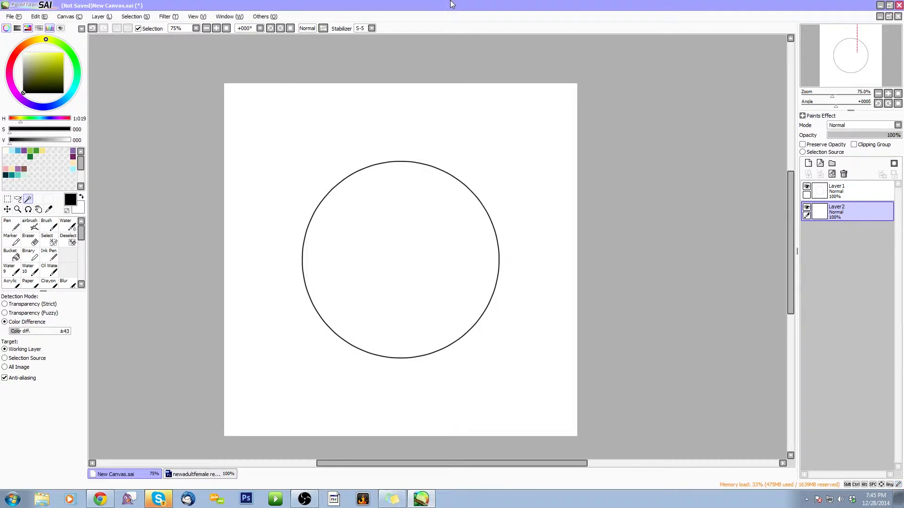
Select the area outside the circle on Layer1 using Transparency (Strict) detection, and invert the selection to cover the circle
{"action": "left_click", "coordinate": [848, 198]}
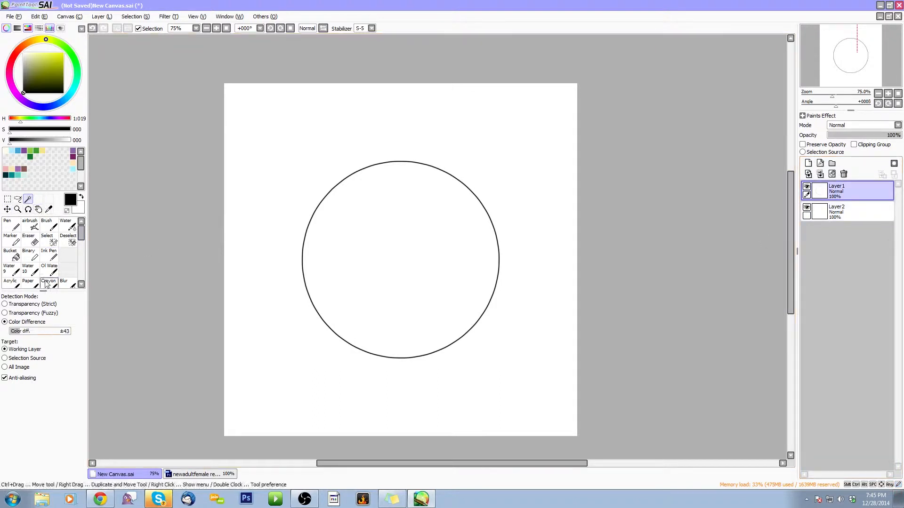
{"action": "left_click", "coordinate": [51, 305]}
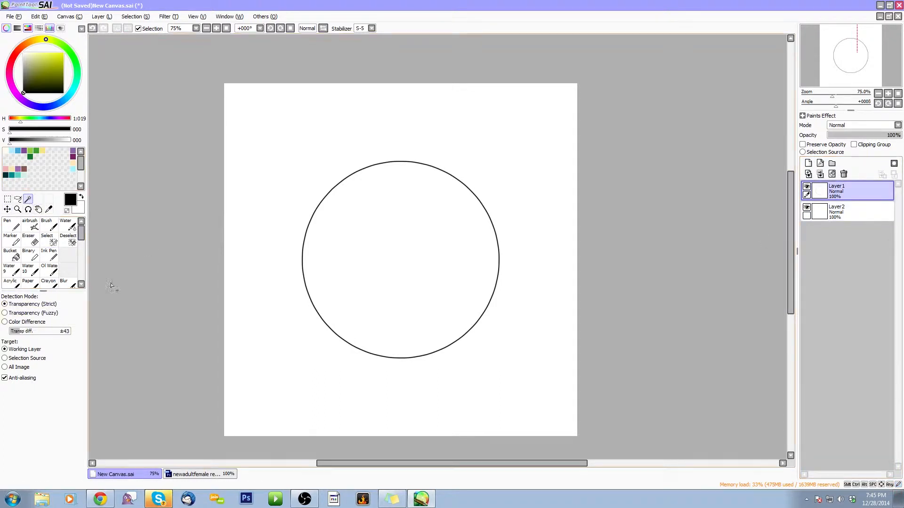
{"action": "left_click", "coordinate": [484, 155]}
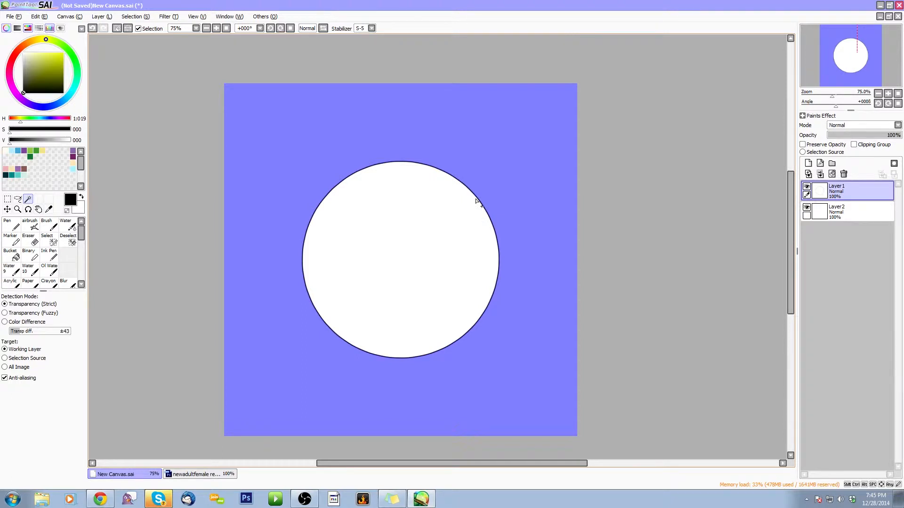
{"action": "left_click", "coordinate": [476, 202]}
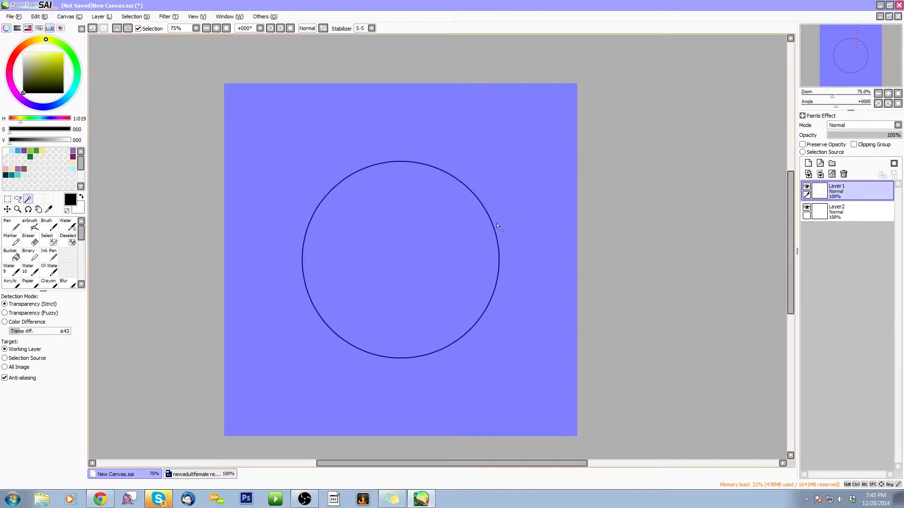
{"action": "key", "text": "ctrl+z"}
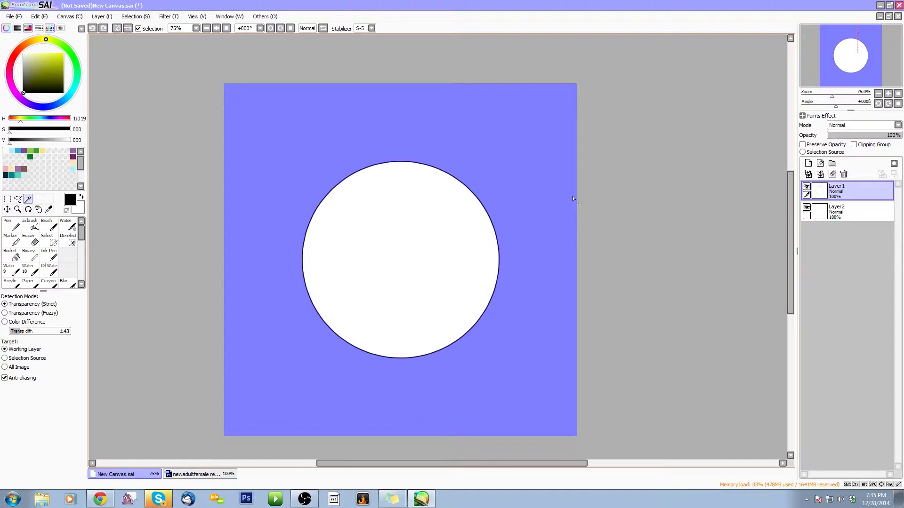
{"action": "left_click", "coordinate": [135, 17]}
{"action": "left_click", "coordinate": [145, 39]}
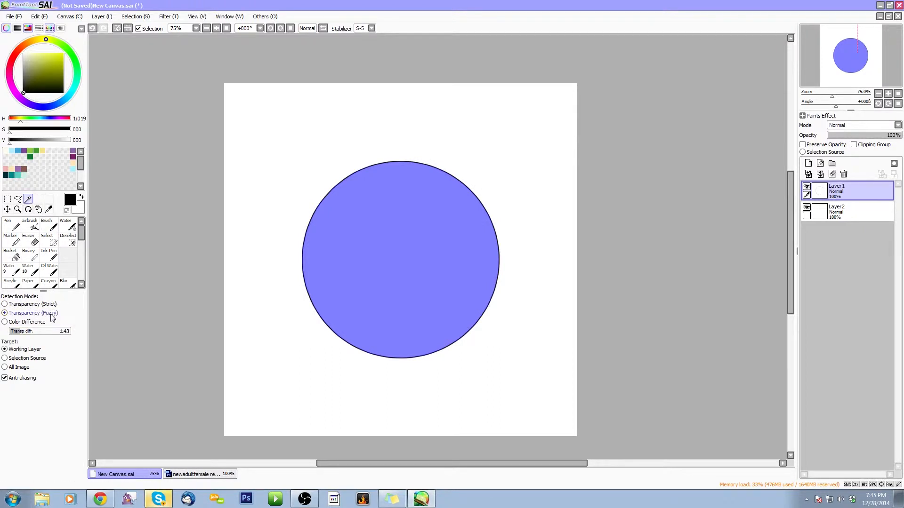
Fill the selected circle on Layer2 with bright blue and clear the selection
{"action": "left_click", "coordinate": [18, 151]}
{"action": "left_click", "coordinate": [63, 52]}
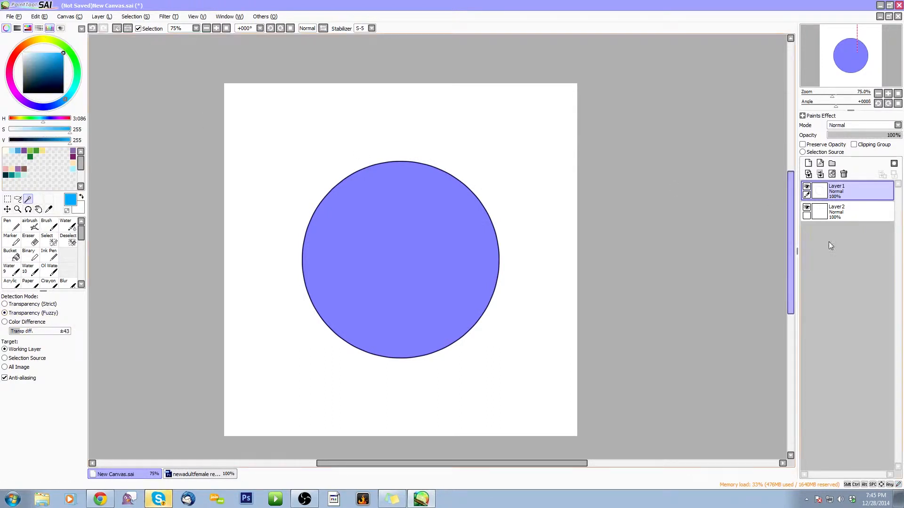
{"action": "left_click", "coordinate": [844, 206]}
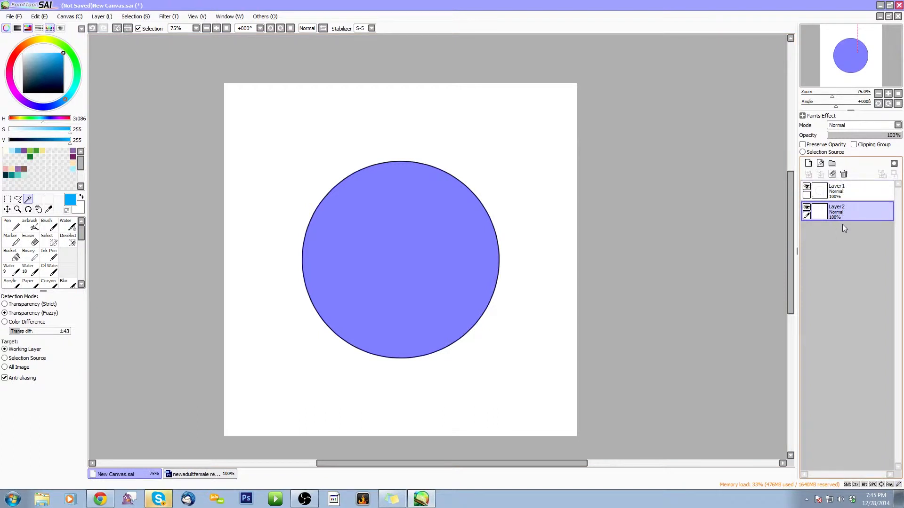
{"action": "key", "text": "ctrl+f"}
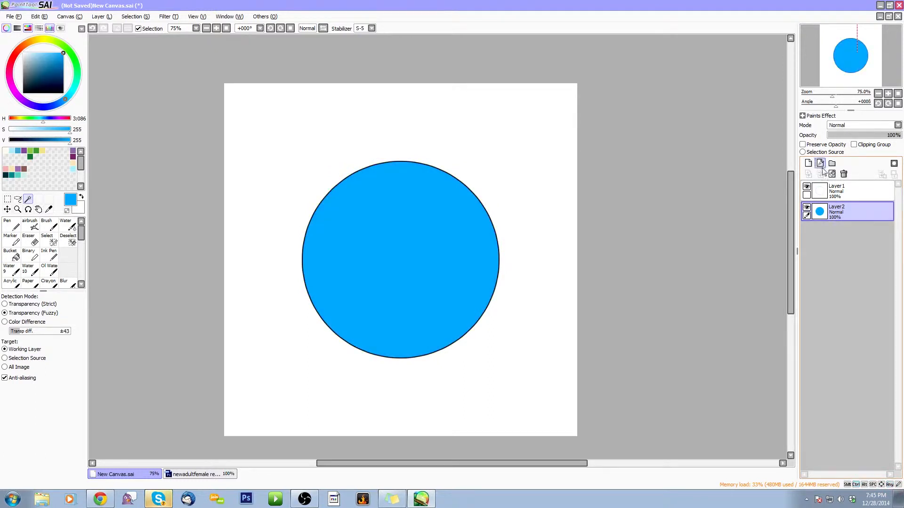
Examine the edge of the blue fill up close with the outline layer temporarily hidden
{"action": "left_click", "coordinate": [888, 94]}
{"action": "left_click", "coordinate": [888, 94]}
{"action": "left_click", "coordinate": [889, 94]}
{"action": "left_click", "coordinate": [806, 186]}
{"action": "left_click_drag", "start_coordinate": [863, 66], "coordinate": [852, 61]}
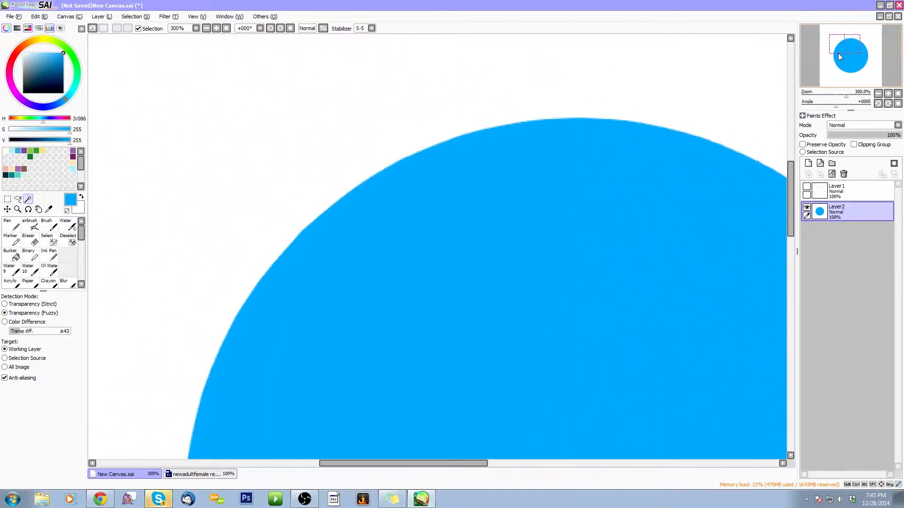
{"action": "left_click", "coordinate": [807, 186]}
{"action": "left_click", "coordinate": [878, 94]}
{"action": "left_click", "coordinate": [878, 93]}
{"action": "left_click", "coordinate": [878, 95]}
{"action": "left_click_drag", "start_coordinate": [854, 68], "coordinate": [861, 79]}
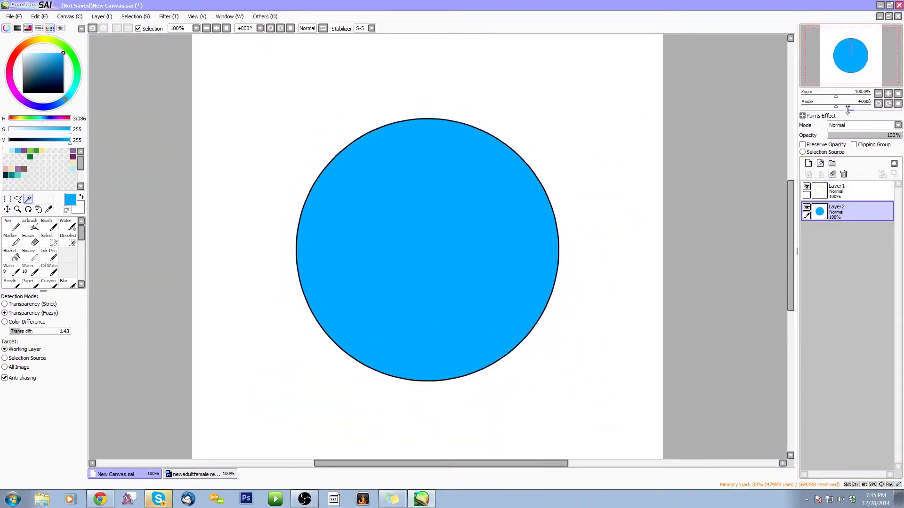
Load the blue circle on Layer2 as a selection and add a new layer above it
{"action": "left_click", "coordinate": [821, 213], "text": "ctrl"}
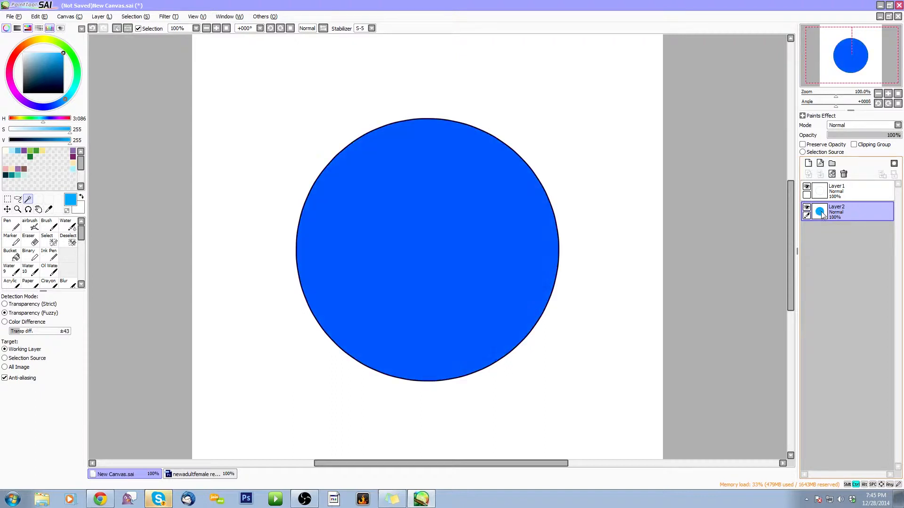
{"action": "left_click", "coordinate": [808, 164]}
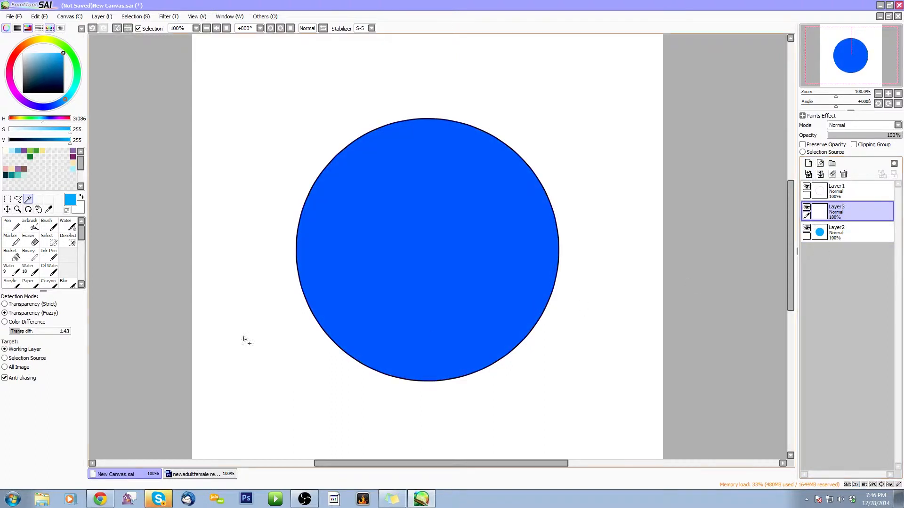
Set up the Airbrush with a density of 78 and black as the colour
{"action": "left_click", "coordinate": [32, 226]}
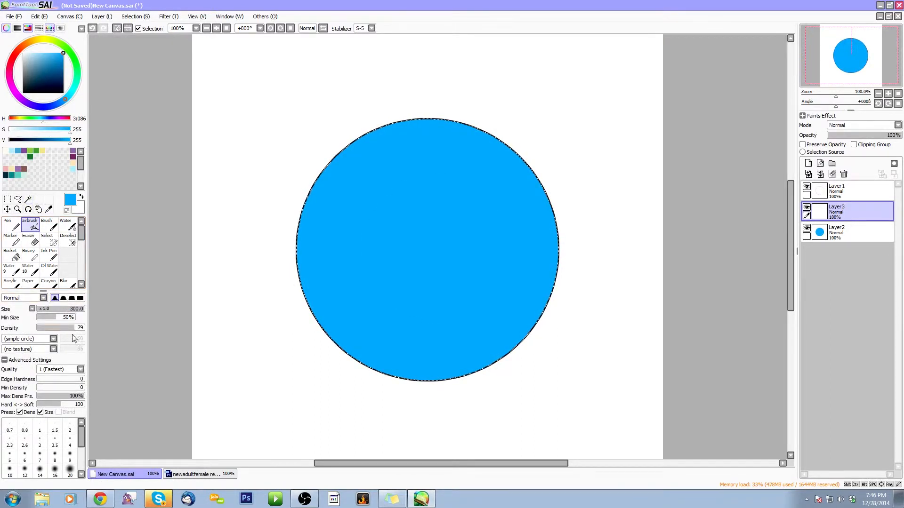
{"action": "mouse_move", "coordinate": [78, 328]}
{"action": "left_mouse_down"}
{"action": "mouse_move", "coordinate": [68, 331]}
{"action": "mouse_move", "coordinate": [77, 333]}
{"action": "left_mouse_up"}
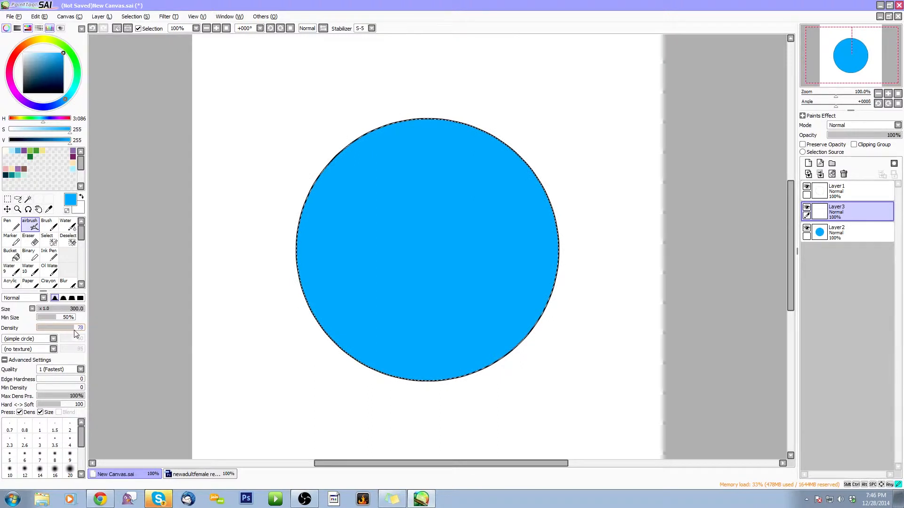
{"action": "left_click_drag", "start_coordinate": [37, 84], "coordinate": [23, 93]}
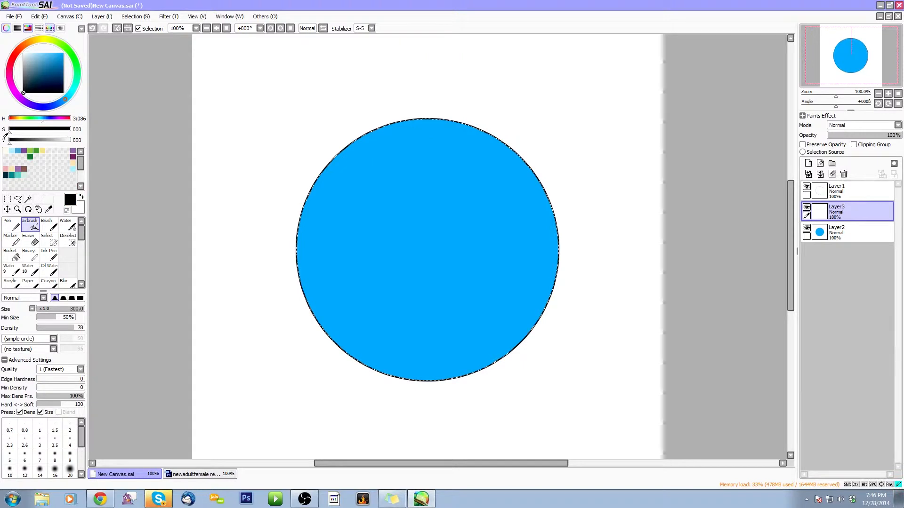
Set the airbrush size to 450
{"action": "key", "text": "bracketright"}
{"action": "left_click_drag", "start_coordinate": [871, 60], "coordinate": [872, 68]}
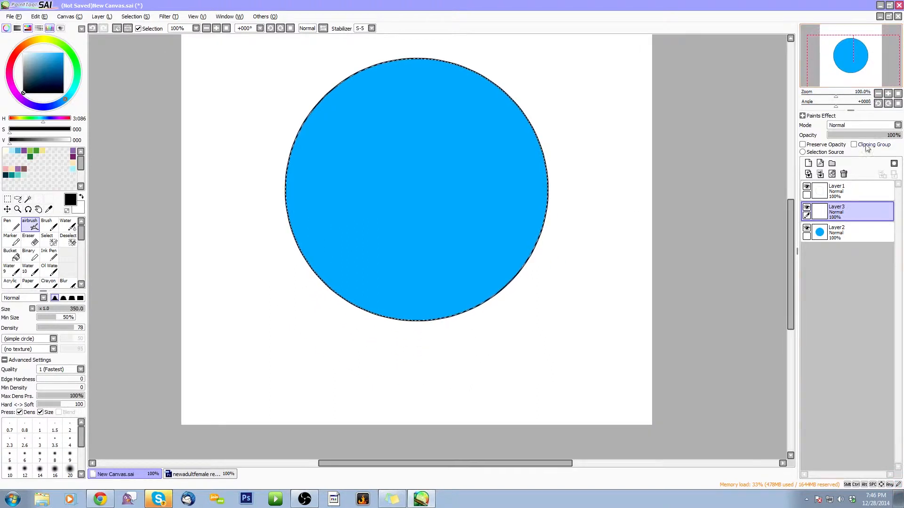
{"action": "left_click_drag", "start_coordinate": [865, 134], "coordinate": [900, 144]}
{"action": "left_click_drag", "start_coordinate": [863, 67], "coordinate": [861, 61]}
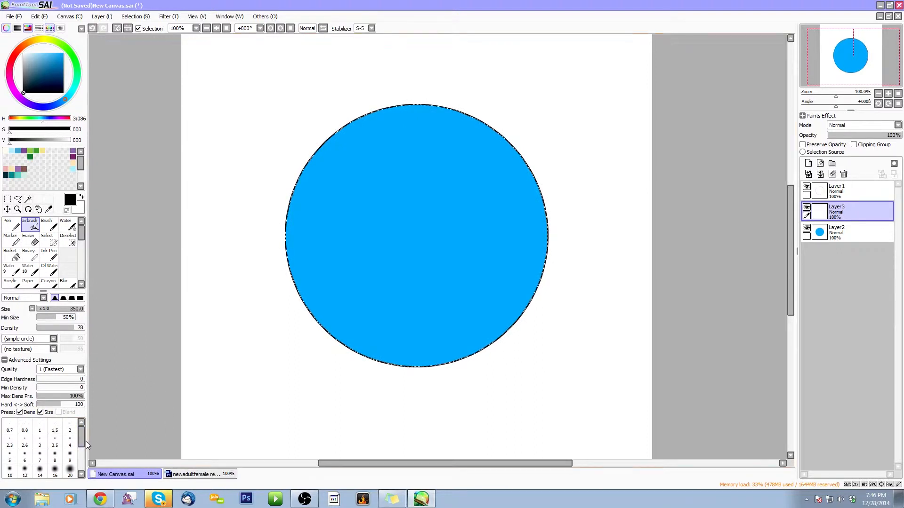
{"action": "key", "text": "bracketleft"}
{"action": "key", "text": "bracketleft"}
{"action": "key", "text": "bracketleft"}
{"action": "key", "text": "bracketright"}
{"action": "key", "text": "bracketright"}
{"action": "key", "text": "bracketright"}
{"action": "key", "text": "bracketright"}
{"action": "key", "text": "bracketright"}
{"action": "key", "text": "bracketleft"}
{"action": "key", "text": "bracketleft"}
{"action": "key", "text": "bracketleft"}
{"action": "scroll", "coordinate": [82, 434], "scroll_direction": "down", "scroll_amount": 4}
{"action": "key", "text": "bracketright"}
{"action": "key", "text": "bracketright"}
{"action": "key", "text": "bracketright"}
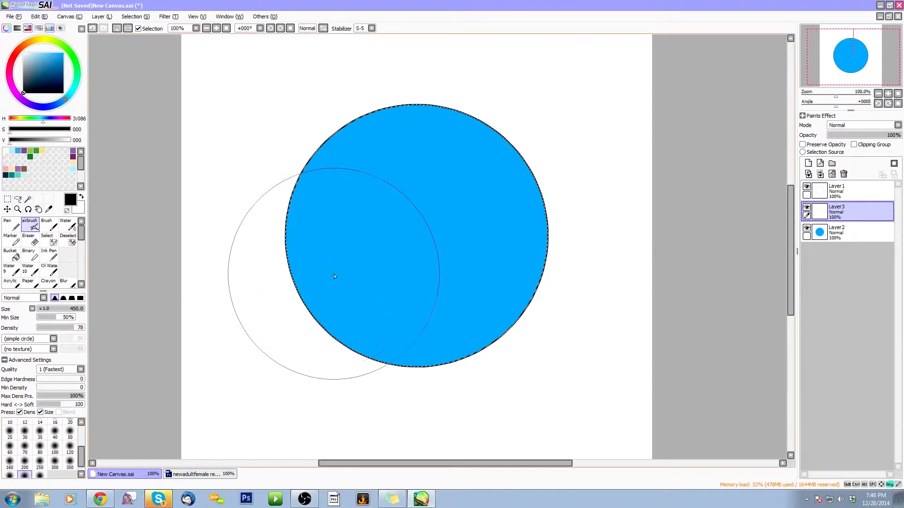
{"action": "scroll", "coordinate": [43, 447], "scroll_direction": "up", "scroll_amount": 4}
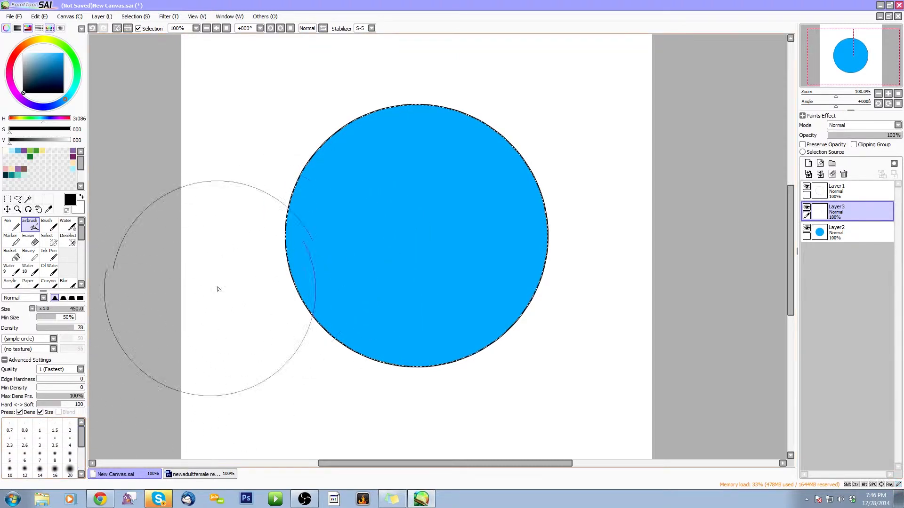
Airbrush black shading along the circle's lower and right edges on Layer3, and reduce that layer's opacity to 33%
{"action": "mouse_move", "coordinate": [269, 204]}
{"action": "left_mouse_down"}
{"action": "mouse_move", "coordinate": [262, 256]}
{"action": "mouse_move", "coordinate": [317, 377]}
{"action": "mouse_move", "coordinate": [638, 312]}
{"action": "mouse_move", "coordinate": [659, 283]}
{"action": "left_mouse_up"}
{"action": "key", "text": "ctrl+z"}
{"action": "left_click_drag", "start_coordinate": [843, 74], "coordinate": [844, 67]}
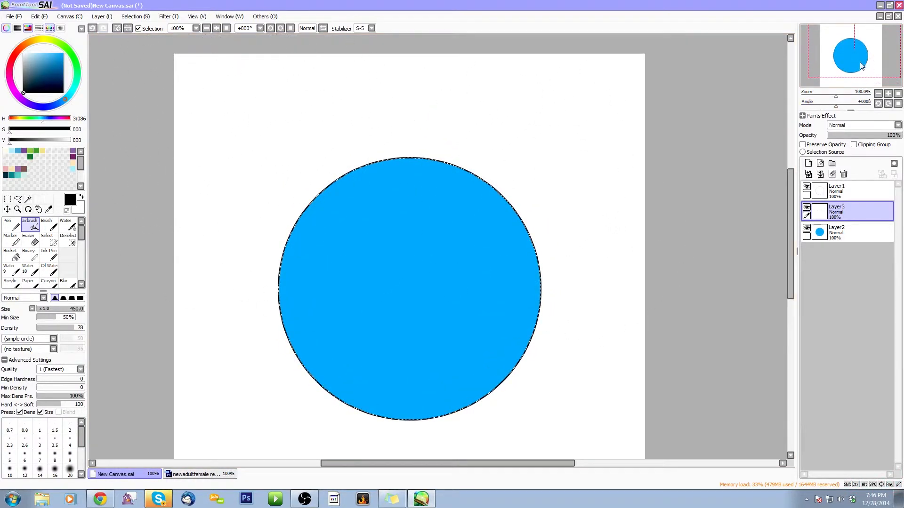
{"action": "left_click_drag", "start_coordinate": [860, 62], "coordinate": [863, 66]}
{"action": "mouse_move", "coordinate": [562, 273]}
{"action": "left_mouse_down"}
{"action": "mouse_move", "coordinate": [297, 464]}
{"action": "mouse_move", "coordinate": [188, 323]}
{"action": "left_mouse_up"}
{"action": "mouse_move", "coordinate": [188, 269]}
{"action": "left_mouse_down"}
{"action": "mouse_move", "coordinate": [303, 412]}
{"action": "mouse_move", "coordinate": [545, 330]}
{"action": "mouse_move", "coordinate": [482, 103]}
{"action": "left_mouse_up"}
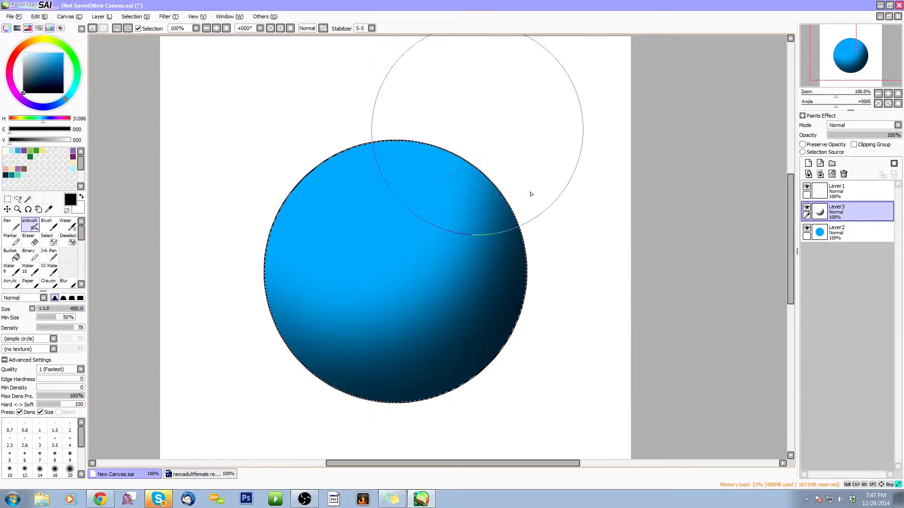
{"action": "mouse_move", "coordinate": [530, 194]}
{"action": "left_mouse_down"}
{"action": "mouse_move", "coordinate": [493, 305]}
{"action": "mouse_move", "coordinate": [179, 325]}
{"action": "left_mouse_up"}
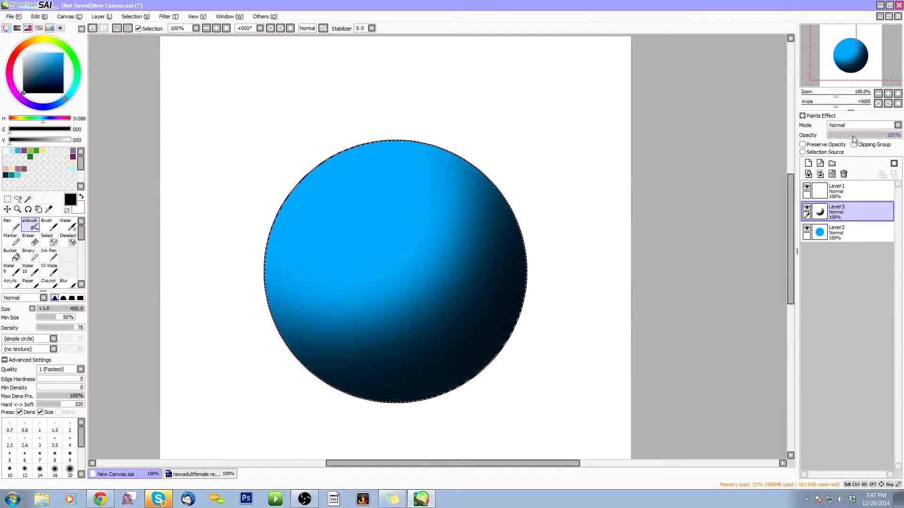
{"action": "left_click_drag", "start_coordinate": [854, 138], "coordinate": [855, 138]}
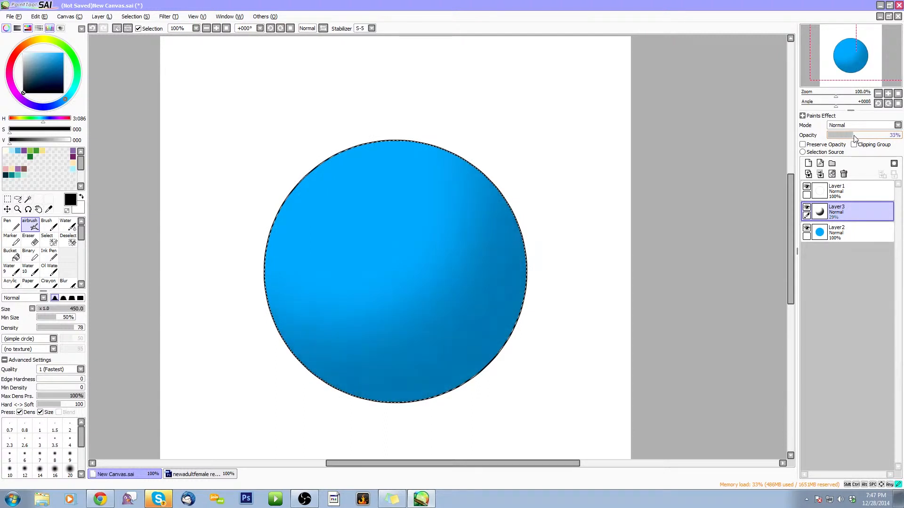
{"action": "left_click", "coordinate": [851, 135]}
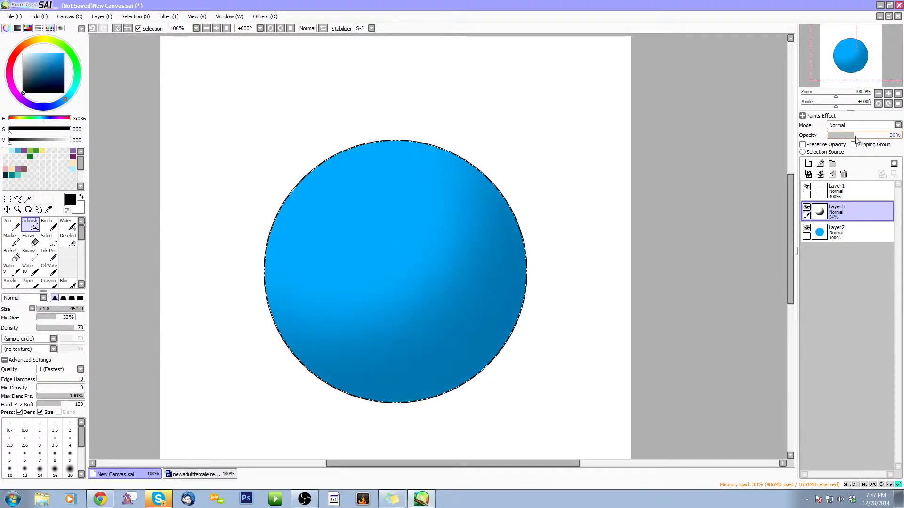
Add a new layer above Layer3 and choose the Pen with a size of 160
{"action": "left_click", "coordinate": [809, 164]}
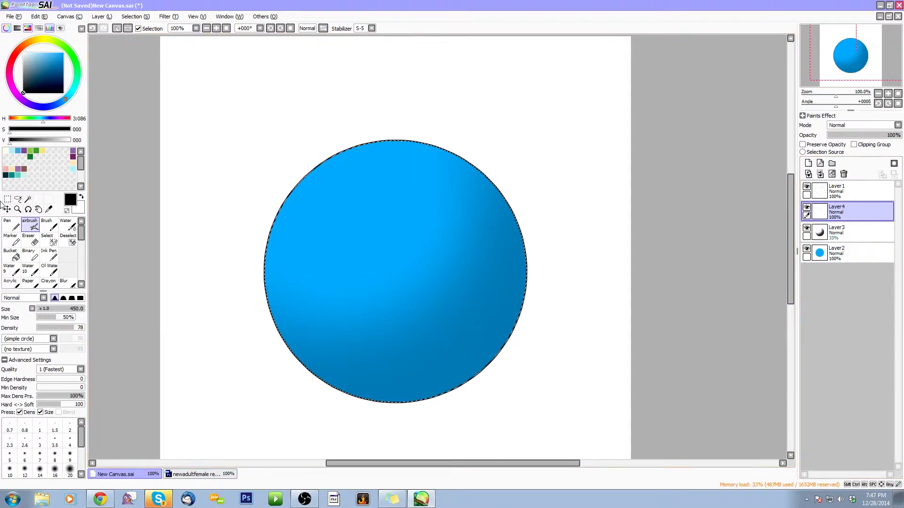
{"action": "left_click", "coordinate": [10, 226]}
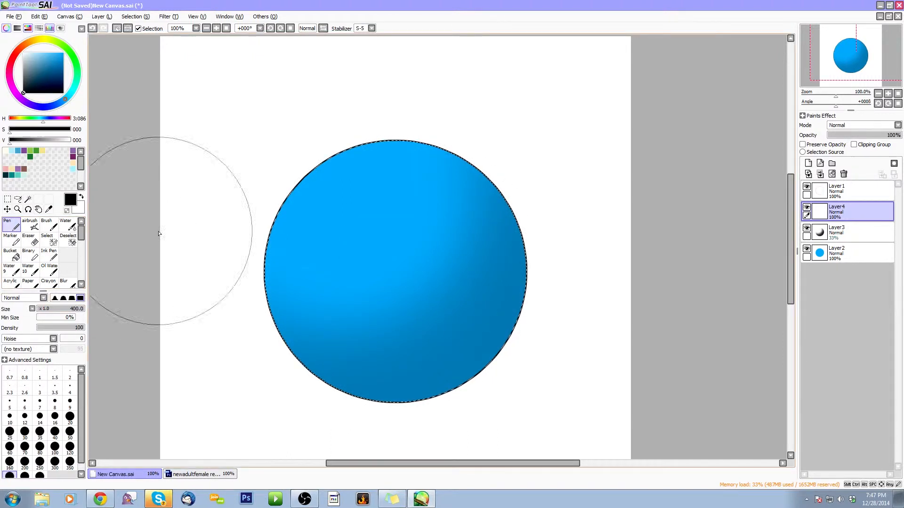
{"action": "key", "text": "bracketleft"}
{"action": "key", "text": "bracketleft"}
{"action": "key", "text": "bracketleft"}
{"action": "key", "text": "bracketleft"}
{"action": "key", "text": "bracketleft"}
{"action": "key", "text": "bracketright"}
{"action": "key", "text": "bracketright"}
{"action": "key", "text": "bracketright"}
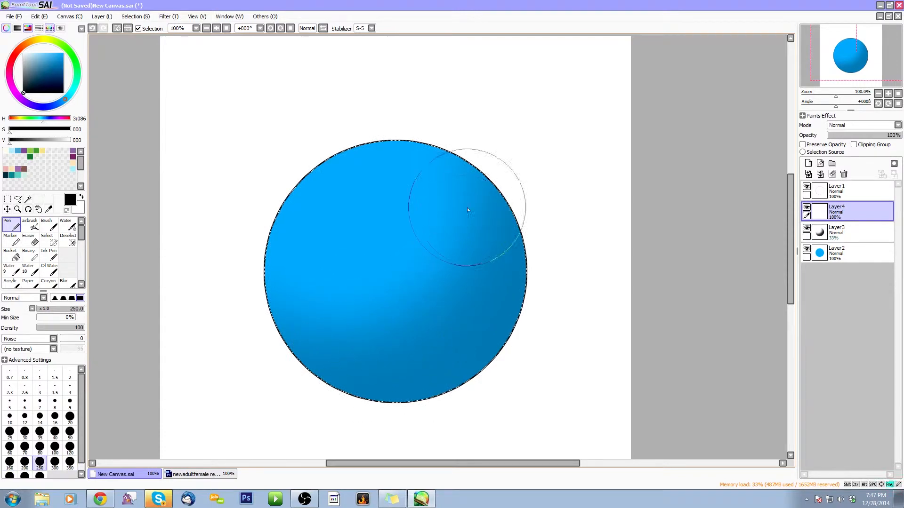
{"action": "key", "text": "bracketleft"}
{"action": "key", "text": "bracketleft"}
{"action": "key", "text": "bracketleft"}
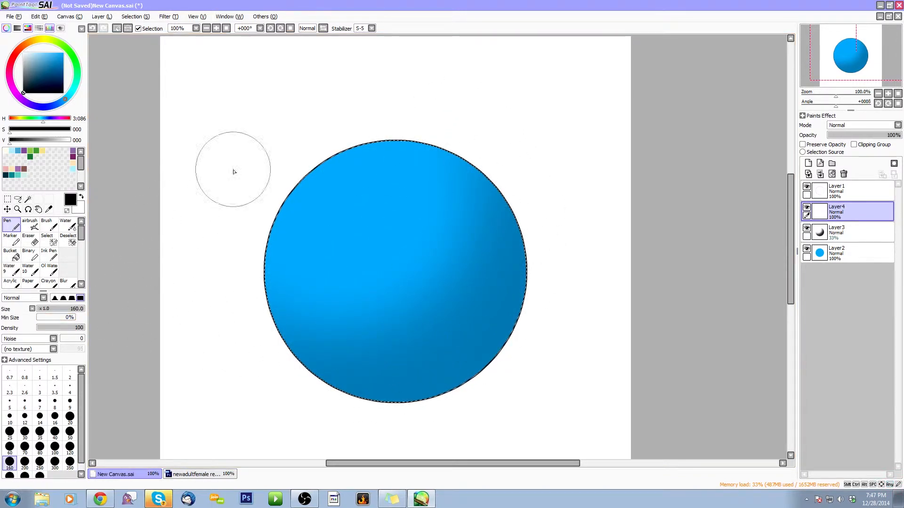
Try a broad black Pen stroke curving across the lower part of the circle with the stabilizer at S-5
{"action": "left_click", "coordinate": [371, 29]}
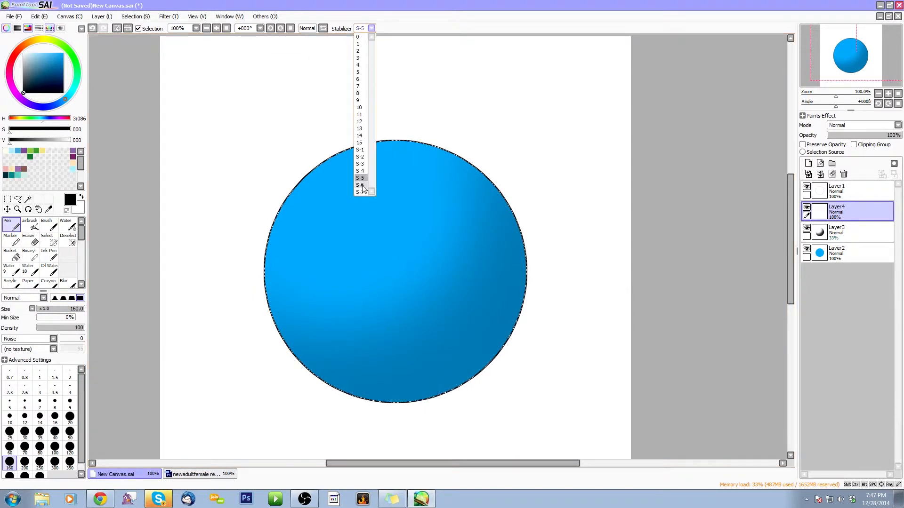
{"action": "left_click", "coordinate": [360, 178]}
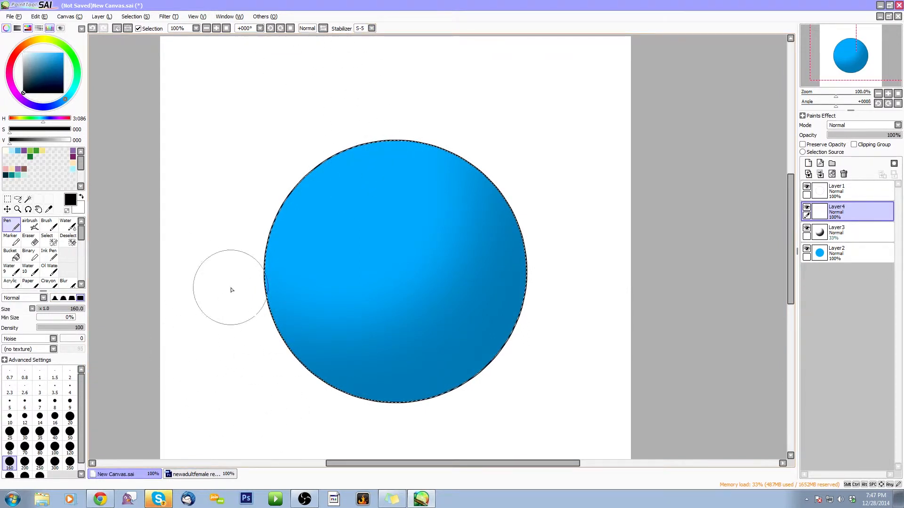
{"action": "left_click_drag", "start_coordinate": [250, 285], "coordinate": [421, 369]}
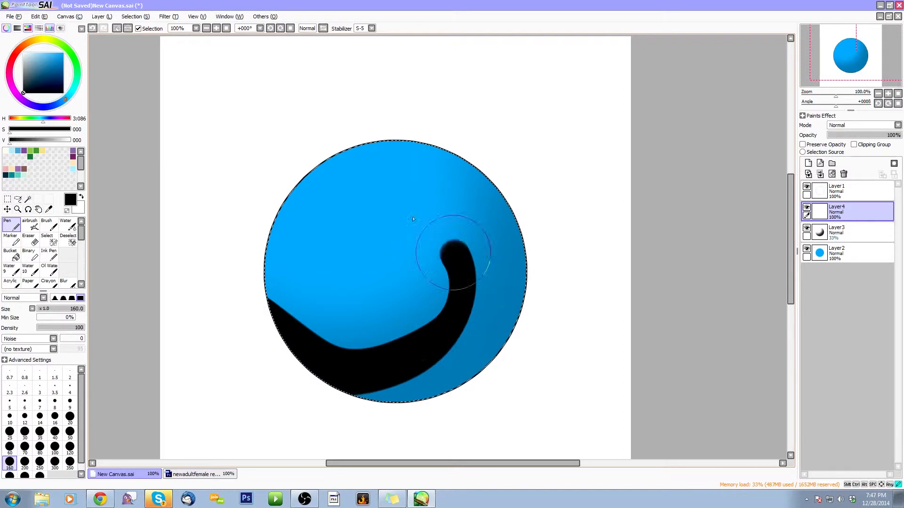
{"action": "key", "text": "ctrl+z"}
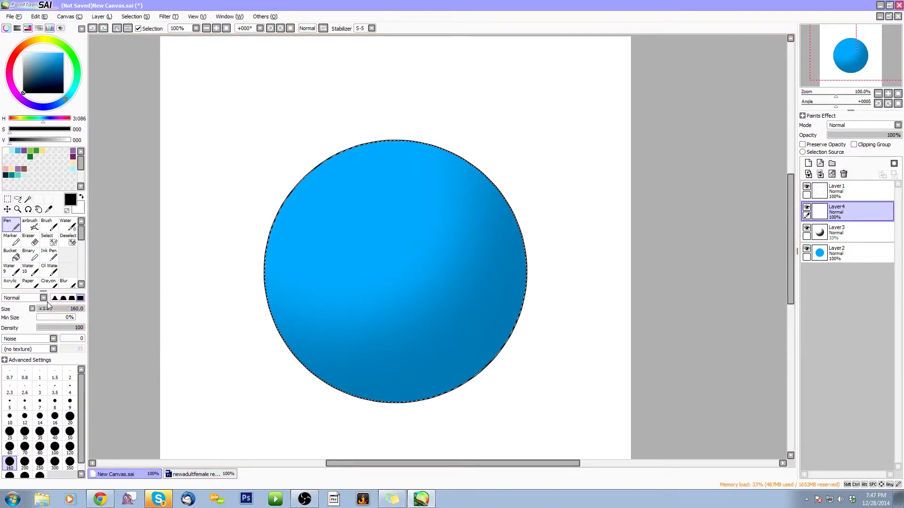
{"action": "left_click", "coordinate": [54, 338]}
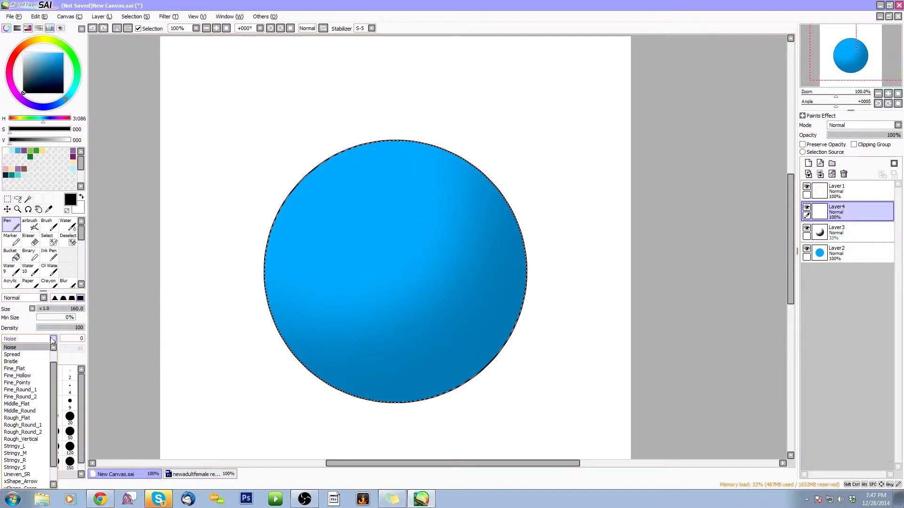
{"action": "left_click", "coordinate": [53, 339]}
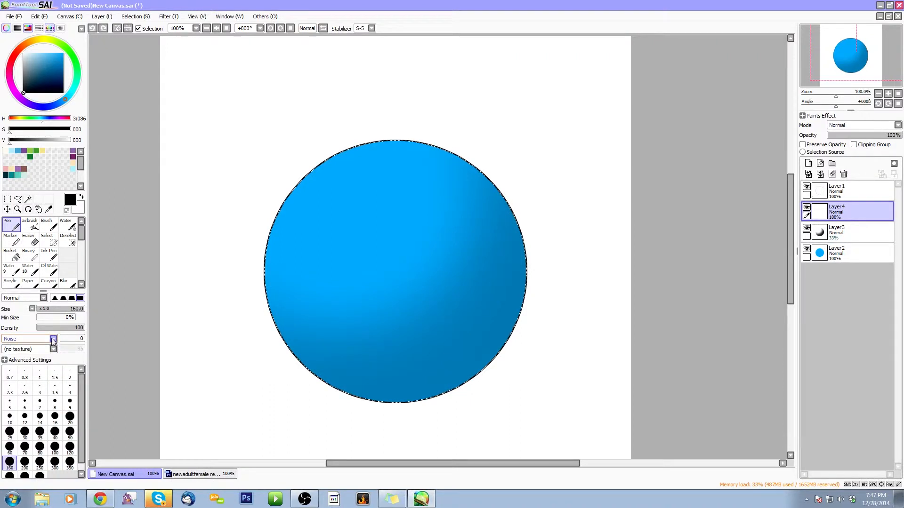
{"action": "left_click", "coordinate": [53, 339]}
{"action": "left_click", "coordinate": [53, 340]}
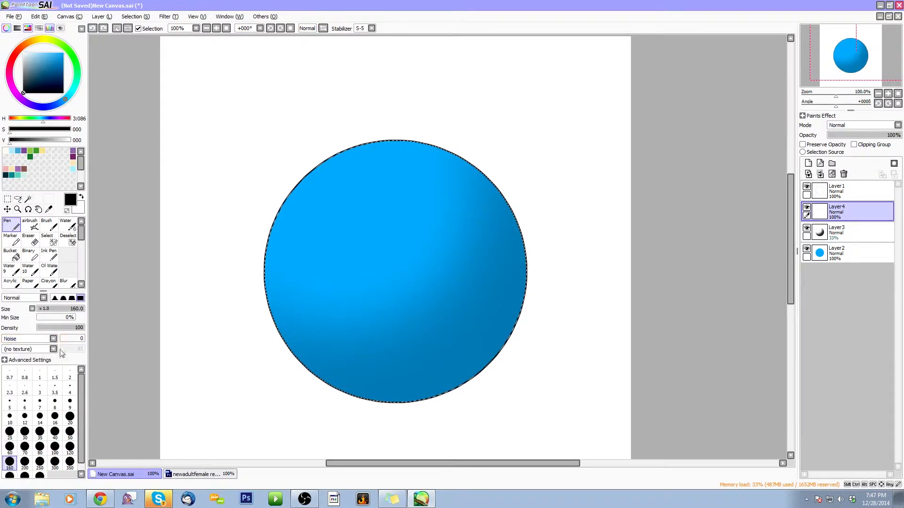
{"action": "left_click_drag", "start_coordinate": [81, 393], "coordinate": [82, 405]}
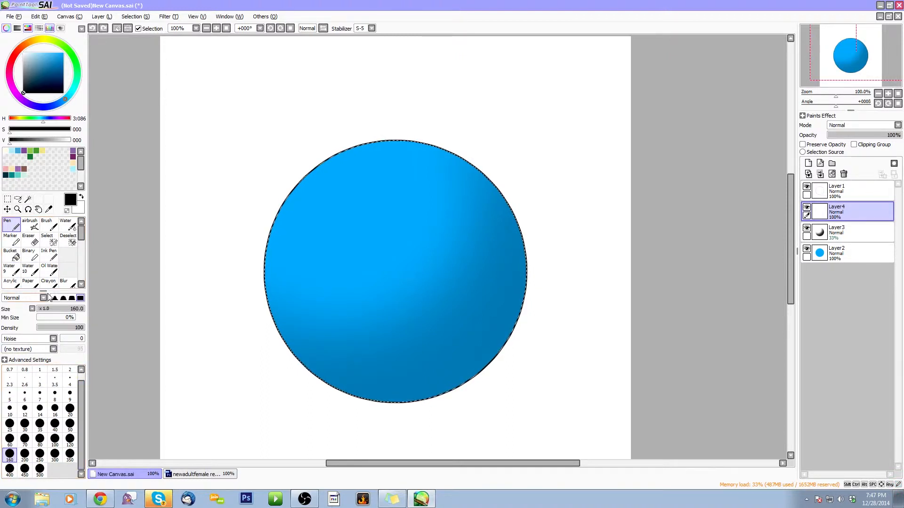
{"action": "left_click", "coordinate": [30, 361]}
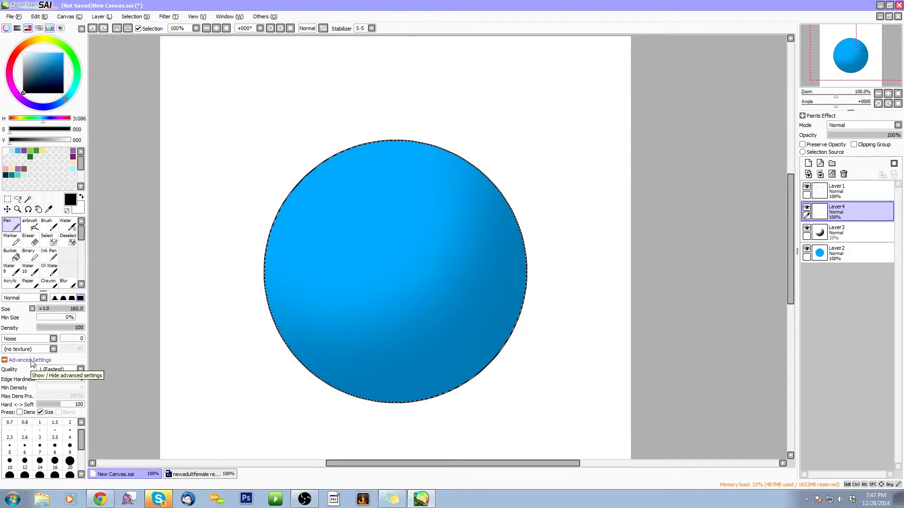
{"action": "left_click", "coordinate": [31, 361]}
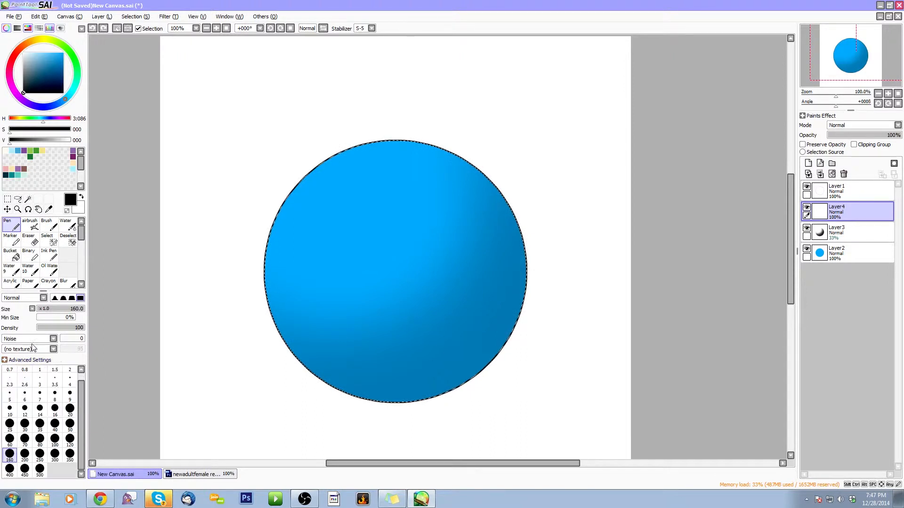
Choose the Ink Pen and set its size to 200
{"action": "left_click", "coordinate": [53, 258]}
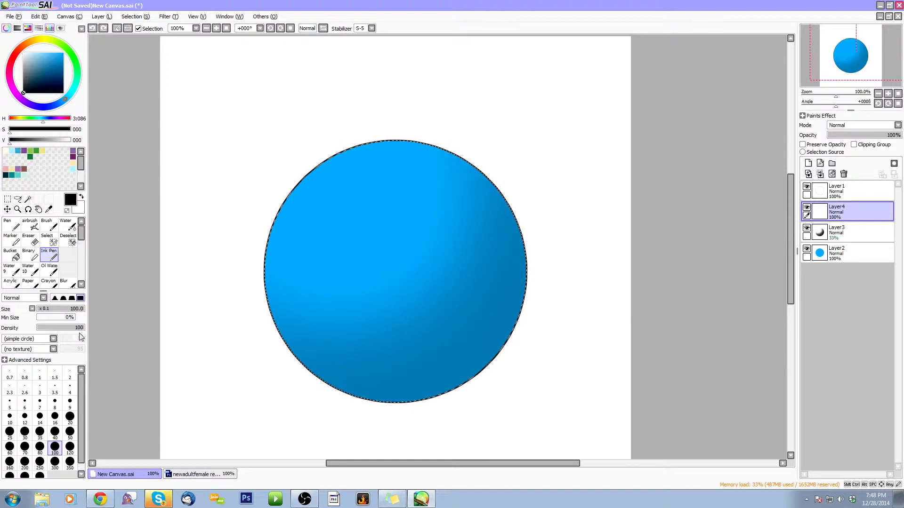
{"action": "left_click", "coordinate": [29, 360]}
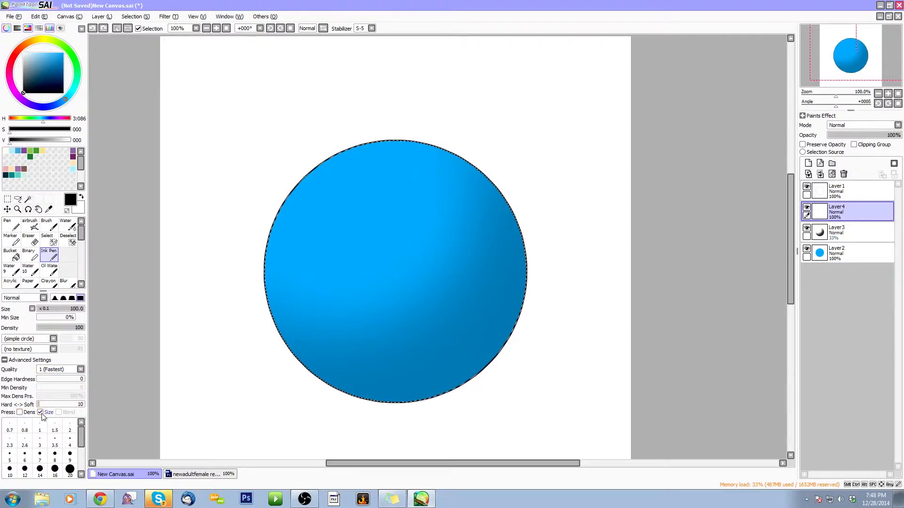
{"action": "left_click", "coordinate": [30, 361]}
{"action": "key", "text": "bracketright"}
{"action": "key", "text": "bracketright"}
{"action": "key", "text": "bracketright"}
Paint a curved black shadow band through the circle's lower-right part on Layer4 and reduce that layer's opacity to 35%
{"action": "mouse_move", "coordinate": [276, 357]}
{"action": "left_mouse_down"}
{"action": "mouse_move", "coordinate": [373, 383]}
{"action": "mouse_move", "coordinate": [527, 141]}
{"action": "left_mouse_up"}
{"action": "key", "text": "ctrl+z"}
{"action": "mouse_move", "coordinate": [433, 119]}
{"action": "left_mouse_down"}
{"action": "mouse_move", "coordinate": [488, 198]}
{"action": "mouse_move", "coordinate": [273, 353]}
{"action": "left_mouse_up"}
{"action": "left_click", "coordinate": [850, 135]}
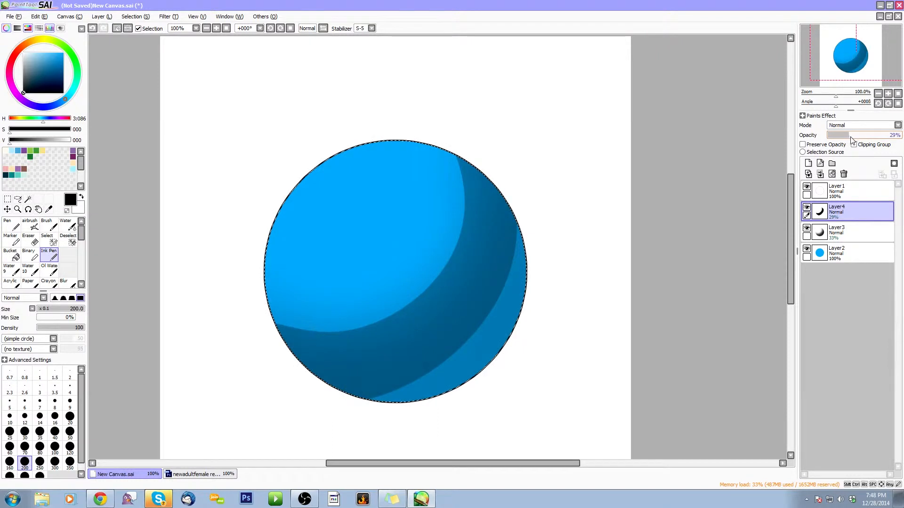
Fill the gap between the shadow band and the circle's lower-right edge, and touch up the shadow's inner edge with the Ink Pen at size 100
{"action": "mouse_move", "coordinate": [513, 160]}
{"action": "left_mouse_down"}
{"action": "mouse_move", "coordinate": [504, 202]}
{"action": "mouse_move", "coordinate": [353, 400]}
{"action": "left_mouse_up"}
{"action": "key", "text": "bracketleft"}
{"action": "key", "text": "bracketleft"}
{"action": "key", "text": "bracketleft"}
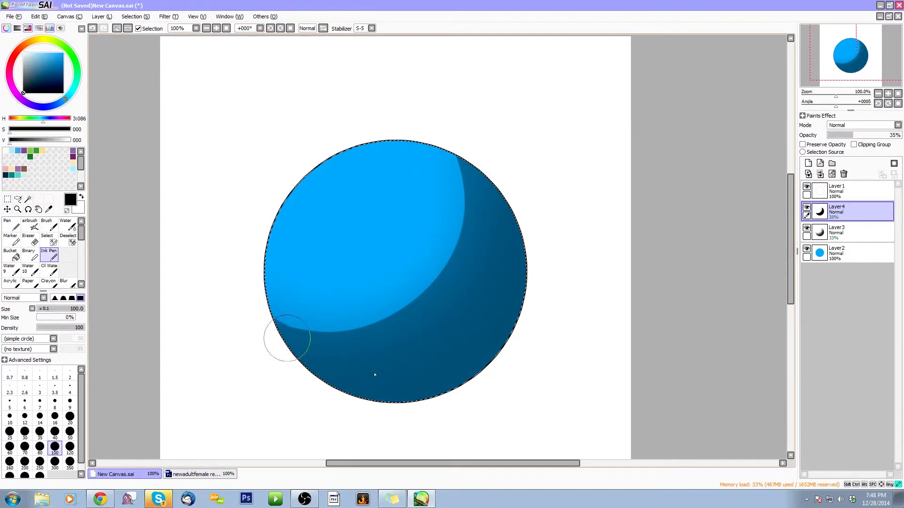
{"action": "left_click_drag", "start_coordinate": [475, 147], "coordinate": [483, 225]}
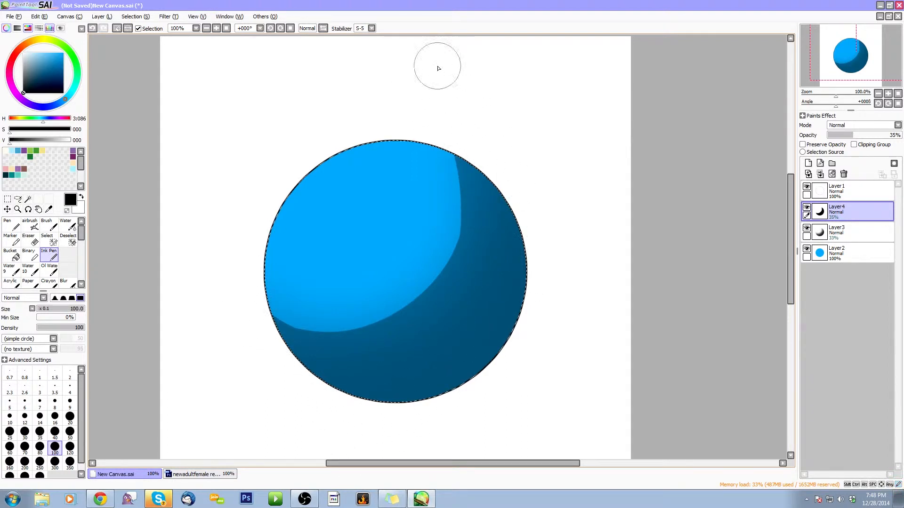
Thin the Layer4 shadow into a narrower crescent by erasing its inner side with the Eraser at size 250
{"action": "key", "text": "e"}
{"action": "key", "text": "bracketright"}
{"action": "key", "text": "bracketright"}
{"action": "key", "text": "bracketright"}
{"action": "key", "text": "bracketright"}
{"action": "key", "text": "bracketright"}
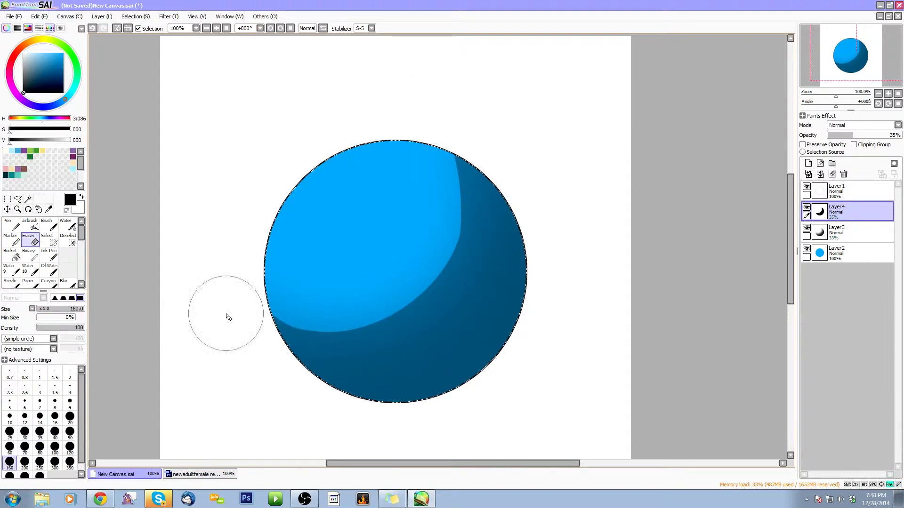
{"action": "mouse_move", "coordinate": [266, 323]}
{"action": "left_mouse_down"}
{"action": "mouse_move", "coordinate": [383, 322]}
{"action": "mouse_move", "coordinate": [328, 140]}
{"action": "left_mouse_up"}
{"action": "key", "text": "ctrl+z"}
{"action": "mouse_move", "coordinate": [266, 213]}
{"action": "left_mouse_down"}
{"action": "mouse_move", "coordinate": [428, 311]}
{"action": "mouse_move", "coordinate": [372, 138]}
{"action": "mouse_move", "coordinate": [338, 304]}
{"action": "mouse_move", "coordinate": [301, 303]}
{"action": "left_mouse_up"}
{"action": "key", "text": "ctrl+z"}
{"action": "key", "text": "ctrl+z"}
{"action": "mouse_move", "coordinate": [270, 234]}
{"action": "left_mouse_down"}
{"action": "mouse_move", "coordinate": [418, 284]}
{"action": "mouse_move", "coordinate": [420, 175]}
{"action": "left_mouse_up"}
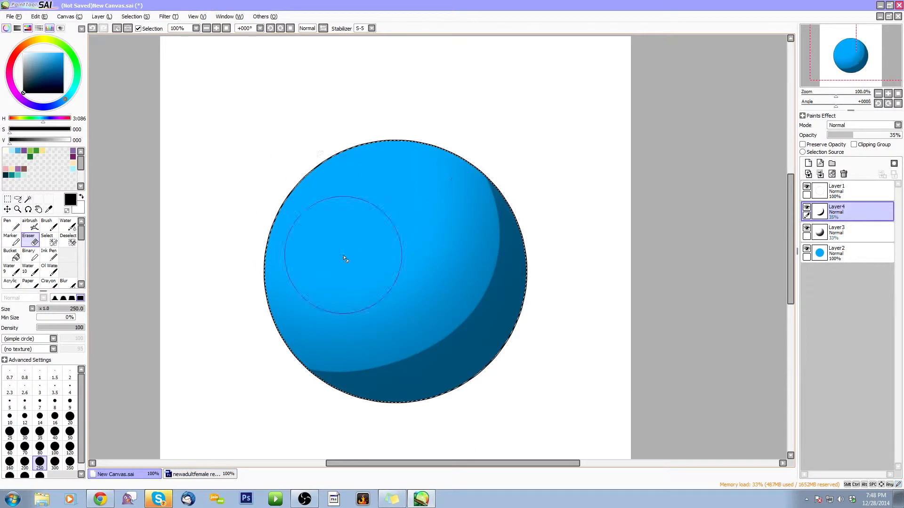
Reshape the shadow's inner edge into a smooth crescent, repainting with the Ink Pen at size 160 and trimming with the Eraser at size 250
{"action": "key", "text": "n"}
{"action": "mouse_move", "coordinate": [264, 340]}
{"action": "left_mouse_down"}
{"action": "mouse_move", "coordinate": [386, 383]}
{"action": "mouse_move", "coordinate": [492, 146]}
{"action": "left_mouse_up"}
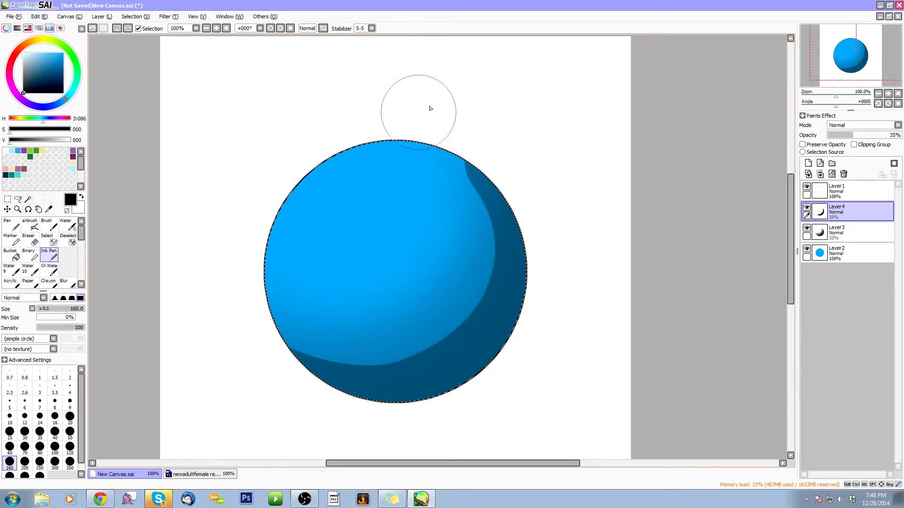
{"action": "mouse_move", "coordinate": [455, 124]}
{"action": "left_mouse_down"}
{"action": "mouse_move", "coordinate": [502, 284]}
{"action": "mouse_move", "coordinate": [313, 392]}
{"action": "left_mouse_up"}
{"action": "key", "text": "ctrl+z"}
{"action": "mouse_move", "coordinate": [221, 300]}
{"action": "left_mouse_down"}
{"action": "mouse_move", "coordinate": [338, 395]}
{"action": "mouse_move", "coordinate": [466, 120]}
{"action": "mouse_move", "coordinate": [414, 89]}
{"action": "left_mouse_up"}
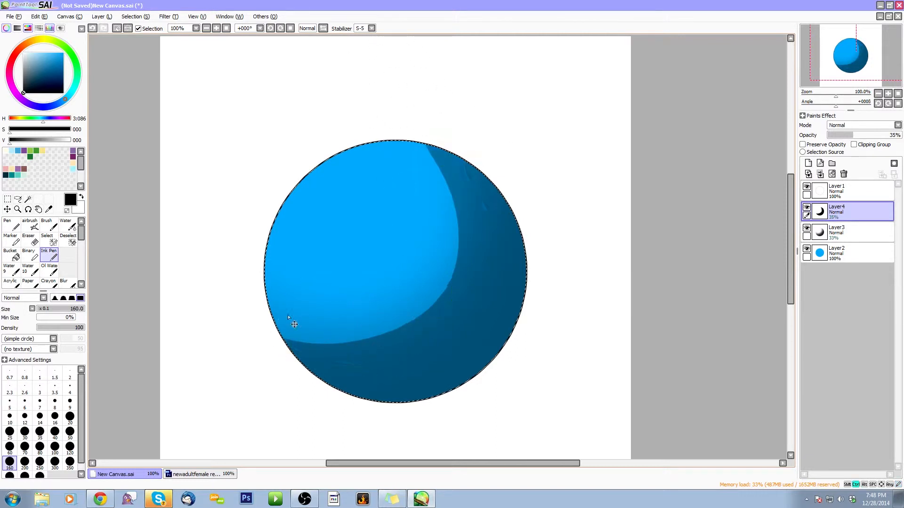
{"action": "key", "text": "ctrl+z"}
{"action": "mouse_move", "coordinate": [254, 336]}
{"action": "left_mouse_down"}
{"action": "mouse_move", "coordinate": [484, 140]}
{"action": "mouse_move", "coordinate": [424, 120]}
{"action": "left_mouse_up"}
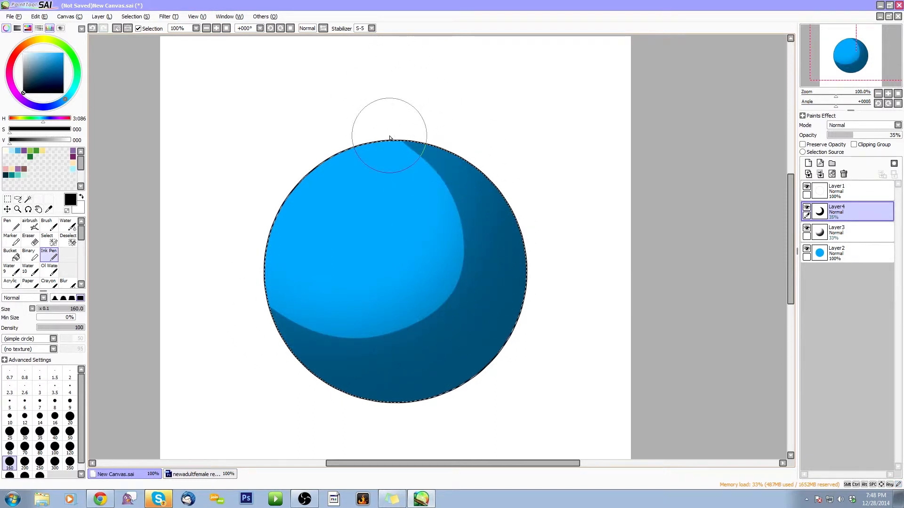
{"action": "key", "text": "e"}
{"action": "mouse_move", "coordinate": [357, 137]}
{"action": "left_mouse_down"}
{"action": "mouse_move", "coordinate": [414, 221]}
{"action": "mouse_move", "coordinate": [306, 283]}
{"action": "mouse_move", "coordinate": [367, 291]}
{"action": "mouse_move", "coordinate": [378, 156]}
{"action": "mouse_move", "coordinate": [433, 162]}
{"action": "mouse_move", "coordinate": [363, 302]}
{"action": "mouse_move", "coordinate": [381, 178]}
{"action": "left_mouse_up"}
{"action": "key", "text": "ctrl+z"}
{"action": "key", "text": "ctrl+z"}
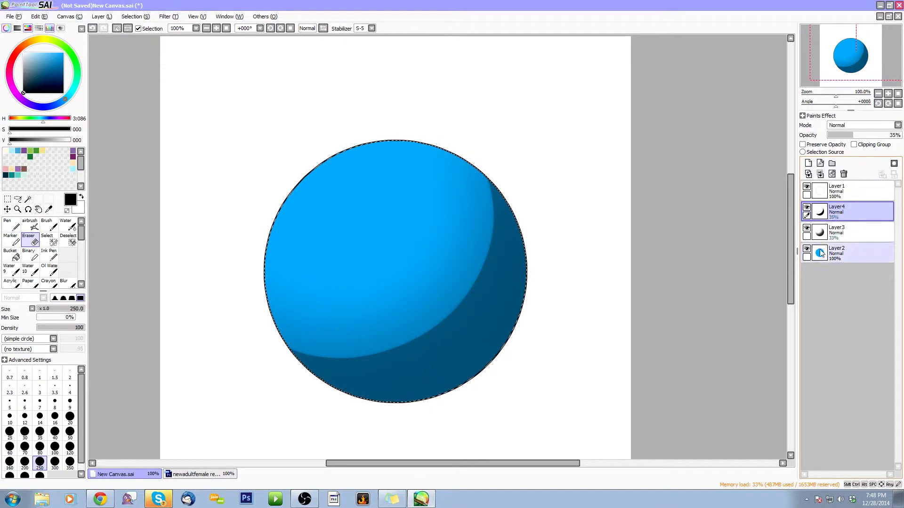
Add a new layer above Layer4 and choose the Airbrush with a size of 80
{"action": "left_click", "coordinate": [809, 163]}
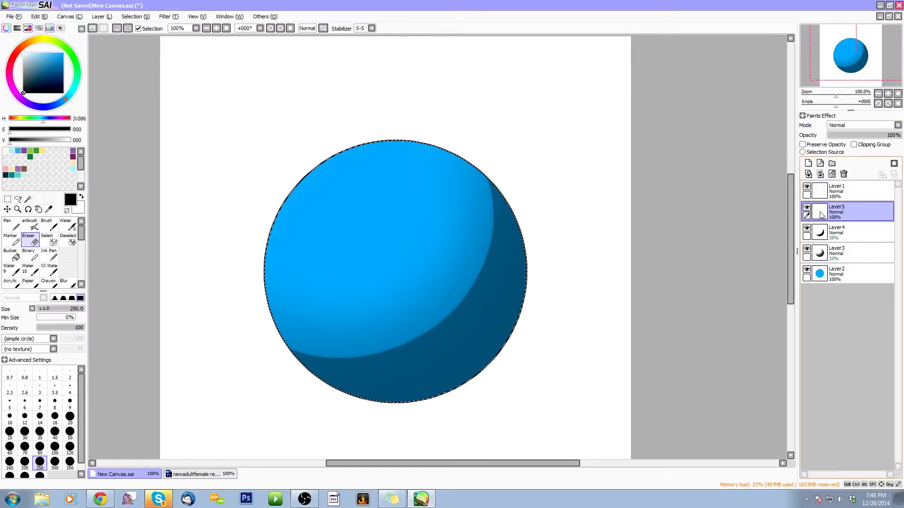
{"action": "left_click", "coordinate": [33, 228]}
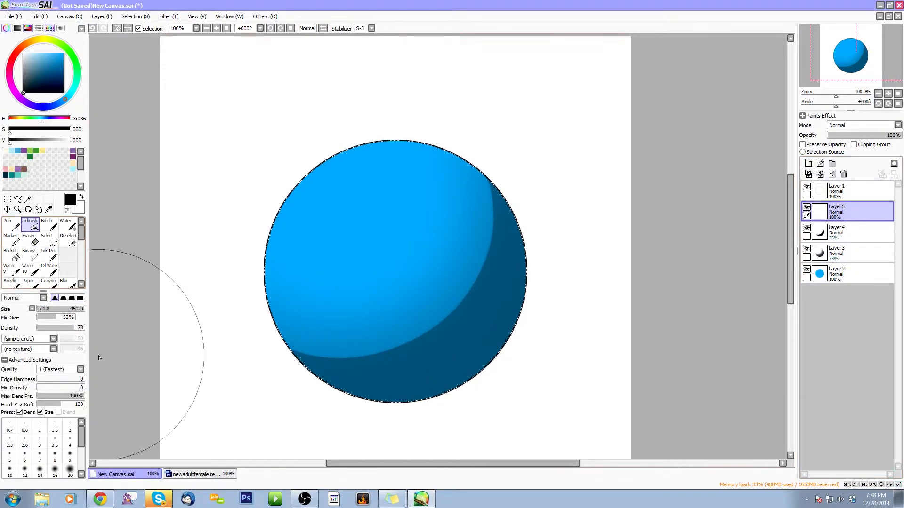
{"action": "key", "text": "bracketleft"}
{"action": "key", "text": "bracketleft"}
{"action": "key", "text": "bracketleft"}
{"action": "key", "text": "bracketleft"}
{"action": "key", "text": "bracketleft"}
{"action": "key", "text": "bracketleft"}
{"action": "key", "text": "bracketleft"}
{"action": "key", "text": "bracketleft"}
{"action": "key", "text": "bracketleft"}
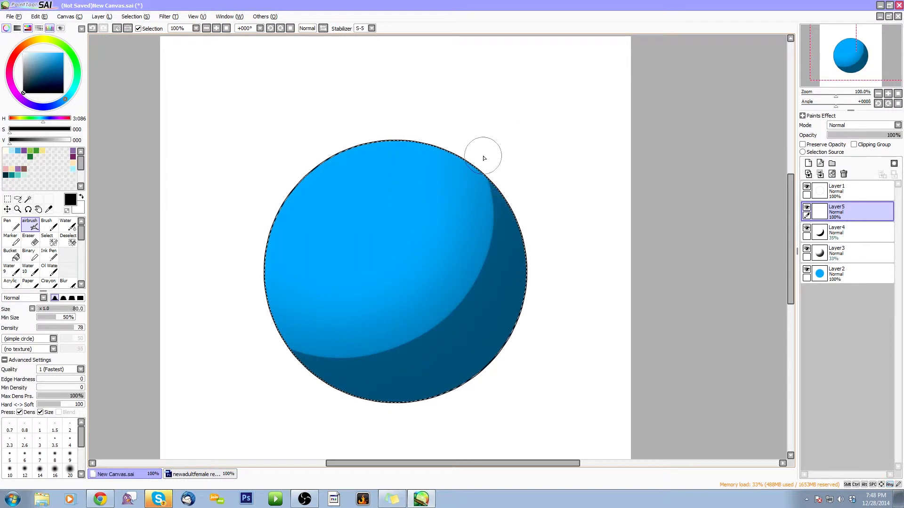
Try size 80 Airbrush strokes along the shadow's inner edge on Layer5
{"action": "mouse_move", "coordinate": [493, 198]}
{"action": "left_mouse_down"}
{"action": "mouse_move", "coordinate": [487, 243]}
{"action": "mouse_move", "coordinate": [374, 343]}
{"action": "left_mouse_up"}
{"action": "key", "text": "ctrl+z"}
{"action": "mouse_move", "coordinate": [283, 339]}
{"action": "left_mouse_down"}
{"action": "mouse_move", "coordinate": [390, 358]}
{"action": "mouse_move", "coordinate": [490, 281]}
{"action": "mouse_move", "coordinate": [494, 135]}
{"action": "left_mouse_up"}
{"action": "key", "text": "ctrl+z"}
Airbrush a wider soft black band along the shadow's inner edge on Layer5 and reduce that layer's opacity to 32%
{"action": "key", "text": "bracketright"}
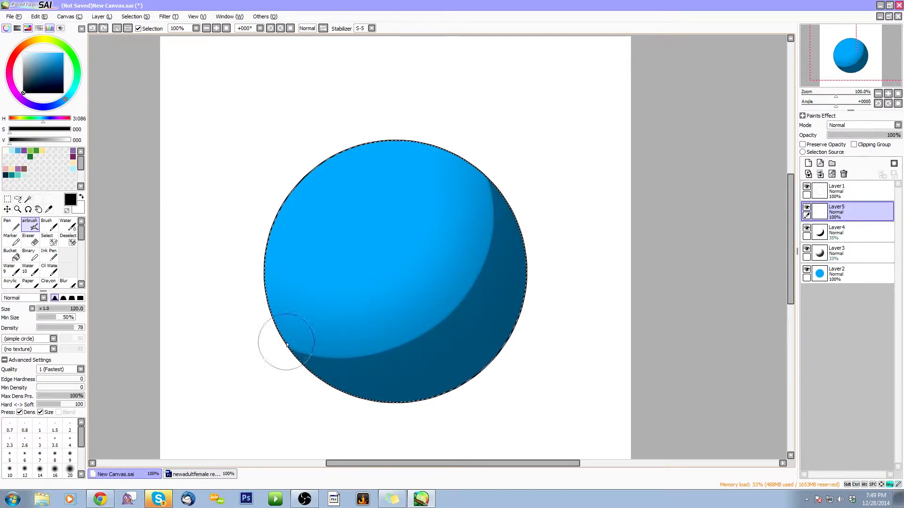
{"action": "mouse_move", "coordinate": [336, 368]}
{"action": "left_mouse_down"}
{"action": "mouse_move", "coordinate": [464, 306]}
{"action": "mouse_move", "coordinate": [492, 222]}
{"action": "mouse_move", "coordinate": [476, 160]}
{"action": "left_mouse_up"}
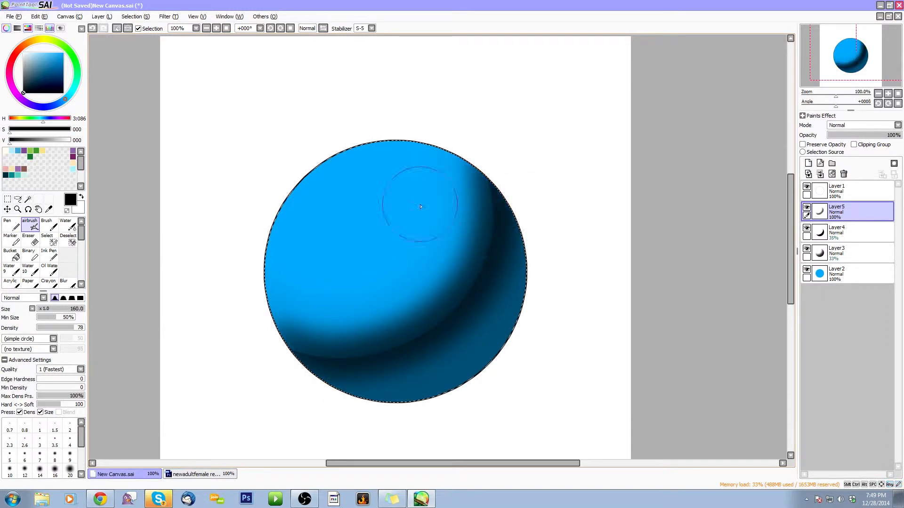
{"action": "mouse_move", "coordinate": [279, 335]}
{"action": "left_mouse_down"}
{"action": "mouse_move", "coordinate": [331, 359]}
{"action": "mouse_move", "coordinate": [454, 320]}
{"action": "mouse_move", "coordinate": [487, 240]}
{"action": "left_mouse_up"}
{"action": "key", "text": "ctrl+z"}
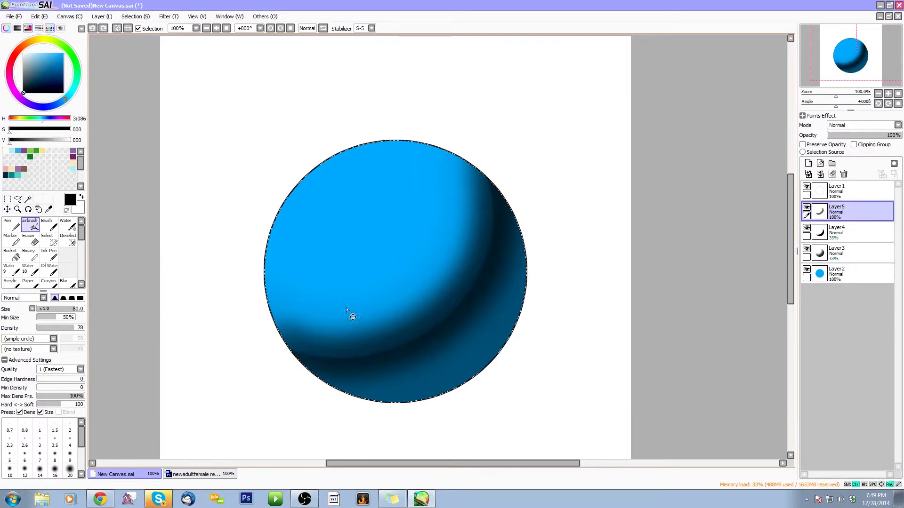
{"action": "mouse_move", "coordinate": [283, 343]}
{"action": "left_mouse_down"}
{"action": "mouse_move", "coordinate": [394, 347]}
{"action": "mouse_move", "coordinate": [499, 217]}
{"action": "left_mouse_up"}
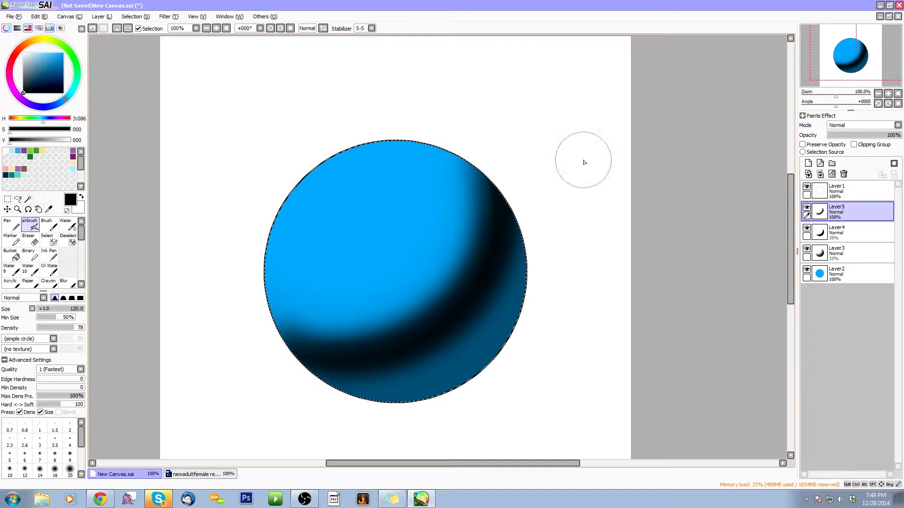
{"action": "left_click_drag", "start_coordinate": [853, 136], "coordinate": [857, 140]}
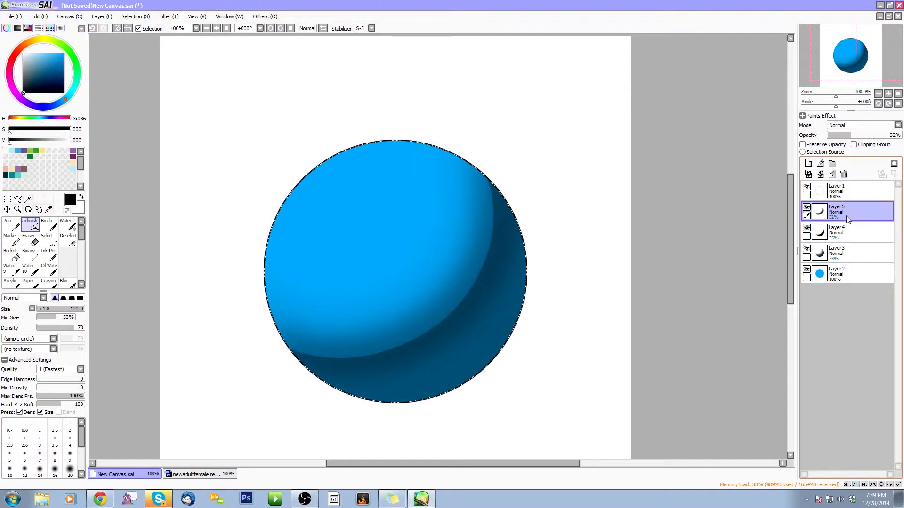
Merge Layer5 and Layer4 down into Layer3, keeping the merged layer visible at 100% opacity
{"action": "key", "text": "ctrl+e"}
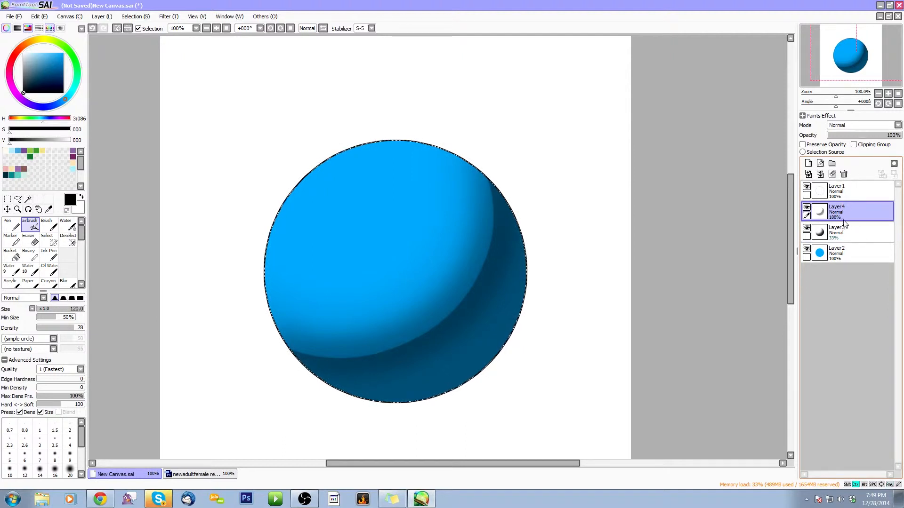
{"action": "key", "text": "ctrl+e"}
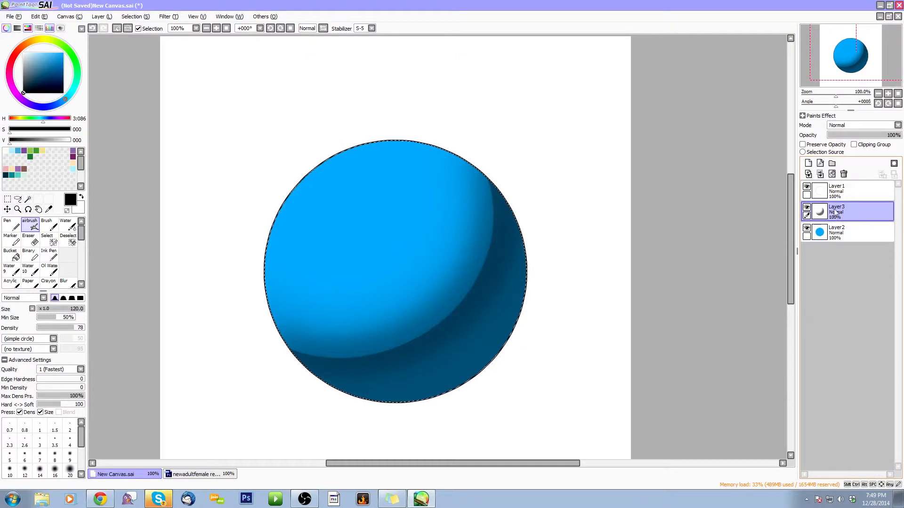
{"action": "left_click", "coordinate": [806, 208]}
{"action": "left_click", "coordinate": [807, 208]}
{"action": "mouse_move", "coordinate": [890, 135]}
{"action": "left_mouse_down"}
{"action": "mouse_move", "coordinate": [829, 135]}
{"action": "mouse_move", "coordinate": [897, 135]}
{"action": "left_mouse_up"}
Set up the Eraser with the slightly softer third edge shape and a size of 10
{"action": "key", "text": "e"}
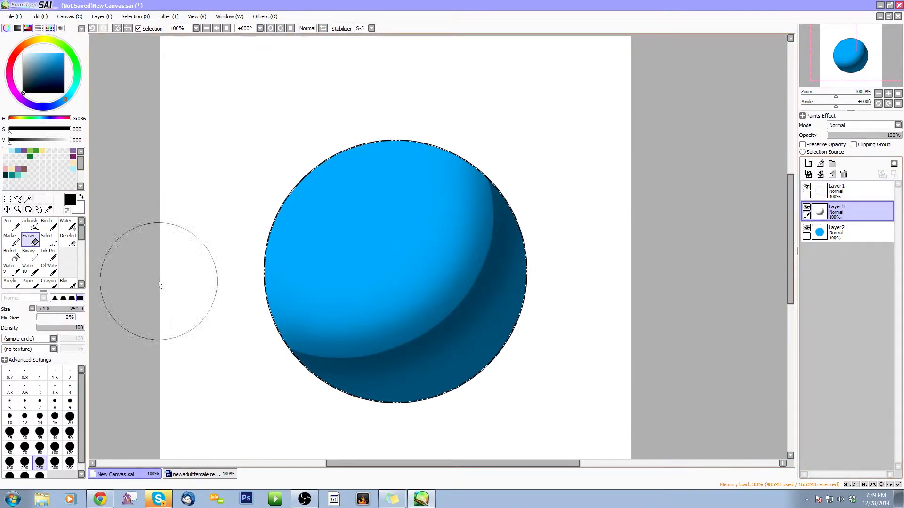
{"action": "left_click", "coordinate": [75, 299]}
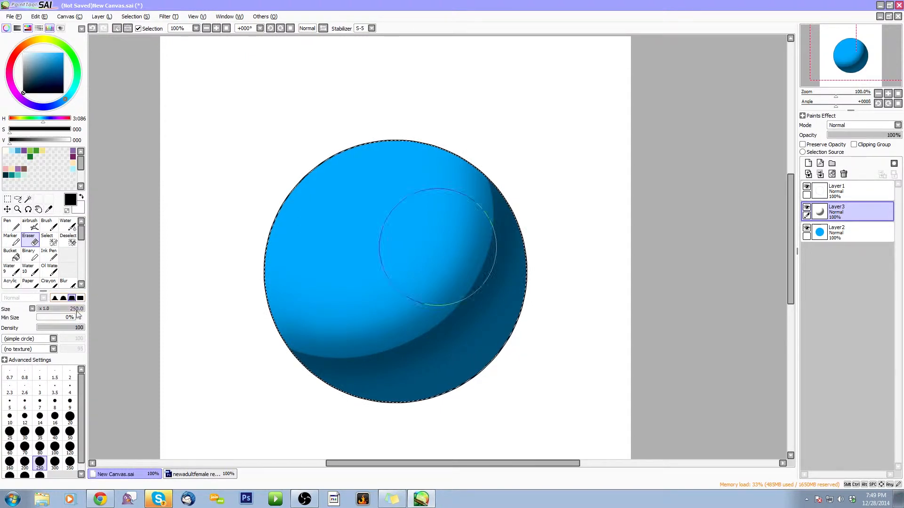
{"action": "left_click", "coordinate": [888, 93]}
{"action": "key", "text": "bracketleft"}
{"action": "key", "text": "bracketleft"}
{"action": "key", "text": "bracketleft"}
{"action": "key", "text": "bracketleft"}
{"action": "key", "text": "bracketleft"}
{"action": "key", "text": "bracketleft"}
{"action": "key", "text": "bracketleft"}
{"action": "key", "text": "bracketleft"}
{"action": "key", "text": "bracketleft"}
{"action": "key", "text": "bracketleft"}
{"action": "key", "text": "bracketleft"}
{"action": "key", "text": "bracketleft"}
{"action": "key", "text": "bracketleft"}
{"action": "key", "text": "bracketleft"}
{"action": "key", "text": "bracketleft"}
{"action": "key", "text": "bracketleft"}
{"action": "key", "text": "bracketleft"}
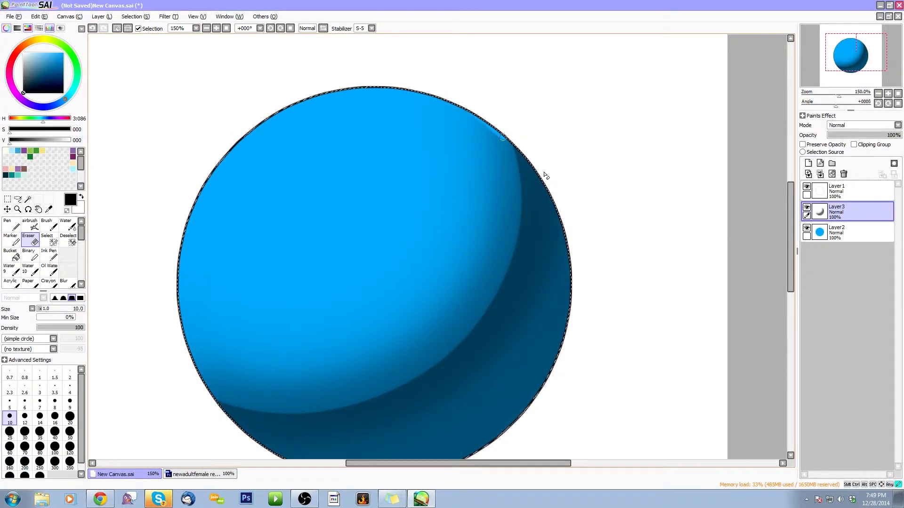
Erase a thin rim light into the shadow on Layer3 along the sphere's upper-right edge, undoing the strokes that miss
{"action": "mouse_move", "coordinate": [534, 170]}
{"action": "left_mouse_down"}
{"action": "mouse_move", "coordinate": [482, 120]}
{"action": "mouse_move", "coordinate": [520, 148]}
{"action": "left_mouse_up"}
{"action": "key", "text": "ctrl+z"}
{"action": "left_click_drag", "start_coordinate": [481, 118], "coordinate": [581, 327]}
{"action": "key", "text": "ctrl+z"}
{"action": "mouse_move", "coordinate": [484, 118]}
{"action": "left_mouse_down"}
{"action": "mouse_move", "coordinate": [549, 192]}
{"action": "mouse_move", "coordinate": [556, 223]}
{"action": "left_mouse_up"}
{"action": "key", "text": "ctrl+z"}
{"action": "key", "text": "ctrl+z"}
{"action": "left_click_drag", "start_coordinate": [546, 192], "coordinate": [564, 239]}
{"action": "key", "text": "ctrl+z"}
{"action": "mouse_move", "coordinate": [462, 108]}
{"action": "left_mouse_down"}
{"action": "mouse_move", "coordinate": [521, 154]}
{"action": "mouse_move", "coordinate": [570, 299]}
{"action": "left_mouse_up"}
{"action": "key", "text": "ctrl+z"}
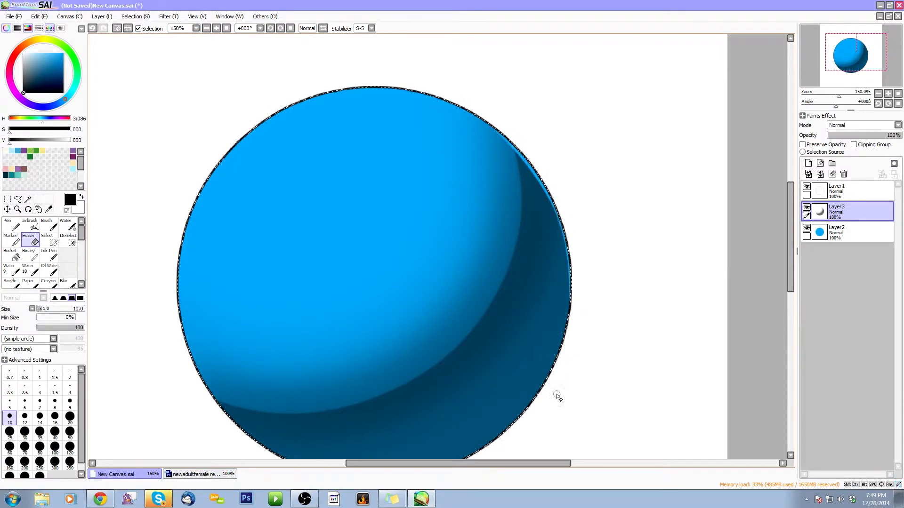
Rotate the canvas to -90° and erase a thin rim light along the shadow's lower-left outer edge, then reset the view
{"action": "left_click_drag", "start_coordinate": [595, 385], "coordinate": [651, 256]}
{"action": "left_click", "coordinate": [878, 105]}
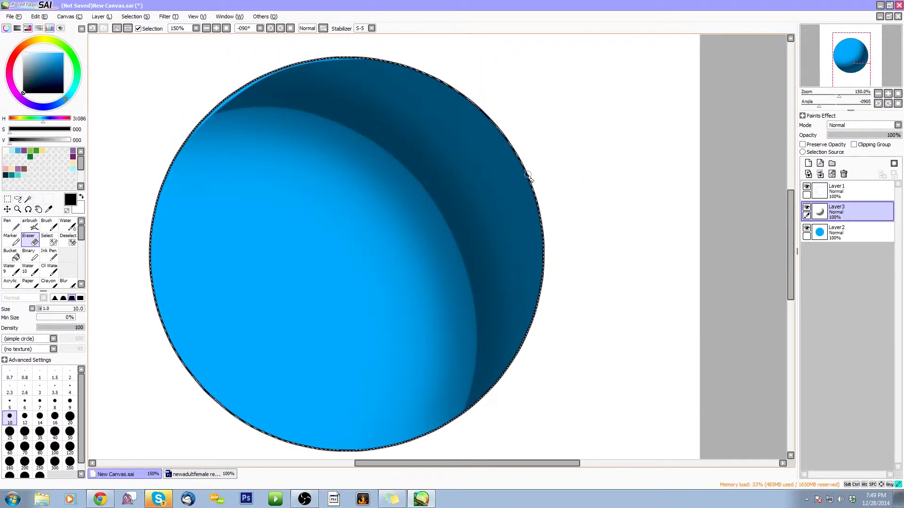
{"action": "left_click_drag", "start_coordinate": [542, 289], "coordinate": [467, 409]}
{"action": "key", "text": "ctrl+z"}
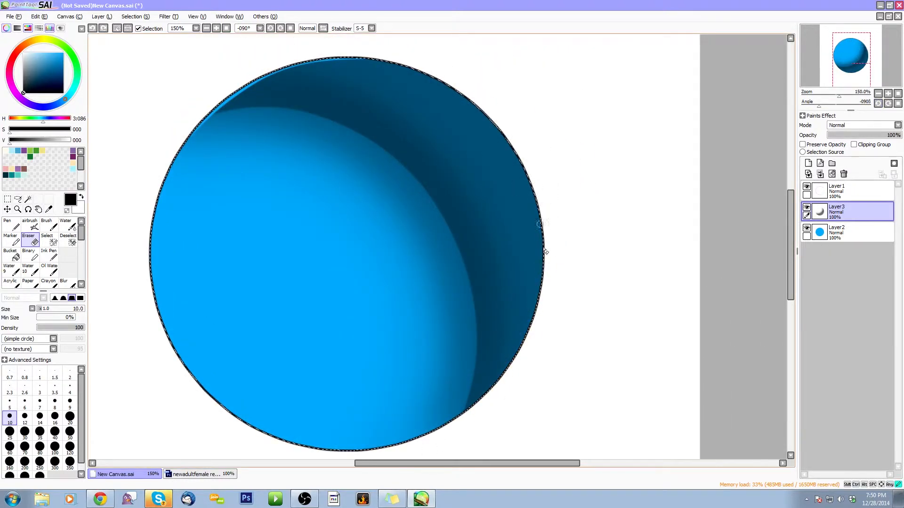
{"action": "mouse_move", "coordinate": [545, 233]}
{"action": "left_mouse_down"}
{"action": "mouse_move", "coordinate": [510, 369]}
{"action": "mouse_move", "coordinate": [403, 456]}
{"action": "left_mouse_up"}
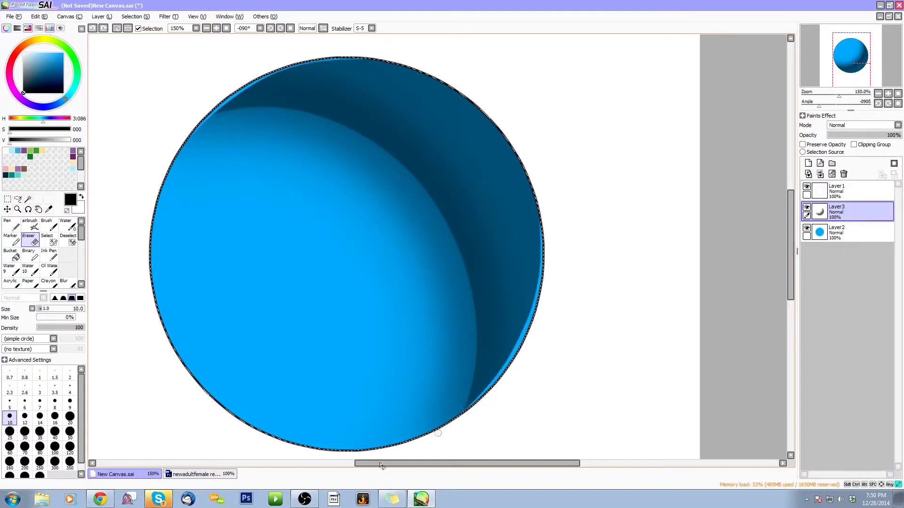
{"action": "left_click", "coordinate": [897, 93]}
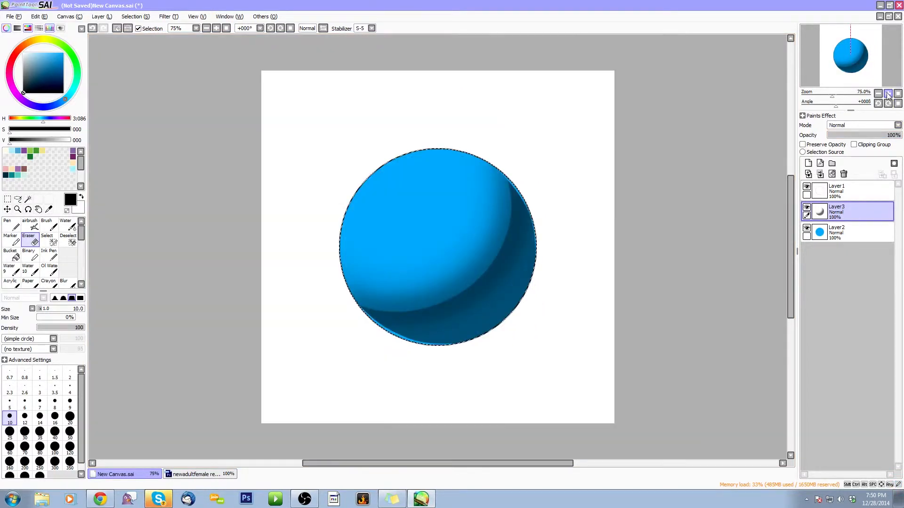
Clear the selection around the circle
{"action": "left_click", "coordinate": [888, 93]}
{"action": "left_click_drag", "start_coordinate": [855, 69], "coordinate": [855, 66]}
{"action": "key", "text": "ctrl+d"}
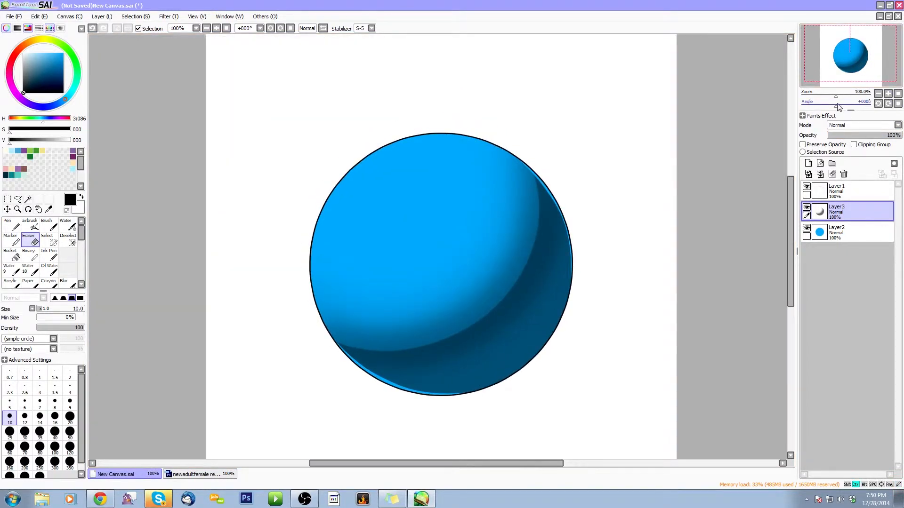
{"action": "key", "text": "ctrl+s"}
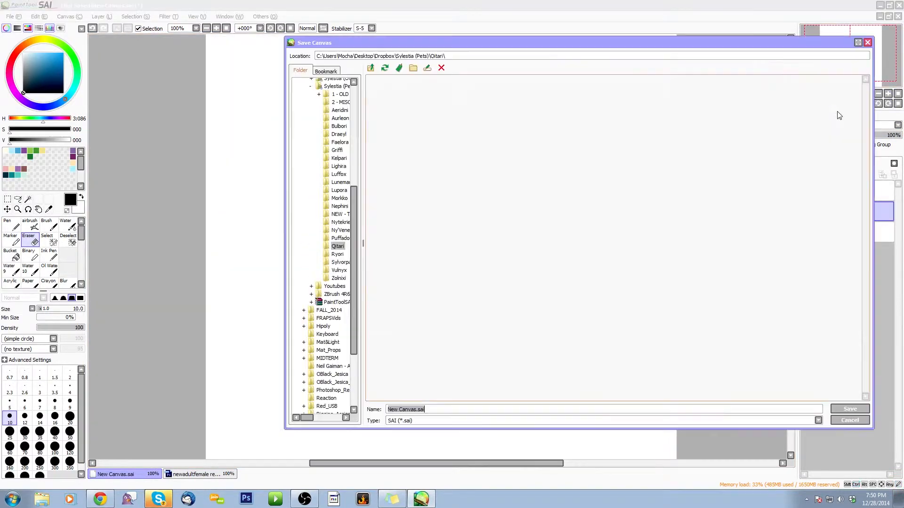
{"action": "left_click", "coordinate": [859, 421]}
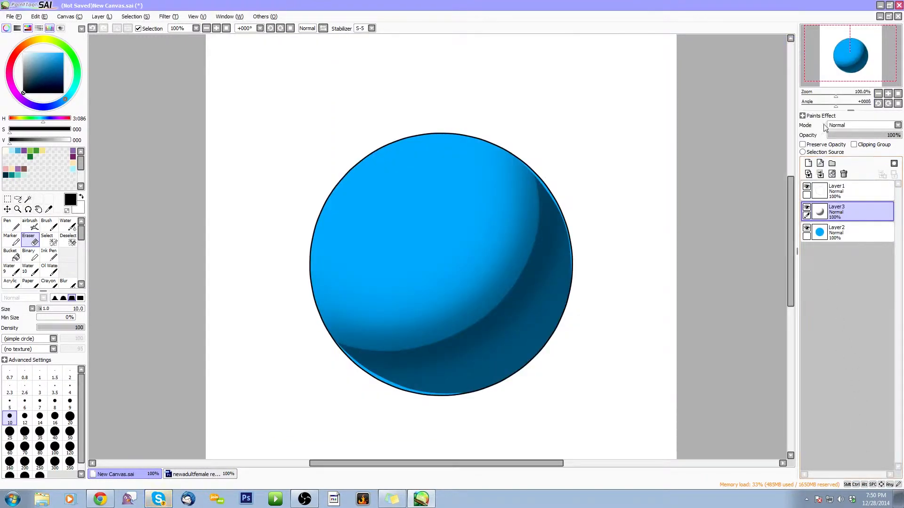
Set up the Eraser with the softer second edge shape, a density of 66 and a size of 300
{"action": "left_click_drag", "start_coordinate": [845, 78], "coordinate": [834, 77]}
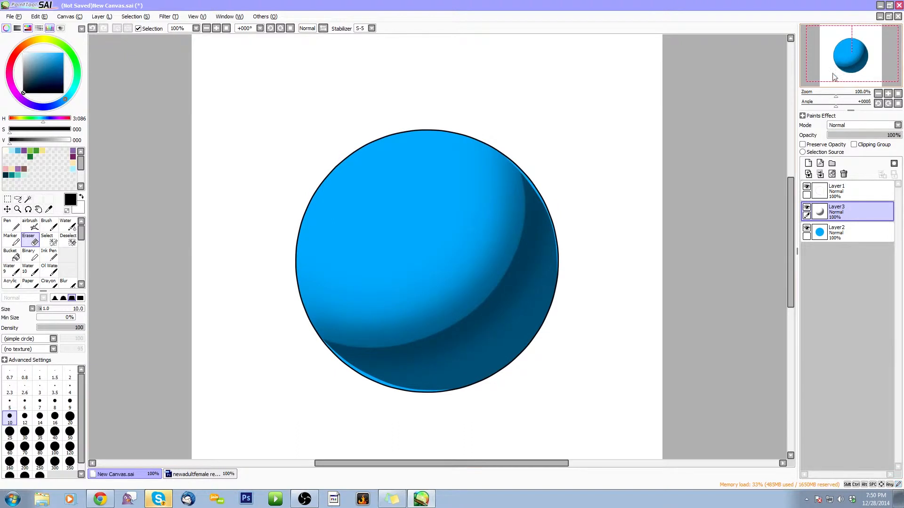
{"action": "left_click", "coordinate": [63, 298]}
{"action": "left_click", "coordinate": [54, 299]}
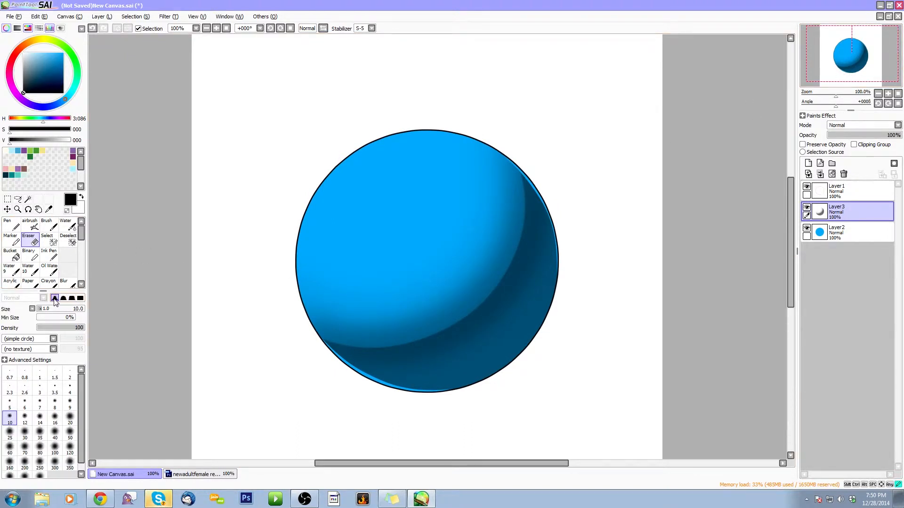
{"action": "left_click", "coordinate": [63, 299]}
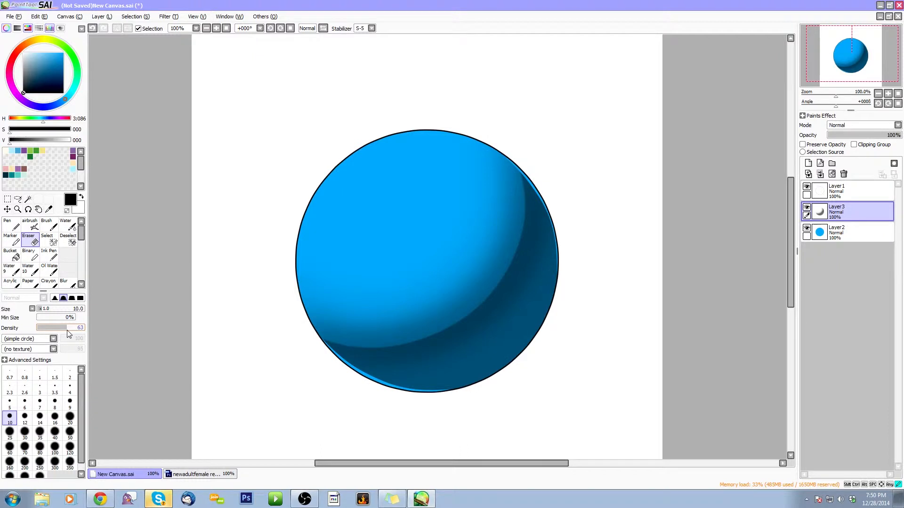
{"action": "key", "text": "bracketright"}
{"action": "key", "text": "bracketright"}
{"action": "key", "text": "bracketright"}
{"action": "key", "text": "bracketright"}
{"action": "key", "text": "bracketright"}
{"action": "key", "text": "bracketright"}
{"action": "key", "text": "bracketright"}
{"action": "key", "text": "bracketright"}
{"action": "key", "text": "bracketright"}
{"action": "key", "text": "bracketright"}
{"action": "key", "text": "bracketright"}
{"action": "key", "text": "bracketright"}
{"action": "key", "text": "bracketright"}
{"action": "key", "text": "bracketright"}
{"action": "key", "text": "bracketright"}
{"action": "key", "text": "bracketright"}
{"action": "key", "text": "bracketright"}
{"action": "key", "text": "bracketright"}
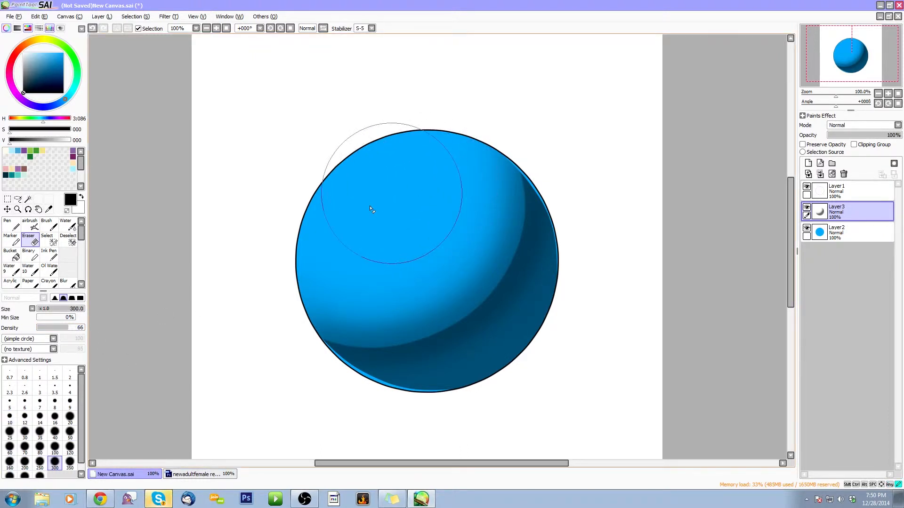
Erase along the shadow's inner edge on Layer3, reducing the Eraser to size 160, to narrow it to a soft crescent
{"action": "mouse_move", "coordinate": [408, 288]}
{"action": "left_mouse_down"}
{"action": "mouse_move", "coordinate": [460, 219]}
{"action": "mouse_move", "coordinate": [420, 170]}
{"action": "mouse_move", "coordinate": [414, 181]}
{"action": "mouse_move", "coordinate": [458, 184]}
{"action": "mouse_move", "coordinate": [474, 223]}
{"action": "mouse_move", "coordinate": [446, 276]}
{"action": "mouse_move", "coordinate": [409, 298]}
{"action": "left_mouse_up"}
{"action": "key", "text": "bracketleft"}
{"action": "key", "text": "bracketleft"}
{"action": "key", "text": "bracketleft"}
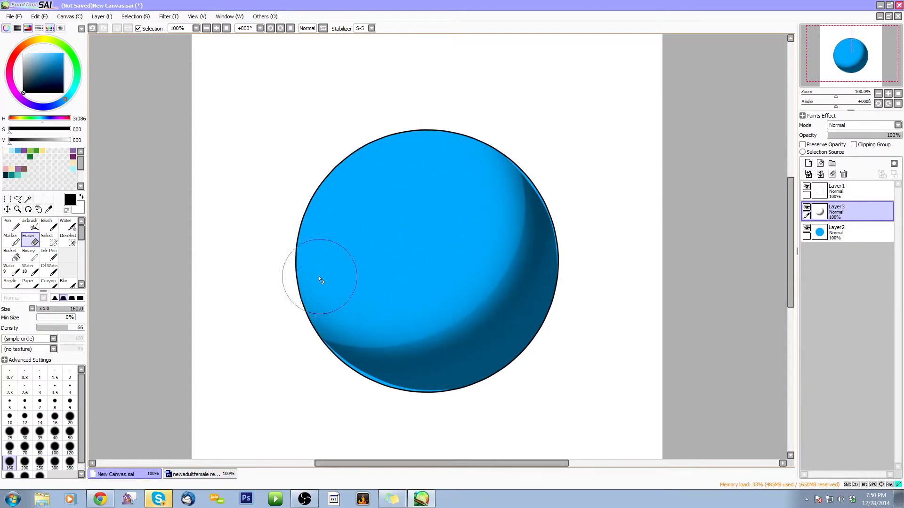
{"action": "mouse_move", "coordinate": [501, 284]}
{"action": "left_mouse_down"}
{"action": "mouse_move", "coordinate": [459, 119]}
{"action": "mouse_move", "coordinate": [455, 143]}
{"action": "mouse_move", "coordinate": [516, 249]}
{"action": "mouse_move", "coordinate": [349, 342]}
{"action": "mouse_move", "coordinate": [320, 301]}
{"action": "left_mouse_up"}
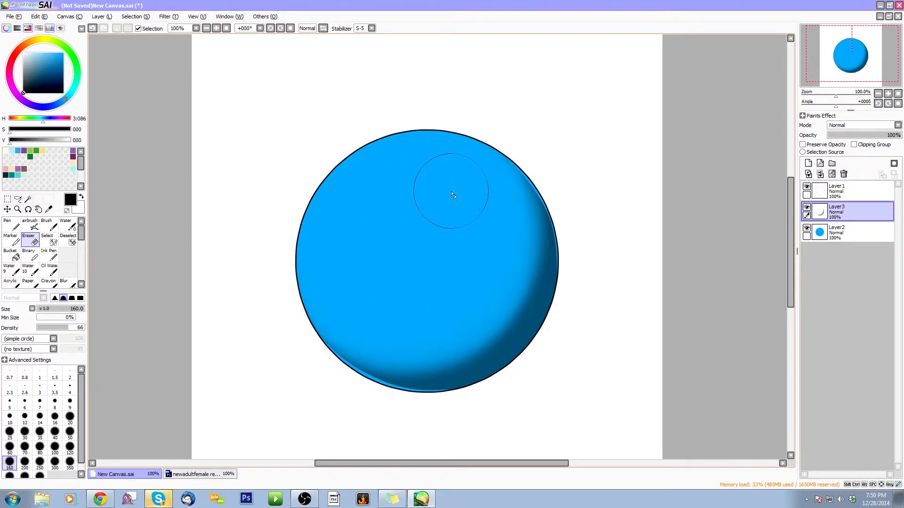
{"action": "key", "text": "ctrl+z"}
{"action": "mouse_move", "coordinate": [382, 345]}
{"action": "left_mouse_down"}
{"action": "mouse_move", "coordinate": [520, 249]}
{"action": "mouse_move", "coordinate": [427, 125]}
{"action": "mouse_move", "coordinate": [464, 163]}
{"action": "mouse_move", "coordinate": [480, 318]}
{"action": "left_mouse_up"}
Try size 35 Eraser strokes along the shadow's inner edge on Layer3
{"action": "key", "text": "bracketleft"}
{"action": "key", "text": "bracketleft"}
{"action": "key", "text": "bracketleft"}
{"action": "key", "text": "bracketleft"}
{"action": "key", "text": "bracketleft"}
{"action": "key", "text": "bracketleft"}
{"action": "key", "text": "bracketleft"}
{"action": "key", "text": "bracketleft"}
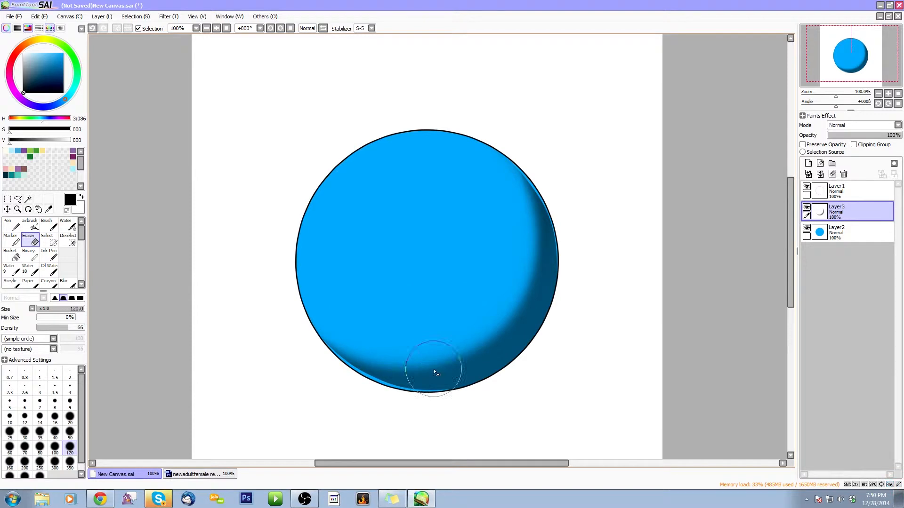
{"action": "mouse_move", "coordinate": [356, 344]}
{"action": "left_mouse_down"}
{"action": "mouse_move", "coordinate": [381, 366]}
{"action": "mouse_move", "coordinate": [442, 382]}
{"action": "left_mouse_up"}
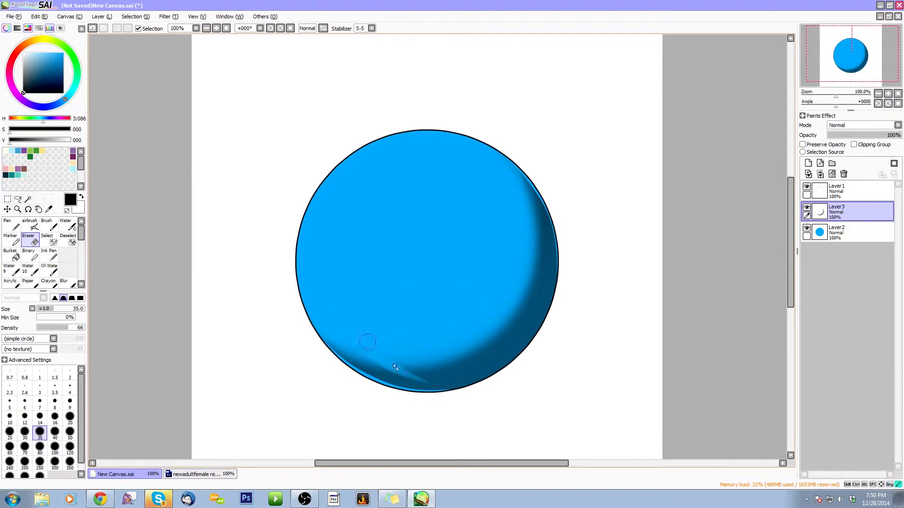
{"action": "left_click_drag", "start_coordinate": [394, 367], "coordinate": [397, 354]}
{"action": "left_click_drag", "start_coordinate": [501, 344], "coordinate": [455, 346]}
{"action": "left_click_drag", "start_coordinate": [503, 320], "coordinate": [536, 257]}
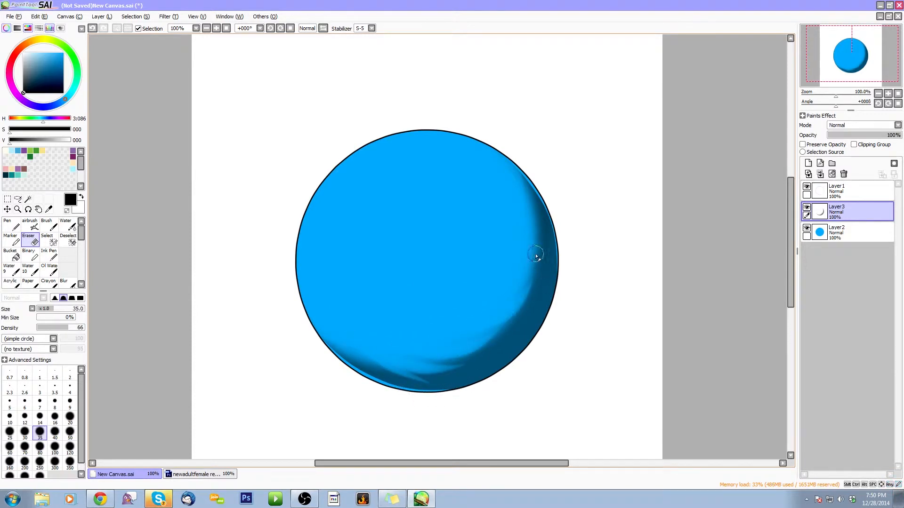
{"action": "mouse_move", "coordinate": [460, 364]}
{"action": "left_mouse_down"}
{"action": "mouse_move", "coordinate": [518, 349]}
{"action": "mouse_move", "coordinate": [528, 305]}
{"action": "left_mouse_up"}
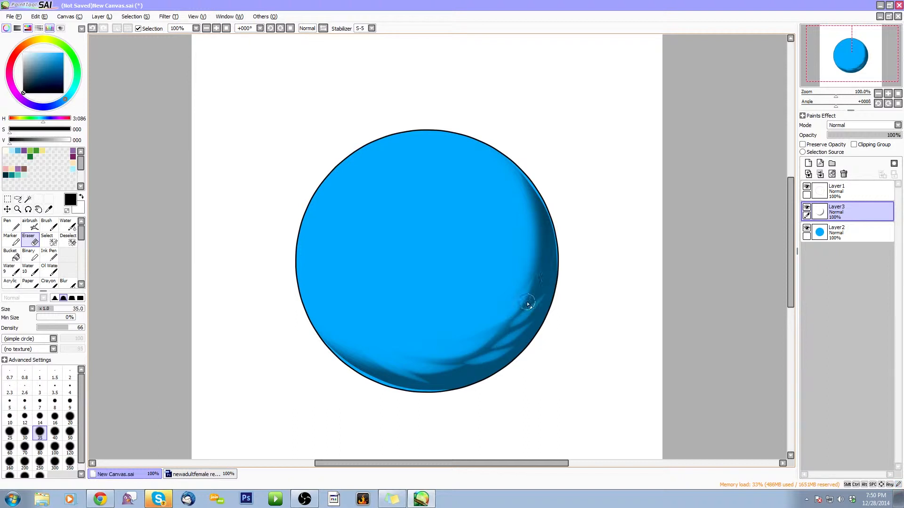
Undo the size 35 Eraser strokes on the shadow
{"action": "key", "text": "ctrl+z"}
{"action": "key", "text": "ctrl+z"}
{"action": "key", "text": "ctrl+z"}
{"action": "key", "text": "ctrl+z"}
{"action": "key", "text": "ctrl+z"}
{"action": "key", "text": "ctrl+z"}
{"action": "key", "text": "ctrl+z"}
{"action": "key", "text": "ctrl+z"}
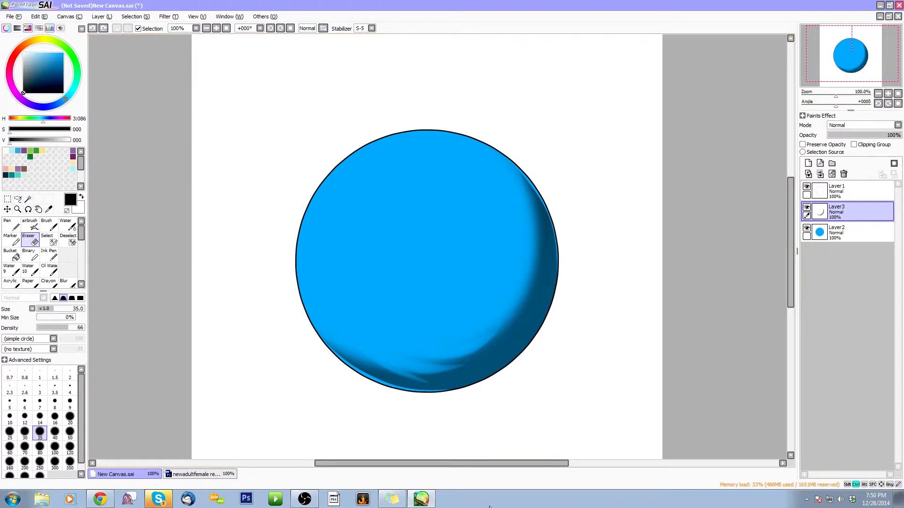
Set up the Eraser with the softest edge shape, a density of 70 and a size of 160
{"action": "key", "text": "bracketright"}
{"action": "key", "text": "bracketright"}
{"action": "key", "text": "bracketright"}
{"action": "key", "text": "bracketright"}
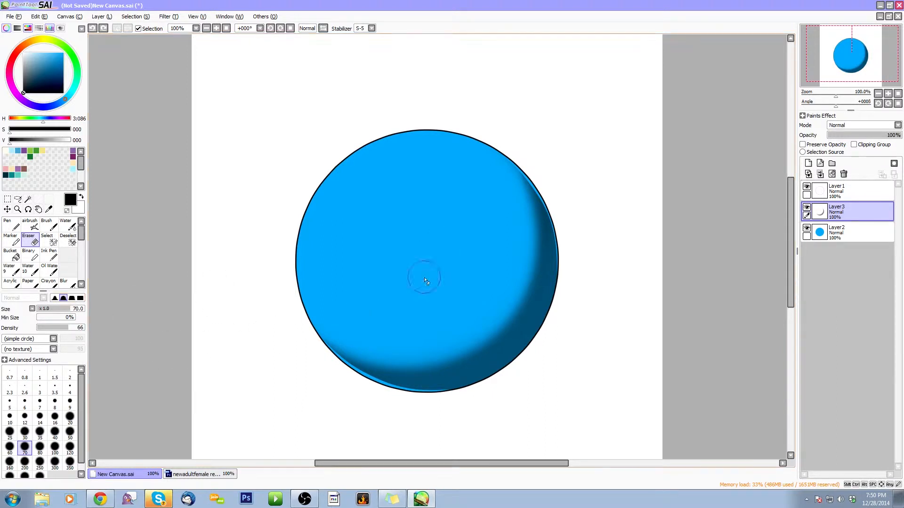
{"action": "left_click", "coordinate": [55, 299]}
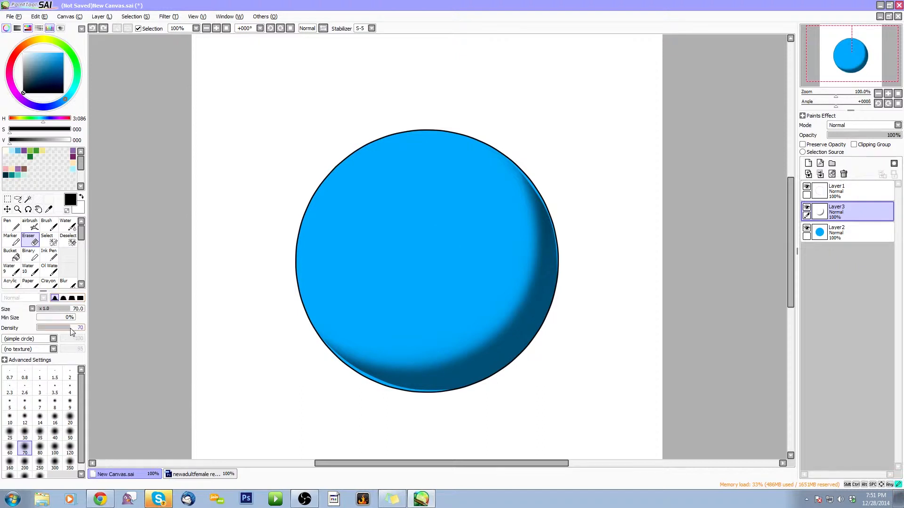
{"action": "key", "text": "bracketright"}
{"action": "key", "text": "bracketright"}
{"action": "key", "text": "bracketright"}
{"action": "key", "text": "bracketright"}
Softly erase along the shadow's outer edge on Layer3 for reflected light, undoing the excess erasing at the upper right
{"action": "left_click_drag", "start_coordinate": [611, 279], "coordinate": [603, 328]}
{"action": "mouse_move", "coordinate": [492, 125]}
{"action": "left_mouse_down"}
{"action": "mouse_move", "coordinate": [572, 224]}
{"action": "mouse_move", "coordinate": [524, 391]}
{"action": "left_mouse_up"}
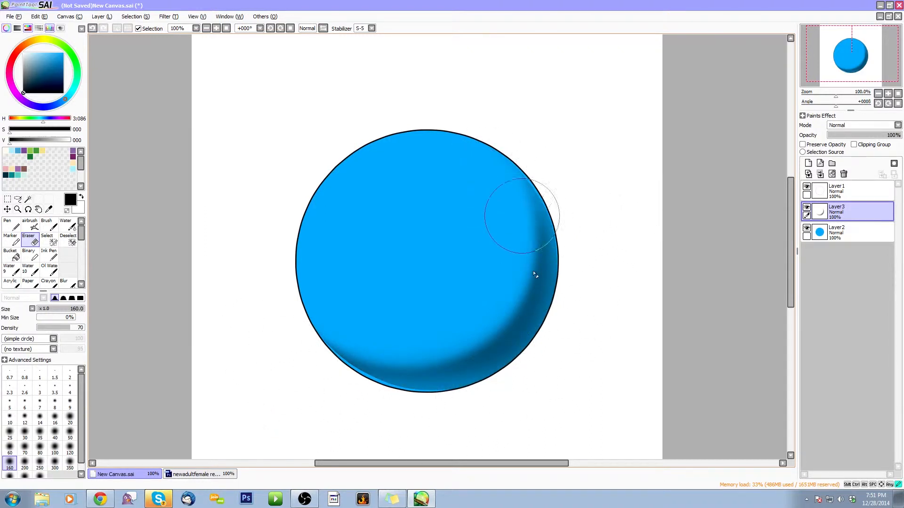
{"action": "left_click_drag", "start_coordinate": [540, 268], "coordinate": [521, 172]}
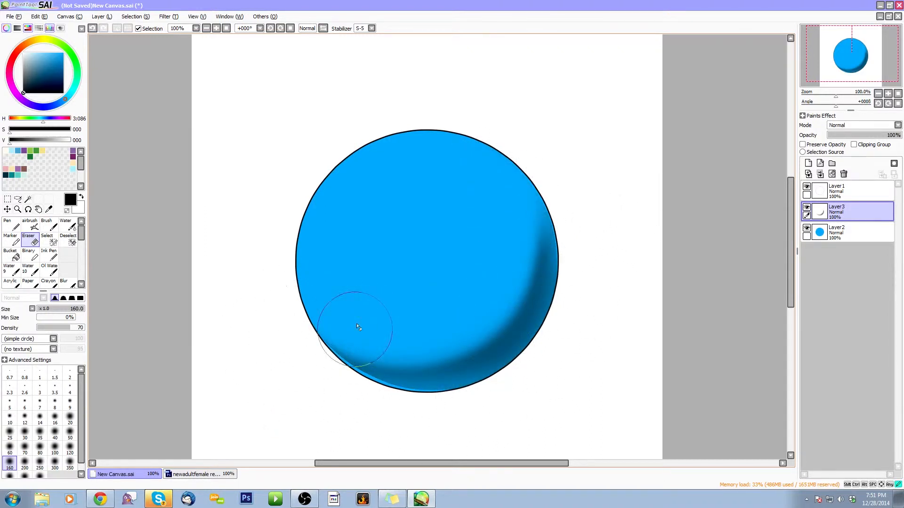
{"action": "key", "text": "ctrl+z"}
{"action": "key", "text": "ctrl+z"}
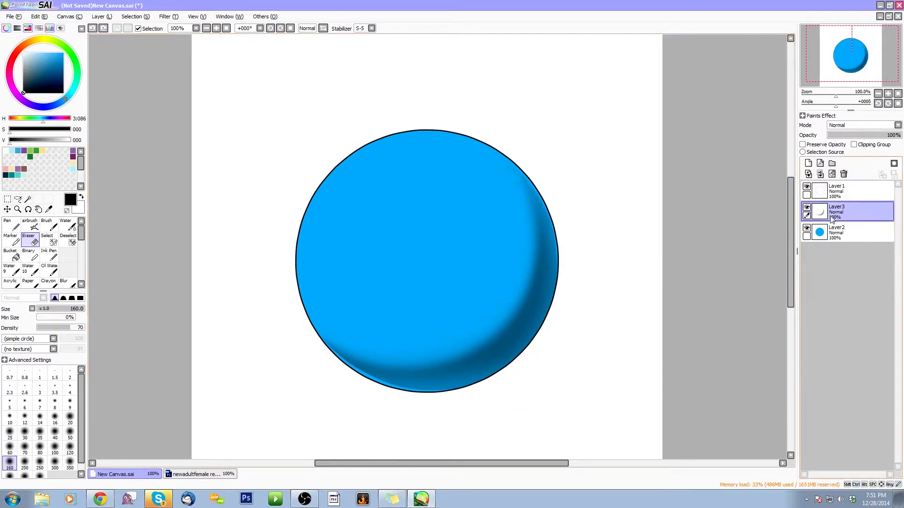
Duplicate Layer3, softly erase the copy with the Eraser at sizes 300 and 200, and merge it down into Layer3
{"action": "left_click_drag", "start_coordinate": [856, 217], "coordinate": [846, 215]}
{"action": "left_click_drag", "start_coordinate": [801, 160], "coordinate": [808, 165]}
{"action": "key", "text": "bracketright"}
{"action": "key", "text": "bracketright"}
{"action": "key", "text": "bracketright"}
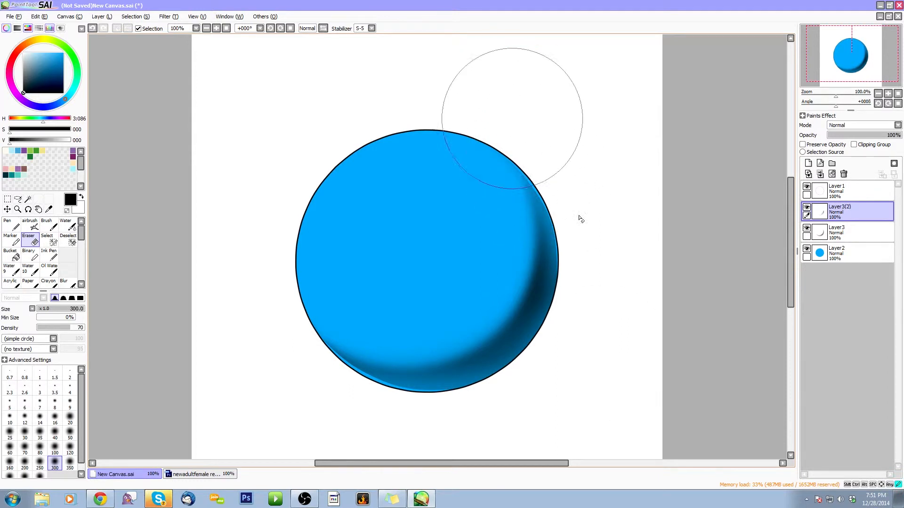
{"action": "key", "text": "bracketleft"}
{"action": "key", "text": "bracketleft"}
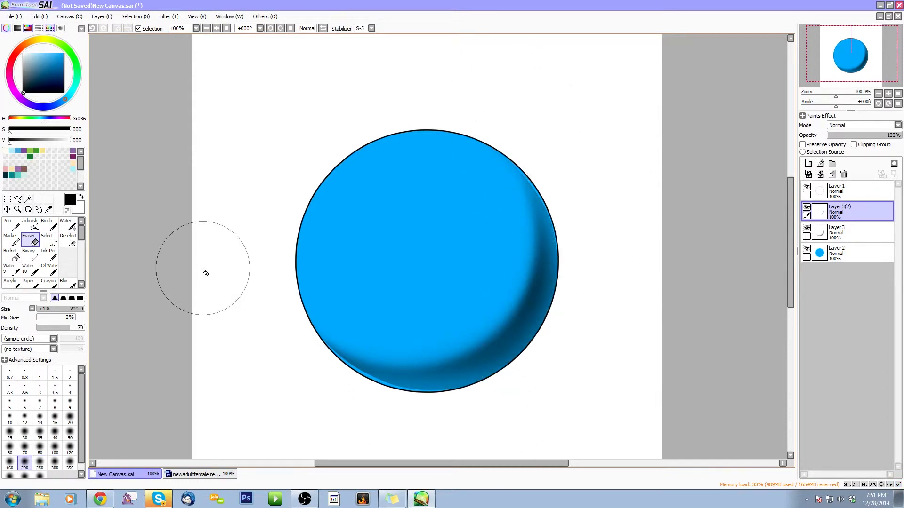
{"action": "key", "text": "ctrl+e"}
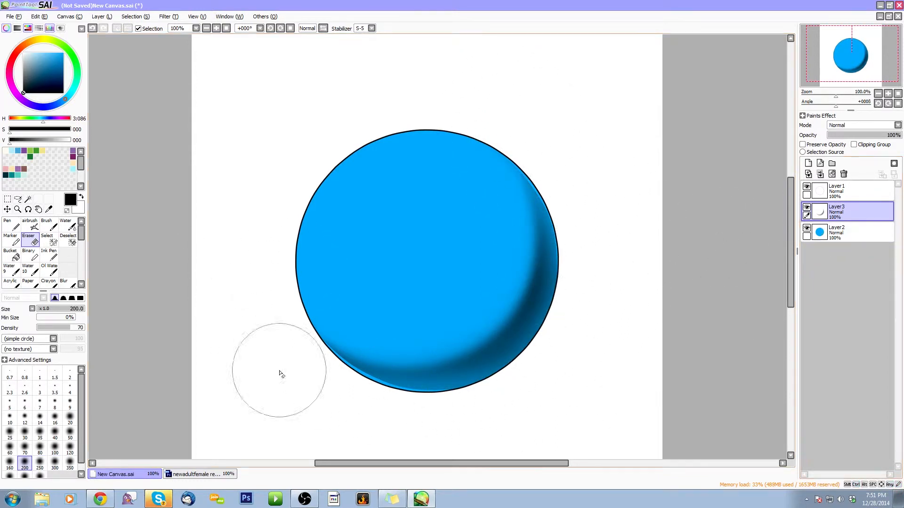
Enlarge the Eraser to 300 and softly lighten the shadow's outer edge on Layer3
{"action": "key", "text": "bracketright"}
{"action": "key", "text": "bracketright"}
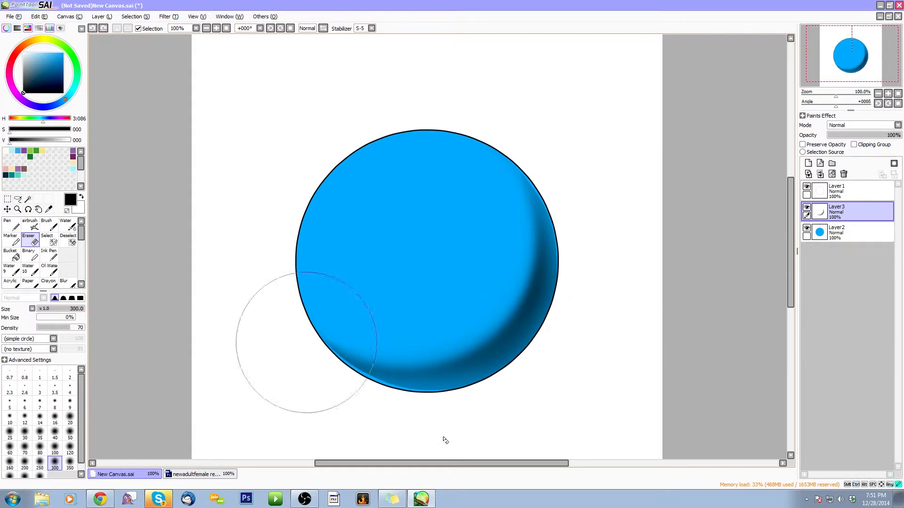
{"action": "mouse_move", "coordinate": [526, 138]}
{"action": "left_mouse_down"}
{"action": "mouse_move", "coordinate": [597, 374]}
{"action": "mouse_move", "coordinate": [568, 385]}
{"action": "left_mouse_up"}
Load the circle as a selection from Layer2 and soften the shadow's upper inner edge on Layer3 with the Blur brush
{"action": "left_click", "coordinate": [841, 235], "text": "ctrl"}
{"action": "left_click", "coordinate": [65, 282]}
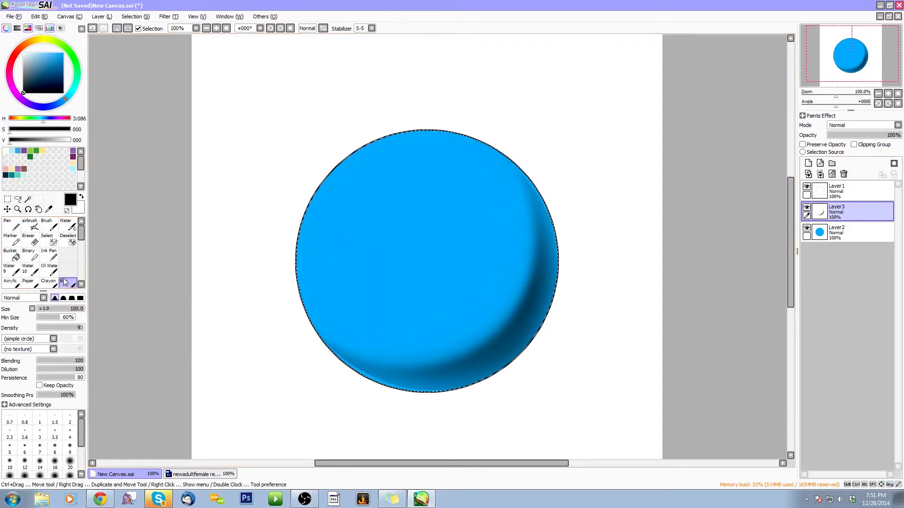
{"action": "left_click_drag", "start_coordinate": [81, 236], "coordinate": [83, 244]}
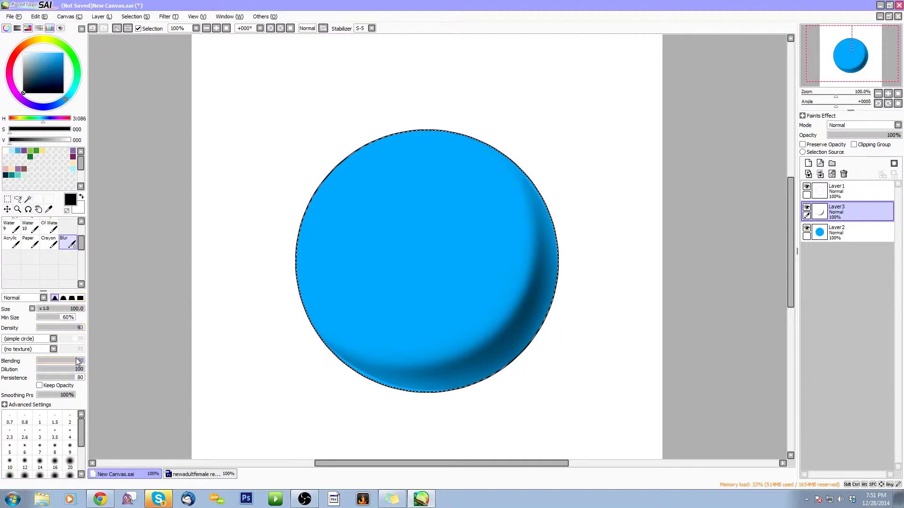
{"action": "left_click", "coordinate": [40, 405]}
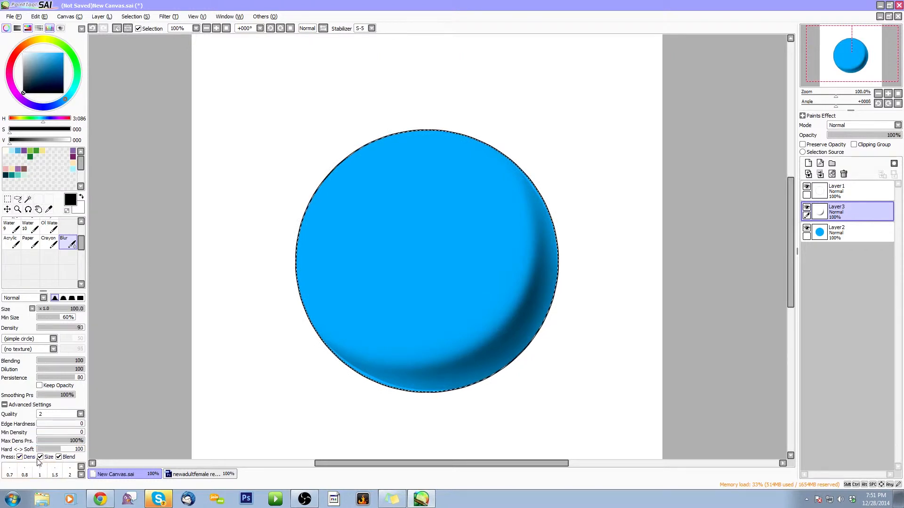
{"action": "left_click", "coordinate": [38, 406]}
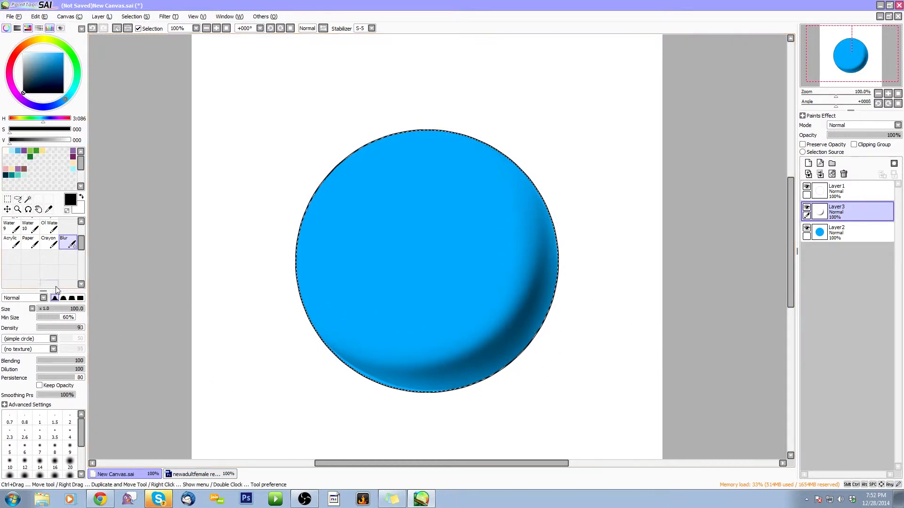
Set up the Eraser with the harder third edge shape, a density of 100 and a size of 14
{"action": "left_click", "coordinate": [72, 251]}
{"action": "scroll", "coordinate": [75, 263], "scroll_direction": "up", "scroll_amount": 3}
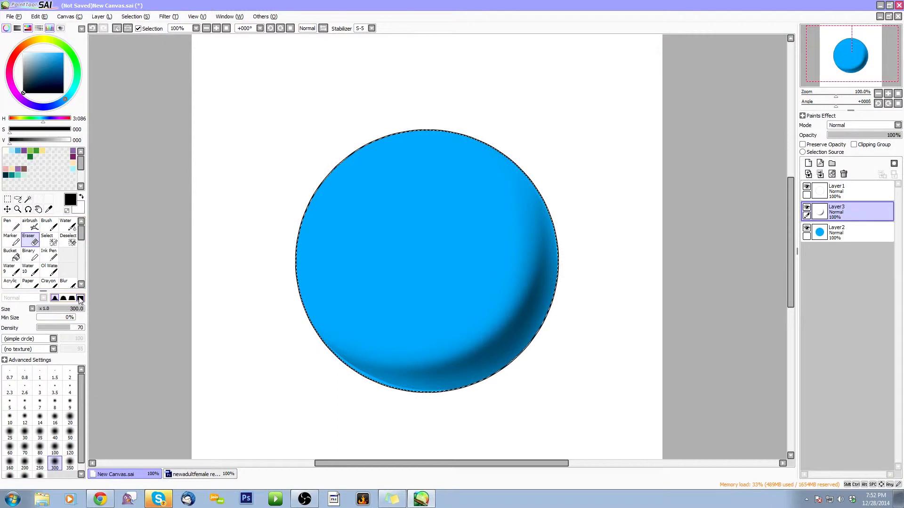
{"action": "left_click", "coordinate": [80, 299]}
{"action": "left_click", "coordinate": [71, 299]}
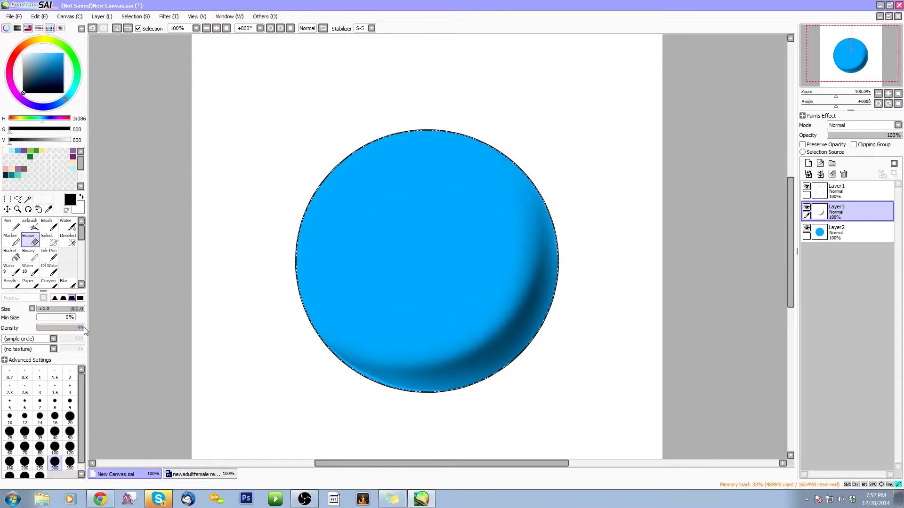
{"action": "left_click_drag", "start_coordinate": [84, 327], "coordinate": [86, 327]}
{"action": "key", "text": "bracketleft"}
{"action": "key", "text": "bracketleft"}
{"action": "key", "text": "bracketleft"}
{"action": "key", "text": "bracketleft"}
{"action": "key", "text": "bracketleft"}
{"action": "key", "text": "bracketleft"}
{"action": "key", "text": "bracketleft"}
{"action": "key", "text": "bracketleft"}
{"action": "key", "text": "bracketleft"}
{"action": "key", "text": "bracketleft"}
{"action": "key", "text": "bracketleft"}
{"action": "key", "text": "bracketleft"}
{"action": "key", "text": "bracketleft"}
{"action": "key", "text": "bracketleft"}
{"action": "key", "text": "bracketleft"}
{"action": "key", "text": "bracketleft"}
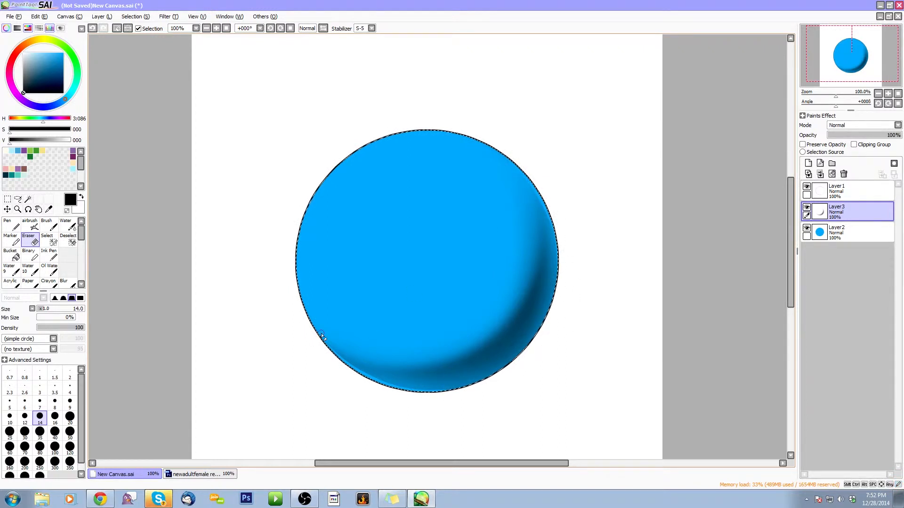
Redo the thin erased rim-light stroke along the shadow's lower-left edge on Layer3, and clear the selection
{"action": "key", "text": "ctrl+z"}
{"action": "left_click_drag", "start_coordinate": [306, 311], "coordinate": [365, 381]}
{"action": "key", "text": "ctrl+z"}
{"action": "mouse_move", "coordinate": [305, 312]}
{"action": "left_mouse_down"}
{"action": "mouse_move", "coordinate": [316, 333]}
{"action": "mouse_move", "coordinate": [387, 392]}
{"action": "left_mouse_up"}
{"action": "left_click", "coordinate": [878, 93]}
{"action": "left_click", "coordinate": [878, 93]}
{"action": "key", "text": "ctrl+d"}
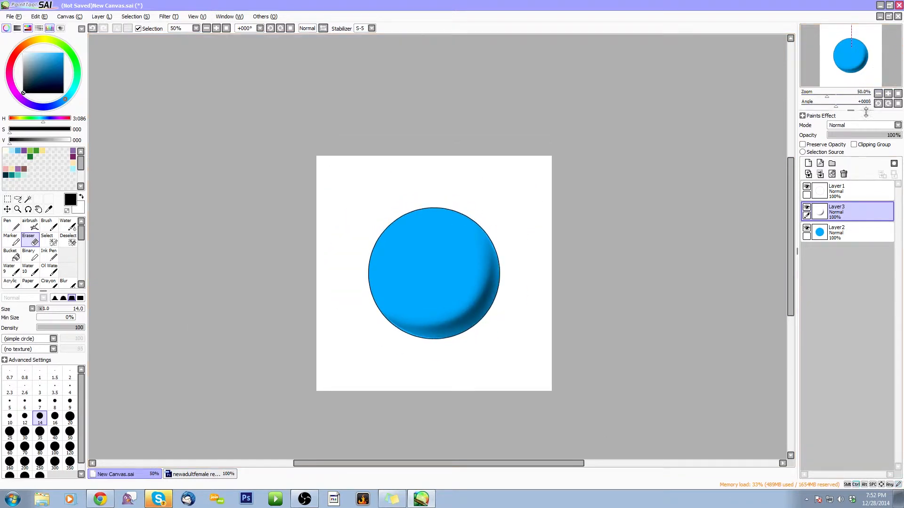
{"action": "key", "text": "ctrl+s"}
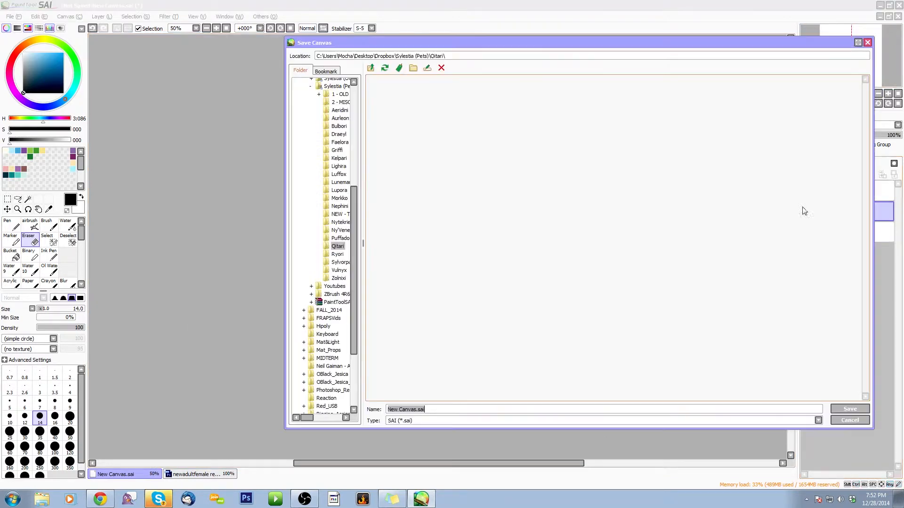
{"action": "left_click", "coordinate": [857, 422]}
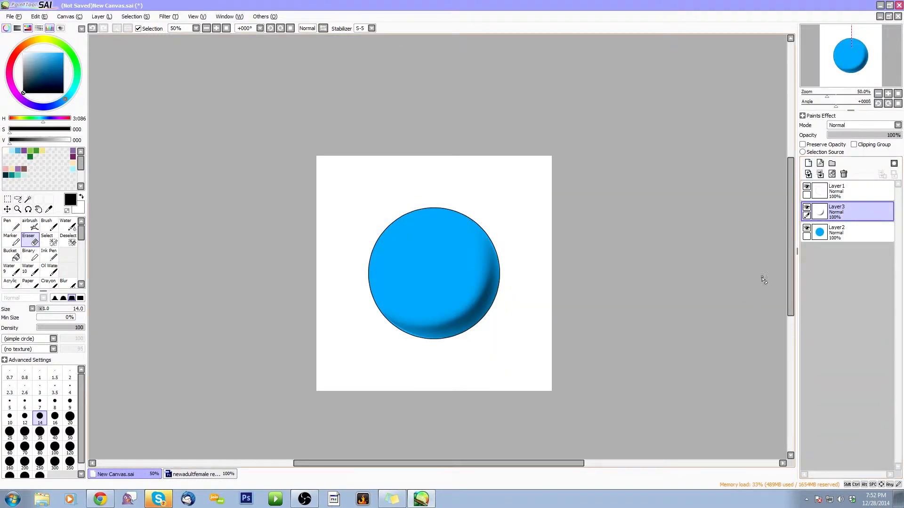
Turn on Preserve Opacity for Layer2 and fill its circle with a dark grey of value 39
{"action": "left_click", "coordinate": [829, 238]}
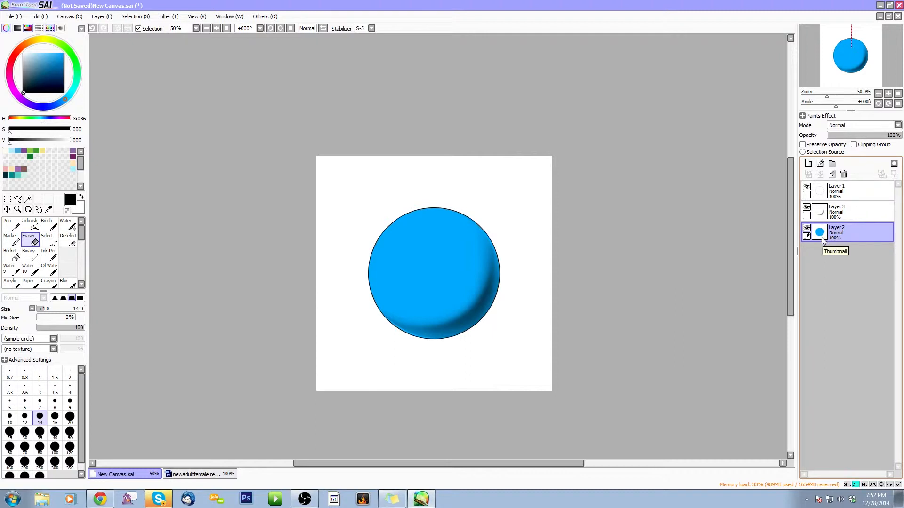
{"action": "left_click", "coordinate": [817, 145]}
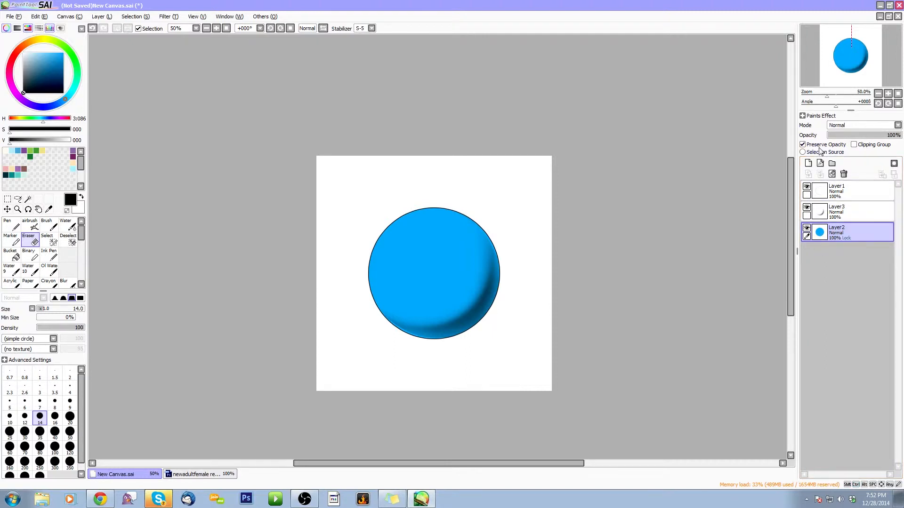
{"action": "left_click_drag", "start_coordinate": [23, 89], "coordinate": [23, 87]}
{"action": "key", "text": "ctrl+f"}
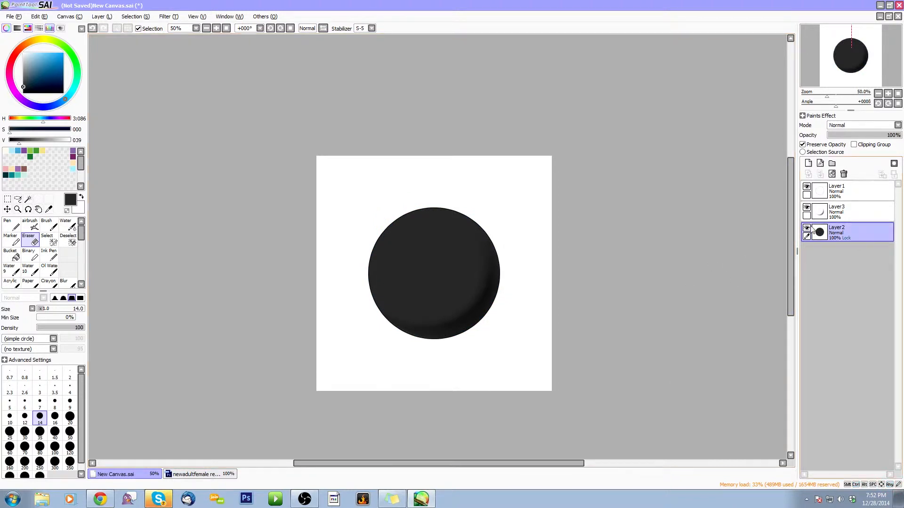
Add a new layer above Layer3 and set up the Airbrush with white
{"action": "left_click", "coordinate": [842, 213]}
{"action": "left_click", "coordinate": [808, 164]}
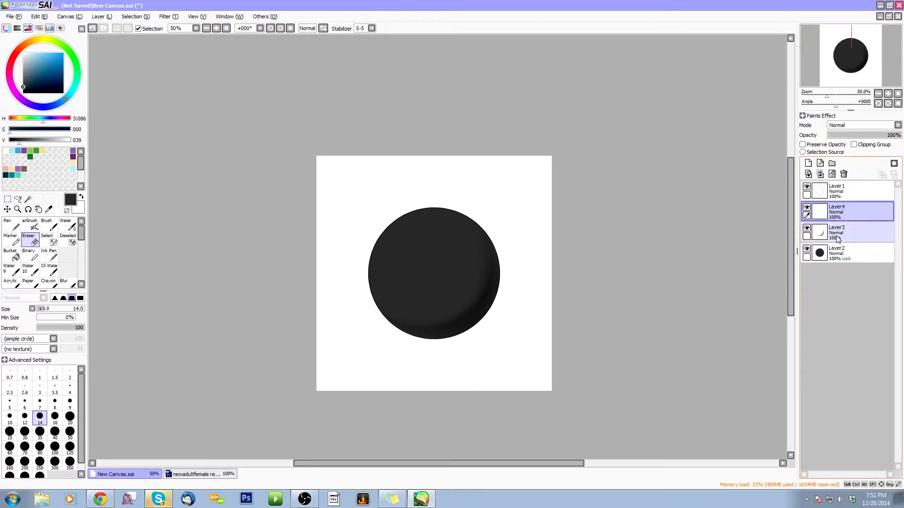
{"action": "left_click_drag", "start_coordinate": [27, 59], "coordinate": [15, 40]}
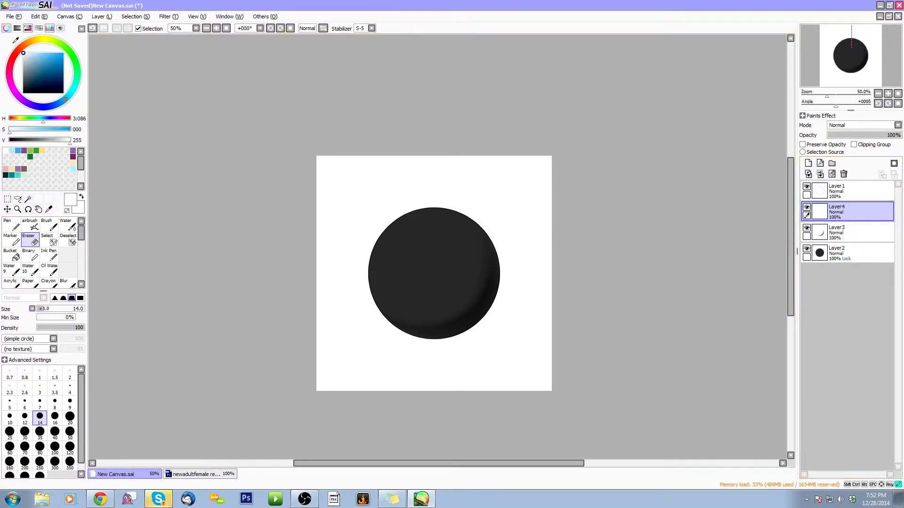
{"action": "left_click", "coordinate": [30, 225]}
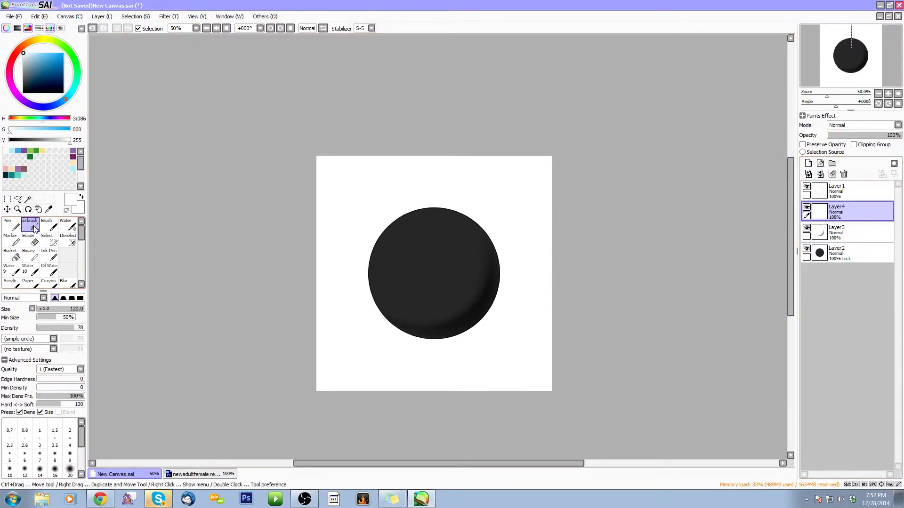
Load the circle as a selection from Layer2, airbrush a broad upper-left glow at size 500 on Layer4, and lower that layer's opacity to 26%
{"action": "key", "text": "bracketright"}
{"action": "key", "text": "bracketright"}
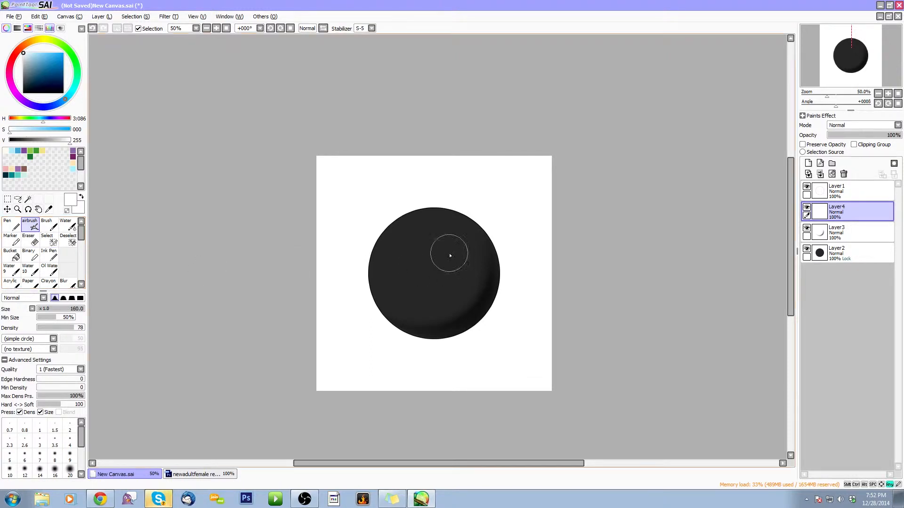
{"action": "key", "text": "bracketright"}
{"action": "key", "text": "bracketright"}
{"action": "key", "text": "bracketright"}
{"action": "key", "text": "bracketright"}
{"action": "left_click", "coordinate": [819, 254], "text": "ctrl"}
{"action": "key", "text": "bracketright"}
{"action": "key", "text": "bracketright"}
{"action": "left_click_drag", "start_coordinate": [403, 261], "coordinate": [407, 220]}
{"action": "left_click_drag", "start_coordinate": [383, 268], "coordinate": [428, 207]}
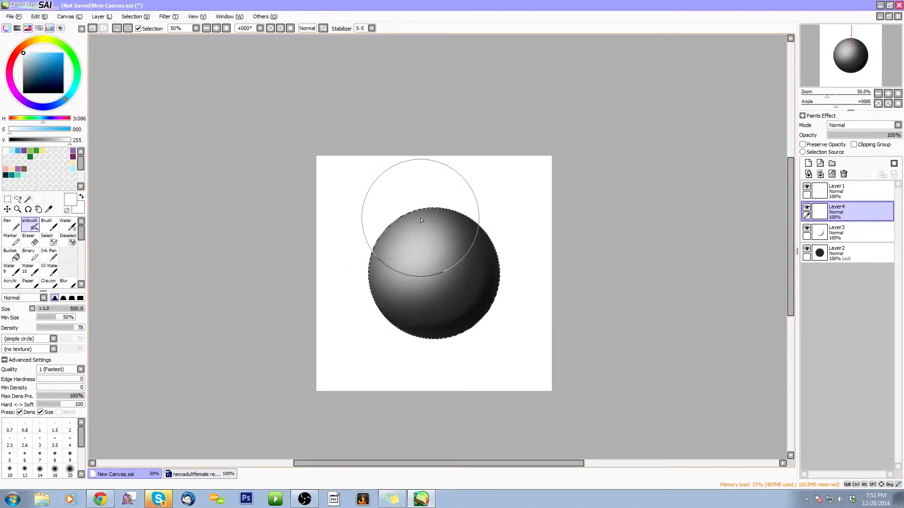
{"action": "left_click", "coordinate": [422, 256]}
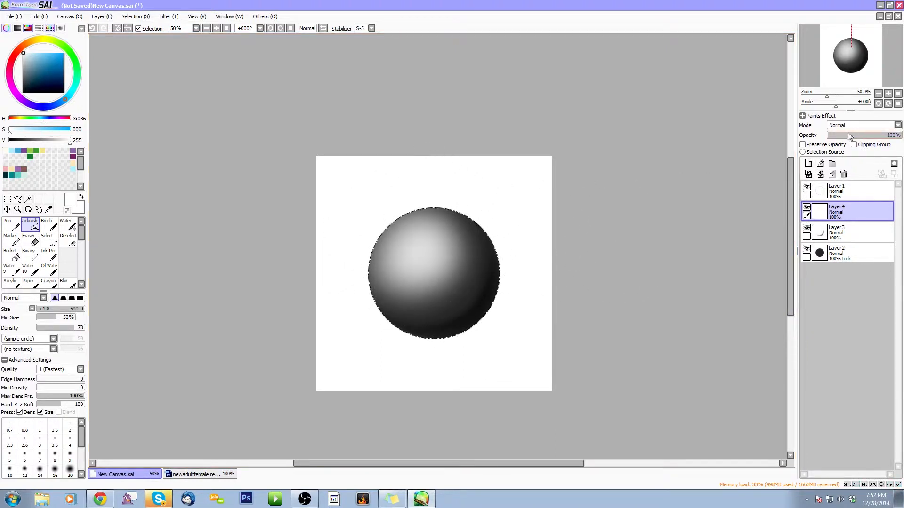
{"action": "left_click_drag", "start_coordinate": [850, 136], "coordinate": [848, 137]}
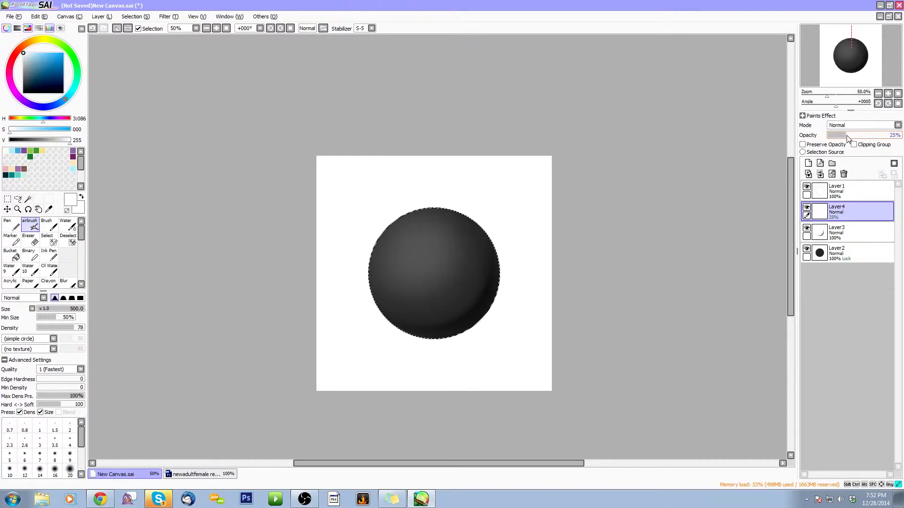
{"action": "left_click_drag", "start_coordinate": [847, 139], "coordinate": [849, 138]}
Add a new layer above Layer4 and airbrush a smaller, brighter white highlight on the sphere's upper-left area
{"action": "left_click", "coordinate": [808, 163]}
{"action": "key", "text": "bracketleft"}
{"action": "key", "text": "bracketleft"}
{"action": "key", "text": "bracketleft"}
{"action": "key", "text": "bracketleft"}
{"action": "key", "text": "bracketleft"}
{"action": "key", "text": "bracketright"}
{"action": "key", "text": "bracketright"}
{"action": "key", "text": "bracketright"}
{"action": "key", "text": "bracketleft"}
{"action": "key", "text": "bracketleft"}
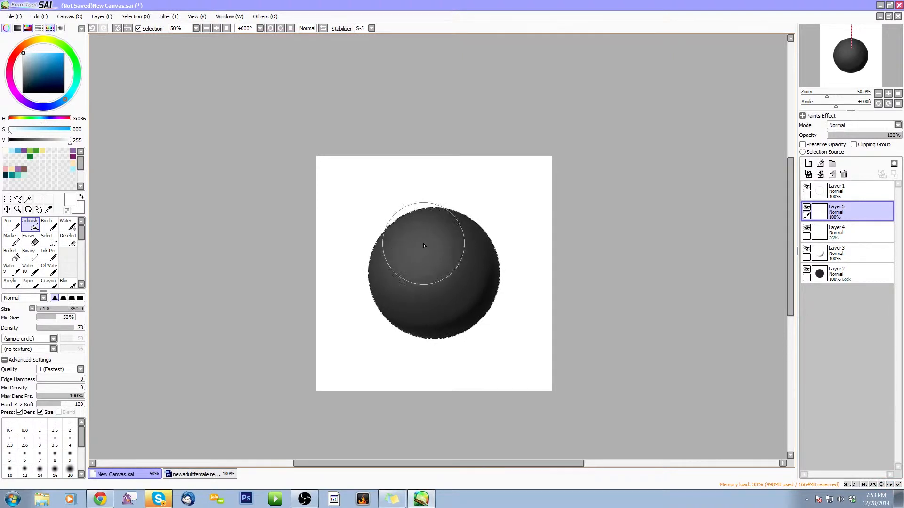
{"action": "mouse_move", "coordinate": [423, 246]}
{"action": "left_mouse_down"}
{"action": "mouse_move", "coordinate": [416, 241]}
{"action": "mouse_move", "coordinate": [421, 252]}
{"action": "left_mouse_up"}
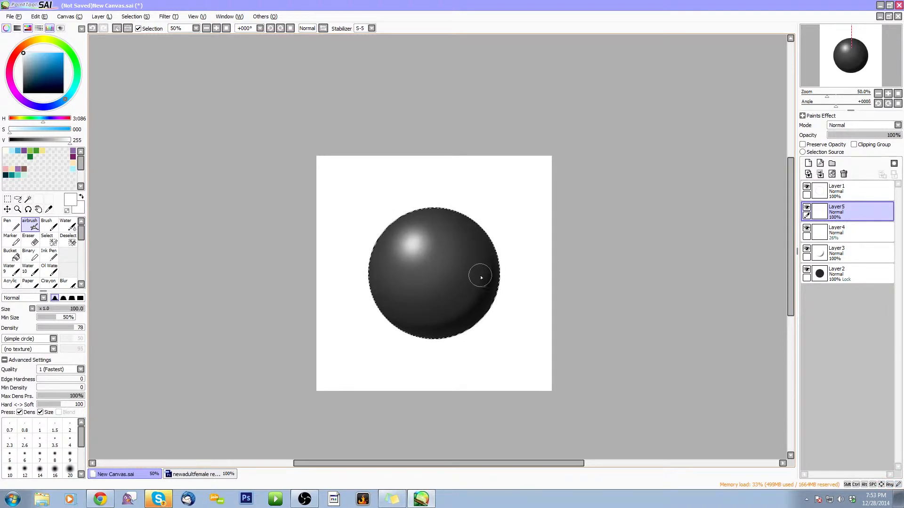
{"action": "key", "text": "bracketright"}
{"action": "key", "text": "bracketright"}
{"action": "key", "text": "bracketright"}
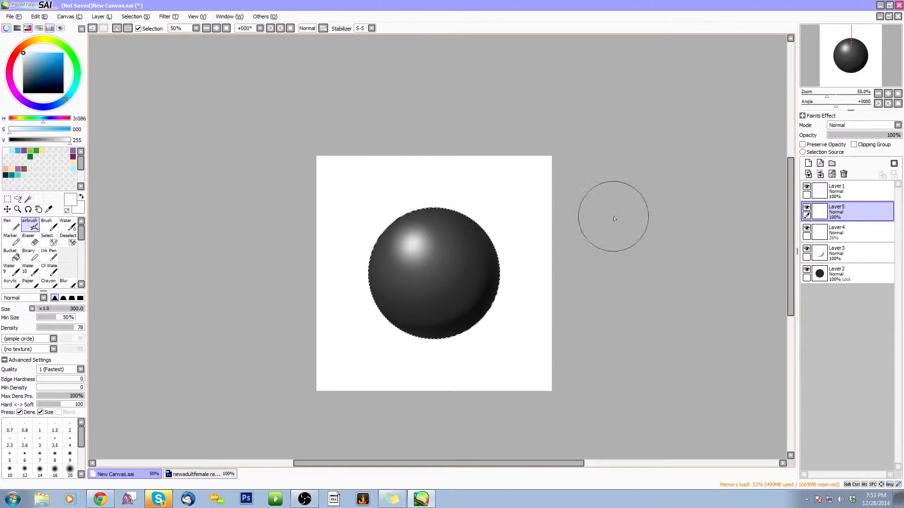
Lower Layer5's opacity to 35% and merge it down into Layer4
{"action": "mouse_move", "coordinate": [889, 135]}
{"action": "left_mouse_down"}
{"action": "mouse_move", "coordinate": [848, 136]}
{"action": "mouse_move", "coordinate": [857, 138]}
{"action": "left_mouse_up"}
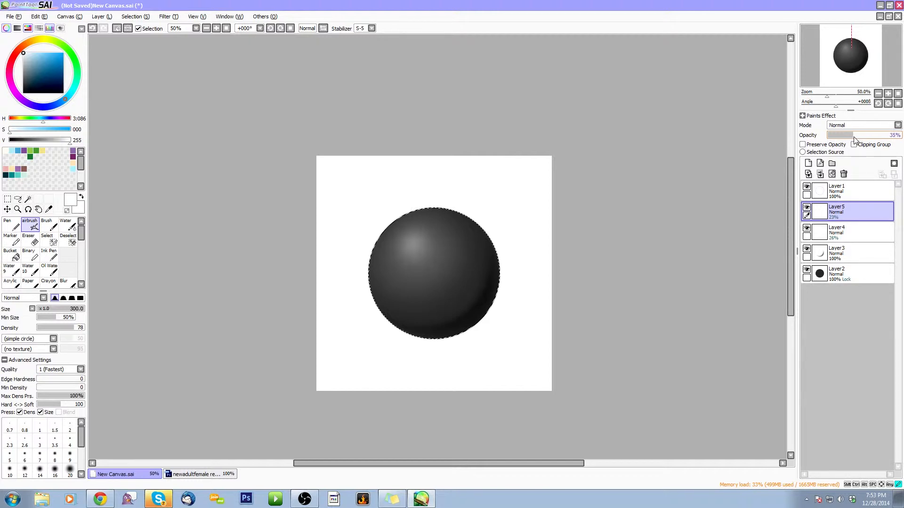
{"action": "left_click_drag", "start_coordinate": [854, 140], "coordinate": [854, 140]}
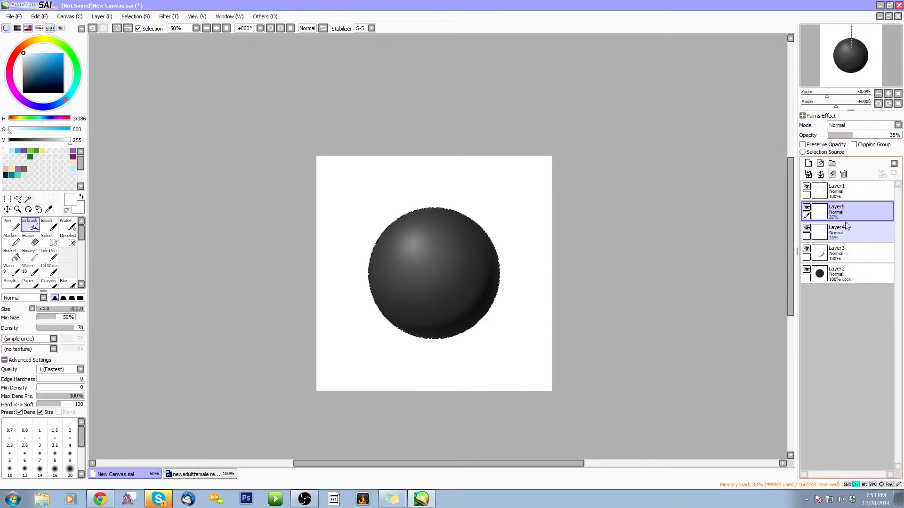
{"action": "key", "text": "ctrl+e"}
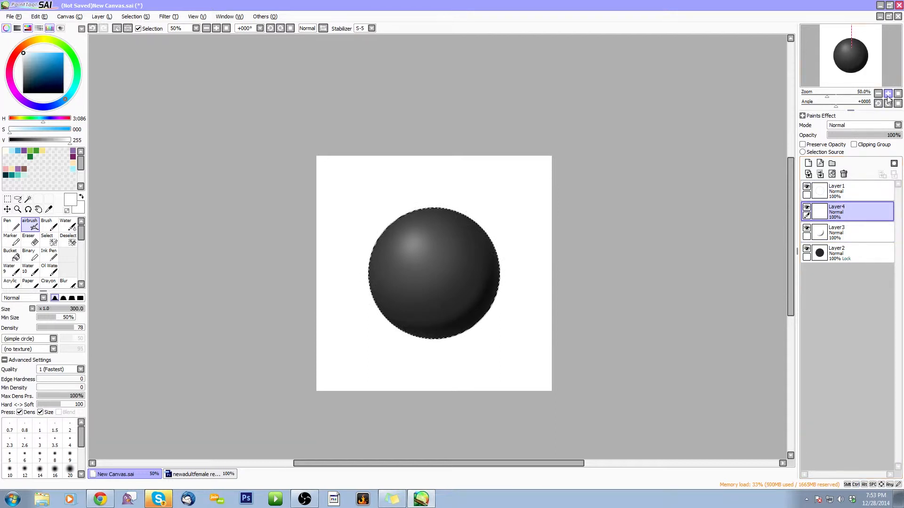
Set up the Eraser with the second edge shape, a density of 61 and a size of 160
{"action": "left_click", "coordinate": [888, 93]}
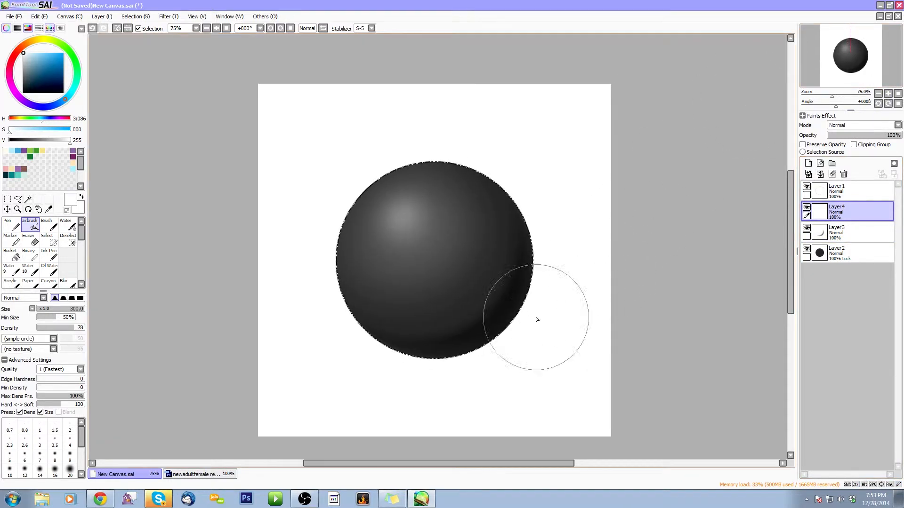
{"action": "left_click", "coordinate": [30, 241]}
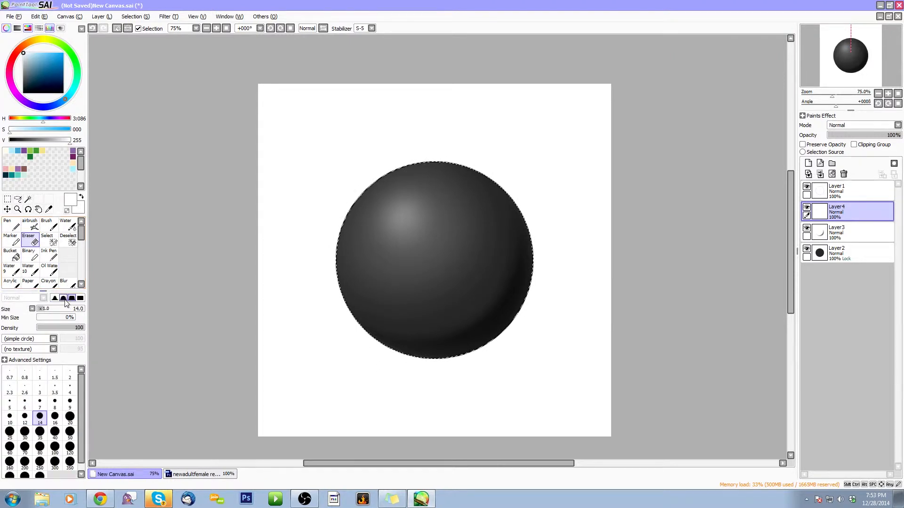
{"action": "left_click", "coordinate": [63, 298]}
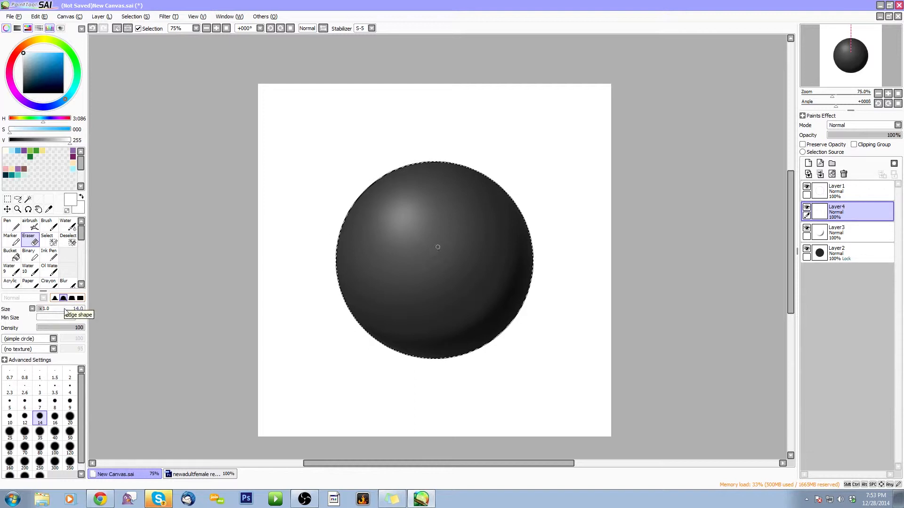
{"action": "left_click_drag", "start_coordinate": [68, 332], "coordinate": [56, 332]}
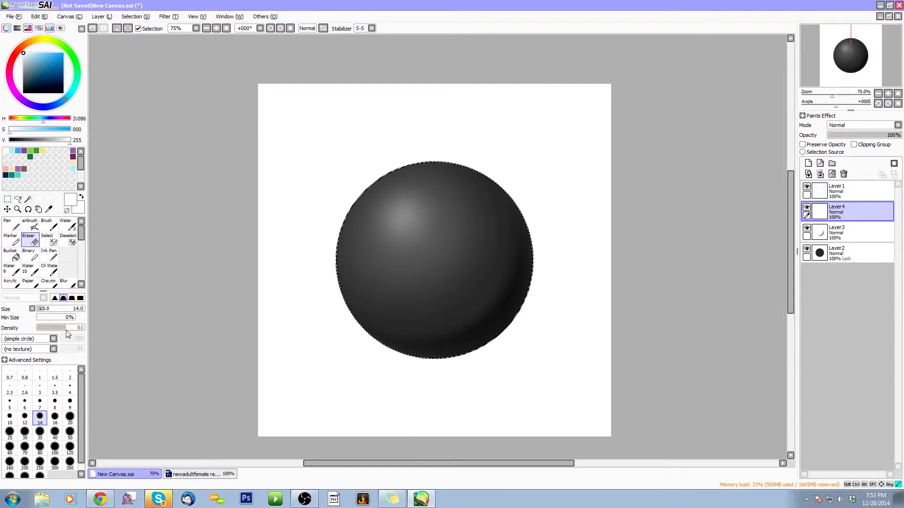
{"action": "key", "text": "bracketright"}
{"action": "key", "text": "bracketright"}
{"action": "key", "text": "bracketright"}
{"action": "key", "text": "bracketright"}
{"action": "key", "text": "bracketright"}
{"action": "key", "text": "bracketright"}
{"action": "key", "text": "bracketright"}
{"action": "key", "text": "bracketright"}
{"action": "key", "text": "bracketright"}
{"action": "key", "text": "bracketright"}
{"action": "key", "text": "bracketright"}
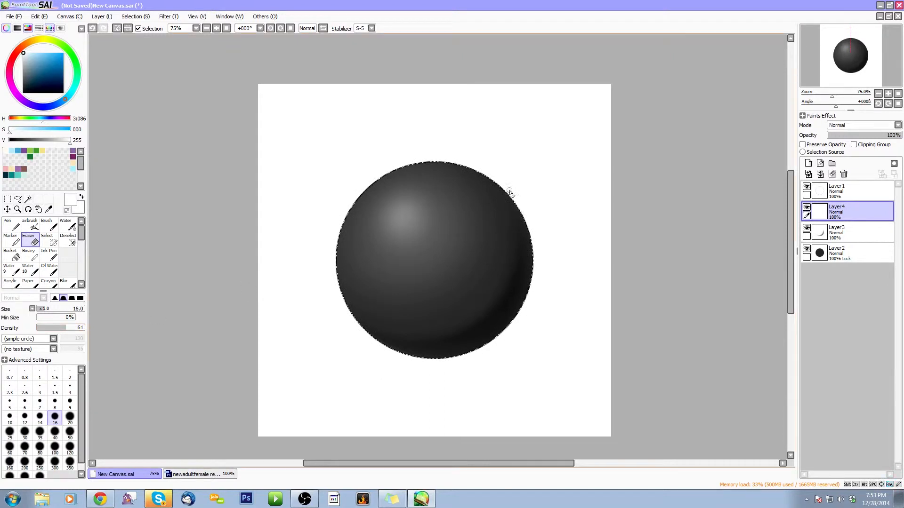
{"action": "key", "text": "bracketright"}
{"action": "key", "text": "bracketright"}
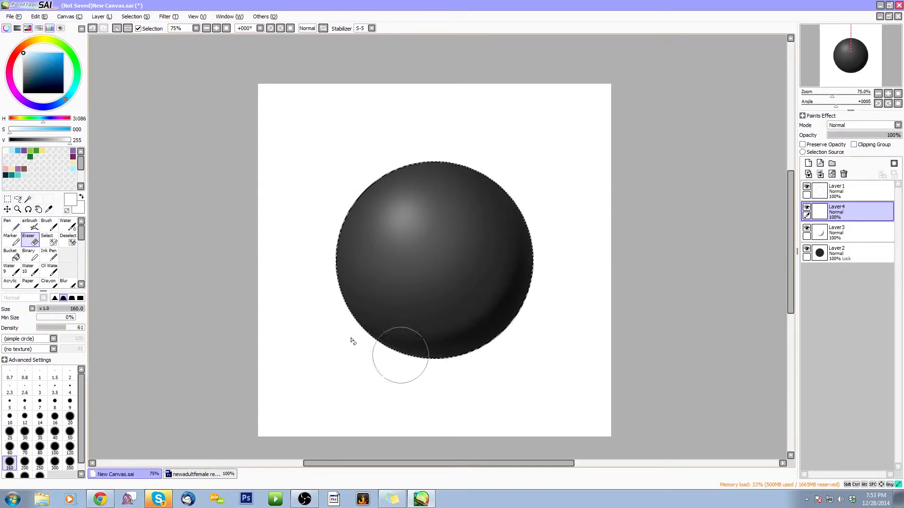
Try erasing streaks across the middle of the highlight on Layer4 with a smaller Eraser, and undo the strokes
{"action": "key", "text": "bracketleft"}
{"action": "key", "text": "bracketleft"}
{"action": "key", "text": "bracketleft"}
{"action": "key", "text": "bracketleft"}
{"action": "key", "text": "bracketleft"}
{"action": "key", "text": "bracketleft"}
{"action": "mouse_move", "coordinate": [390, 255]}
{"action": "left_mouse_down"}
{"action": "mouse_move", "coordinate": [390, 265]}
{"action": "mouse_move", "coordinate": [408, 235]}
{"action": "mouse_move", "coordinate": [438, 265]}
{"action": "mouse_move", "coordinate": [427, 228]}
{"action": "mouse_move", "coordinate": [403, 233]}
{"action": "mouse_move", "coordinate": [462, 258]}
{"action": "mouse_move", "coordinate": [438, 225]}
{"action": "mouse_move", "coordinate": [476, 215]}
{"action": "left_mouse_up"}
{"action": "key", "text": "bracketright"}
{"action": "key", "text": "ctrl+z"}
{"action": "key", "text": "bracketright"}
{"action": "key", "text": "bracketright"}
{"action": "key", "text": "bracketright"}
{"action": "key", "text": "bracketright"}
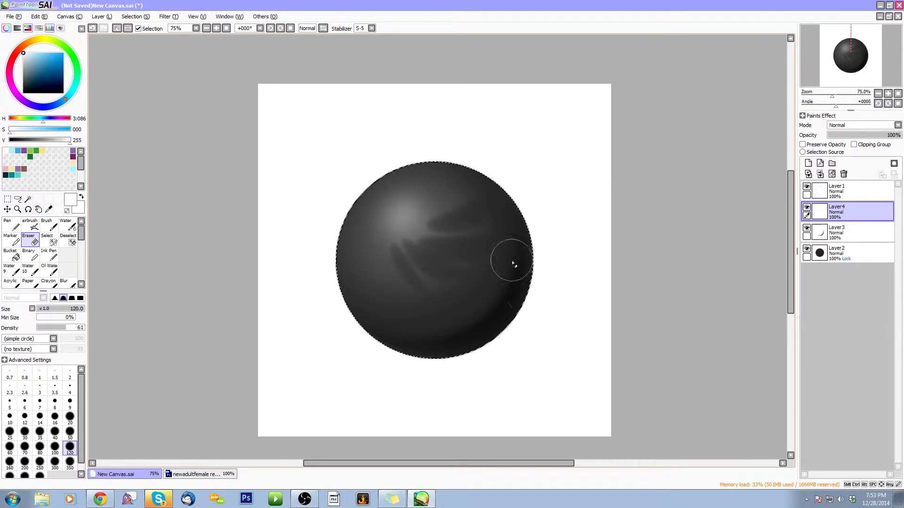
{"action": "key", "text": "ctrl+z"}
{"action": "key", "text": "ctrl+z"}
{"action": "key", "text": "ctrl+z"}
{"action": "key", "text": "ctrl+z"}
{"action": "key", "text": "ctrl+z"}
Softly erase the outer and lower parts of the highlight on Layer4, varying the Eraser size between 120 and 250
{"action": "key", "text": "bracketright"}
{"action": "key", "text": "bracketright"}
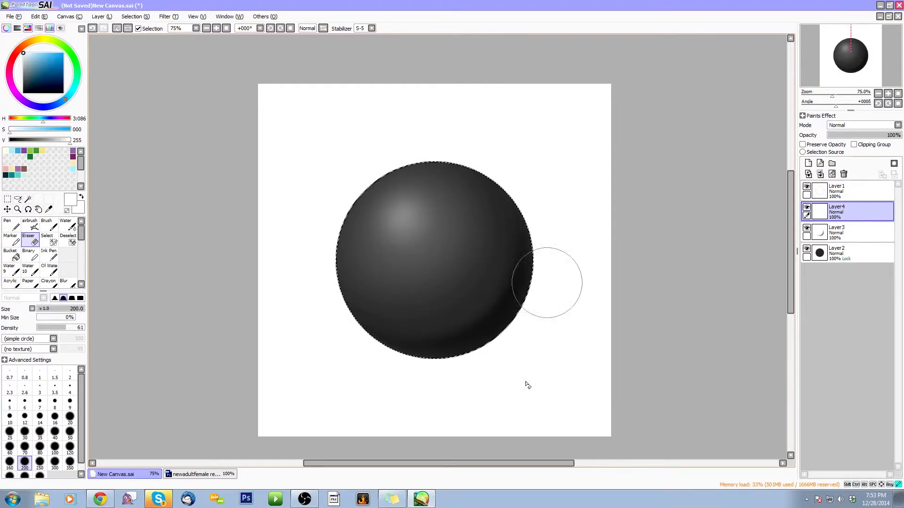
{"action": "key", "text": "bracketleft"}
{"action": "key", "text": "bracketleft"}
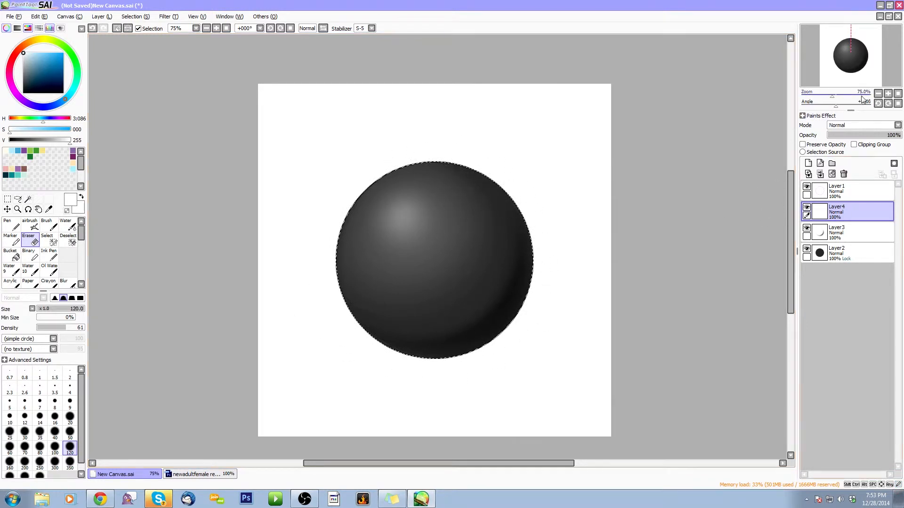
{"action": "key", "text": "bracketright"}
{"action": "key", "text": "bracketright"}
{"action": "key", "text": "bracketright"}
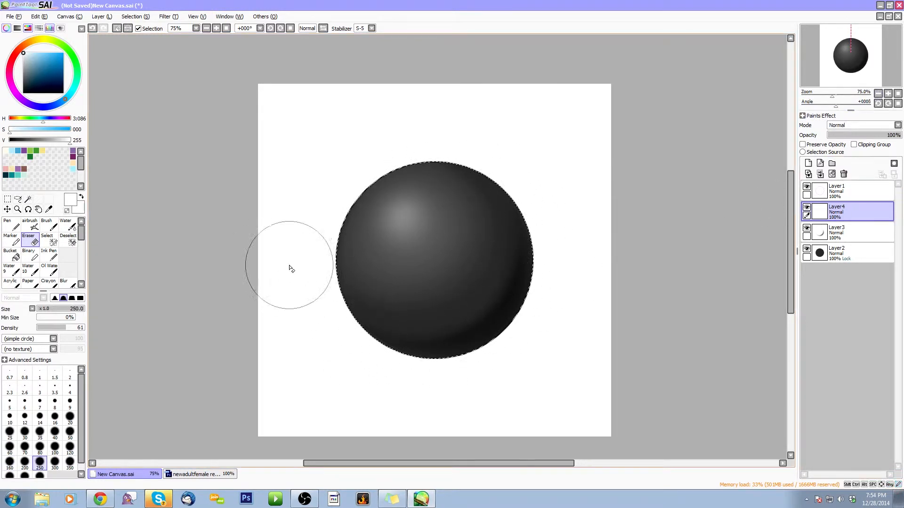
{"action": "key", "text": "bracketleft"}
{"action": "key", "text": "bracketleft"}
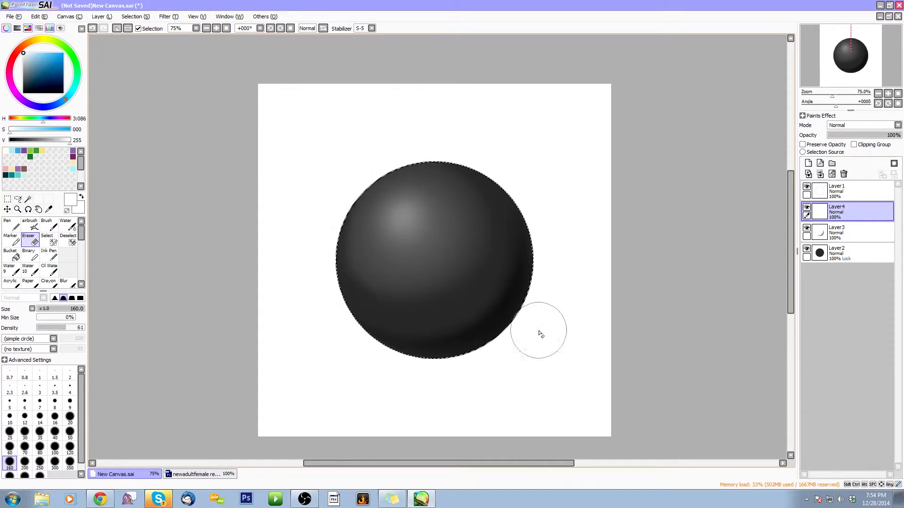
Set Layer4's opacity to 66% and switch to the Blur brush at size 100
{"action": "left_click", "coordinate": [859, 136]}
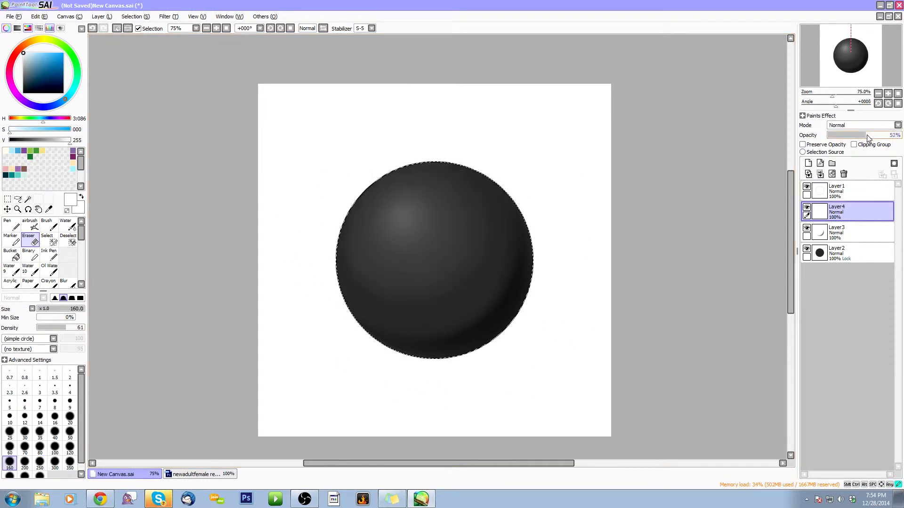
{"action": "left_click", "coordinate": [878, 93]}
{"action": "left_click", "coordinate": [878, 93]}
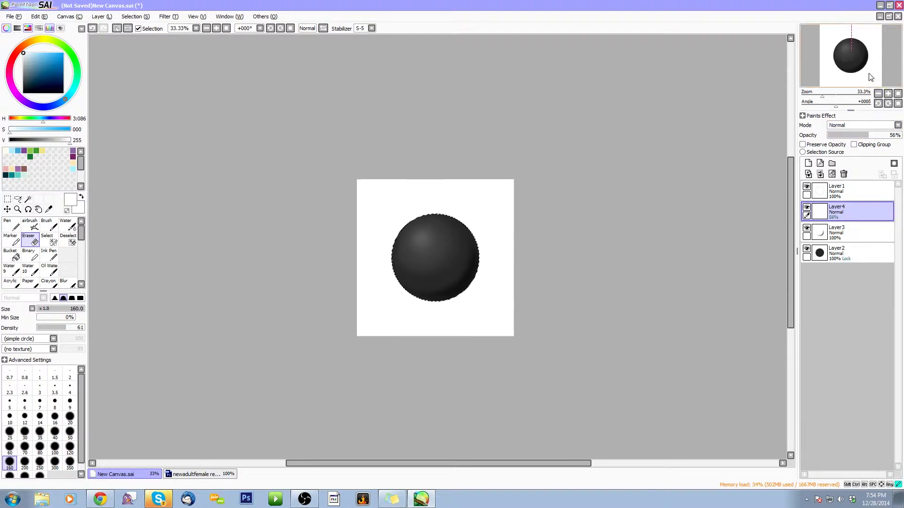
{"action": "left_click", "coordinate": [888, 94]}
{"action": "left_click", "coordinate": [888, 94]}
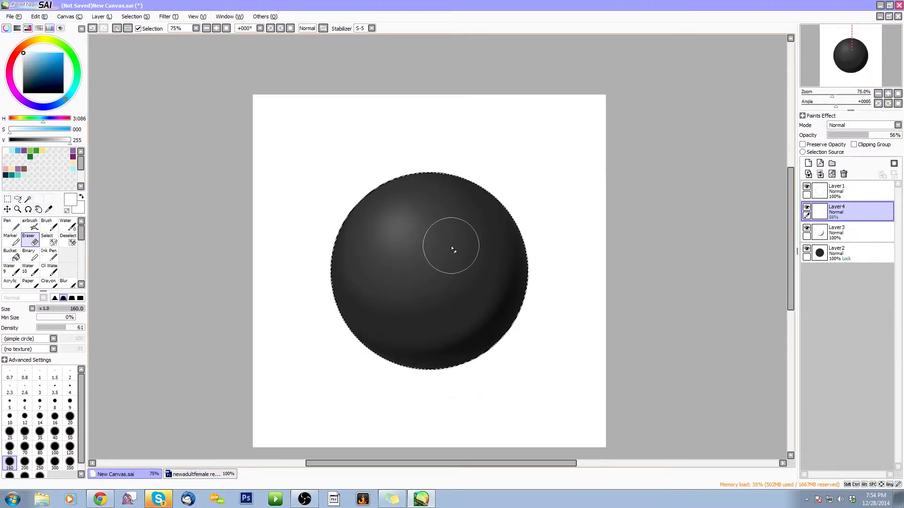
{"action": "left_click", "coordinate": [66, 283]}
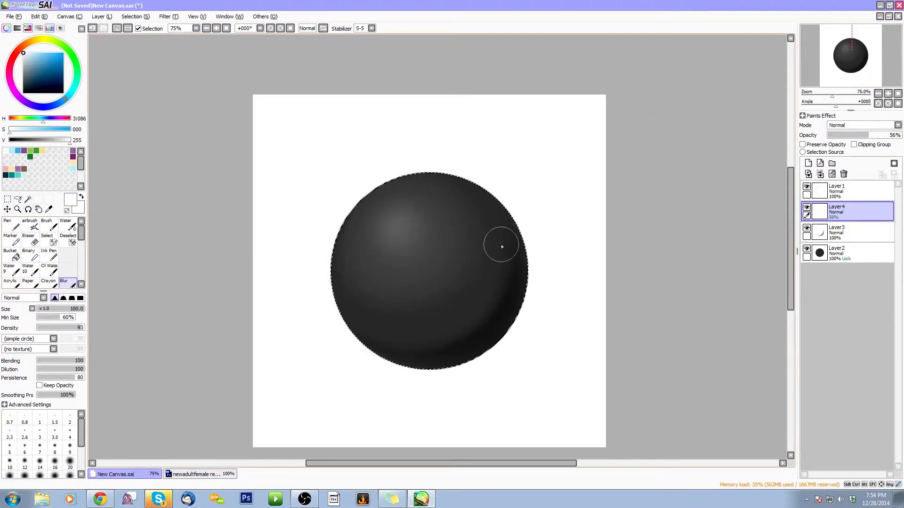
{"action": "left_click_drag", "start_coordinate": [876, 136], "coordinate": [878, 136]}
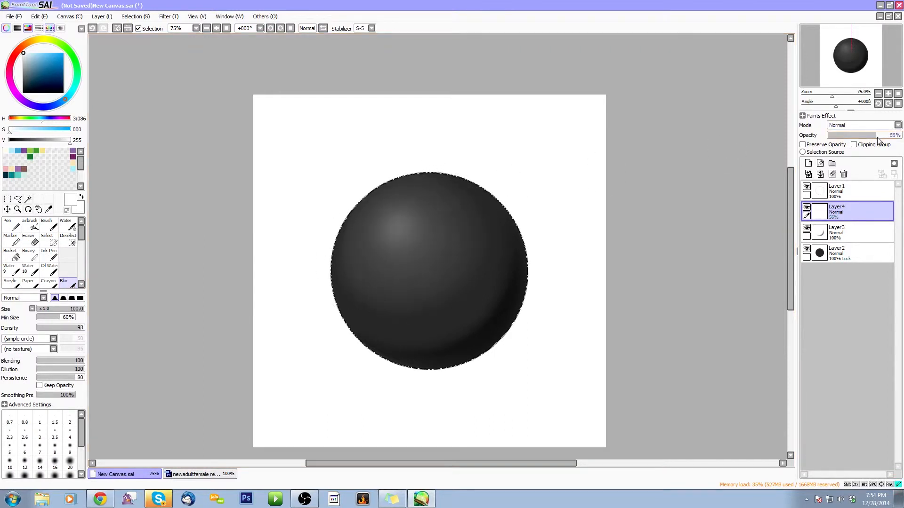
Add a new layer above Layer4 and airbrush a small bright white dot in the centre of the sphere's upper-left highlight
{"action": "left_click", "coordinate": [808, 163]}
{"action": "key", "text": "n"}
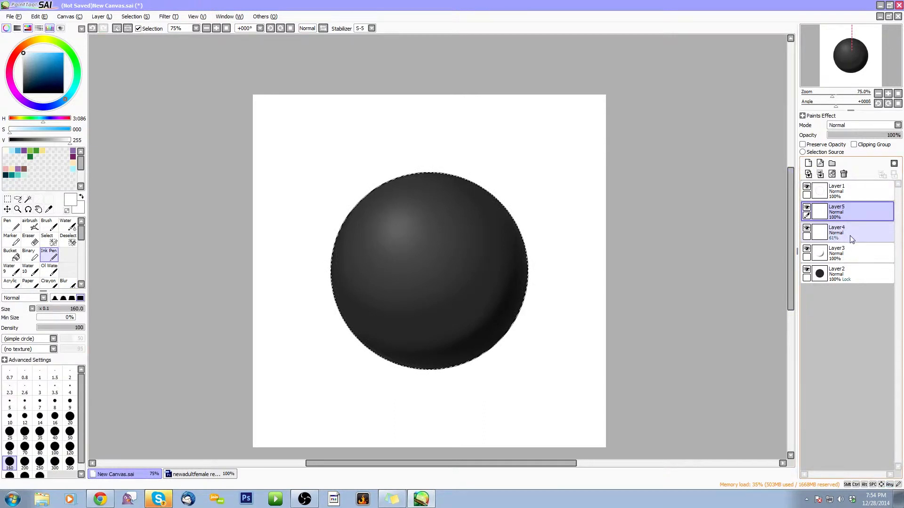
{"action": "left_click", "coordinate": [30, 225]}
{"action": "key", "text": "bracketleft"}
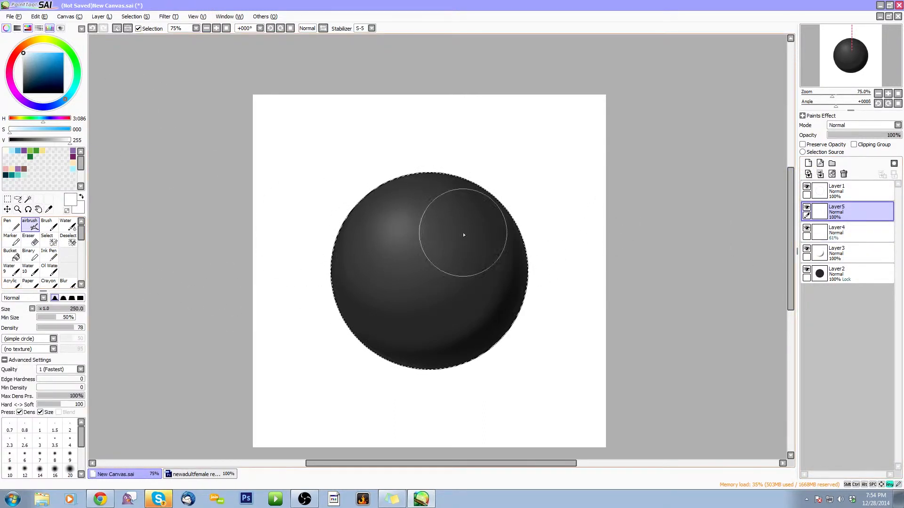
{"action": "key", "text": "bracketleft"}
{"action": "key", "text": "bracketleft"}
{"action": "key", "text": "bracketleft"}
{"action": "key", "text": "bracketleft"}
{"action": "key", "text": "bracketleft"}
{"action": "key", "text": "bracketleft"}
{"action": "key", "text": "bracketleft"}
{"action": "key", "text": "bracketleft"}
{"action": "key", "text": "bracketleft"}
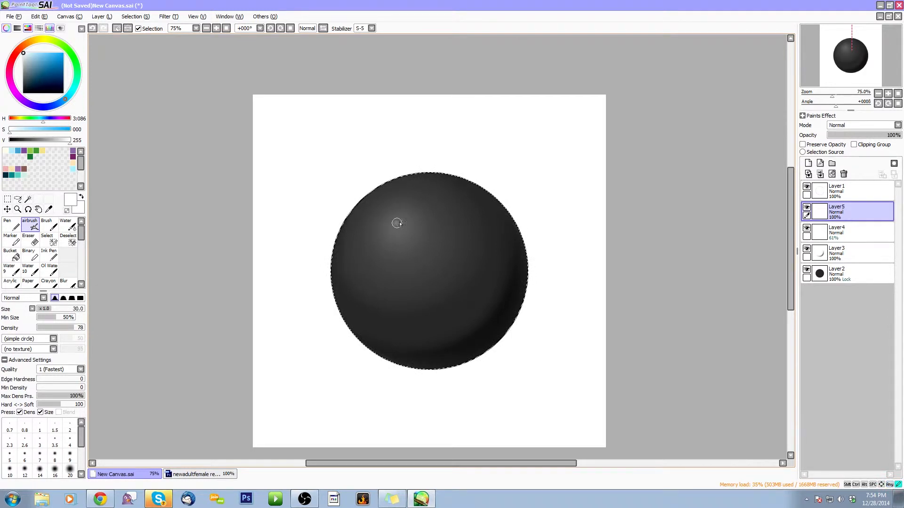
{"action": "key", "text": "bracketleft"}
{"action": "key", "text": "bracketleft"}
{"action": "left_click", "coordinate": [398, 225]}
Airbrush thin curved white reflection streaks at size 14 along the sphere's lower-right edge, undoing the misplaced strokes
{"action": "key", "text": "bracketleft"}
{"action": "key", "text": "bracketleft"}
{"action": "left_click_drag", "start_coordinate": [351, 285], "coordinate": [439, 298]}
{"action": "key", "text": "ctrl+z"}
{"action": "left_click_drag", "start_coordinate": [395, 351], "coordinate": [441, 349]}
{"action": "key", "text": "ctrl+z"}
{"action": "key", "text": "ctrl+z"}
{"action": "mouse_move", "coordinate": [473, 330]}
{"action": "left_mouse_down"}
{"action": "mouse_move", "coordinate": [507, 277]}
{"action": "mouse_move", "coordinate": [463, 313]}
{"action": "left_mouse_up"}
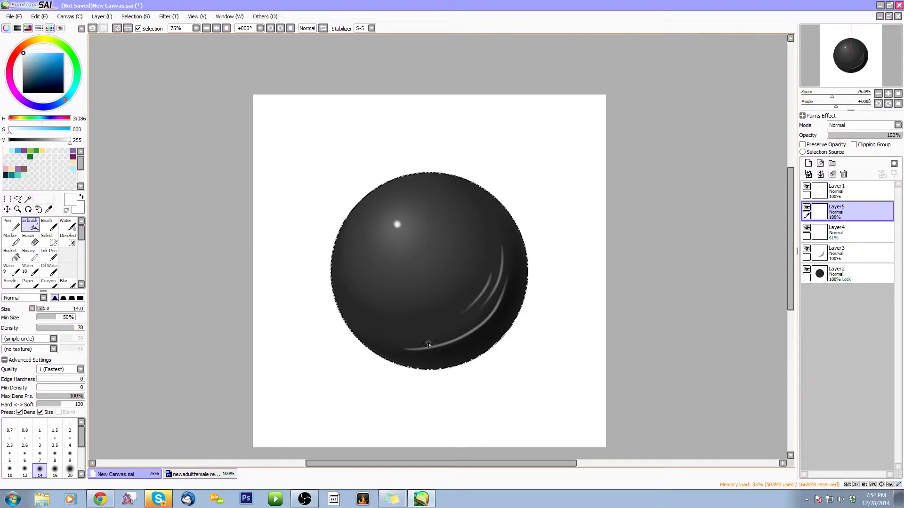
Fade the ends of the lower-right streaks with a soft Eraser between sizes 250 and 120, and lower Layer5's opacity to 37%
{"action": "left_click", "coordinate": [28, 240]}
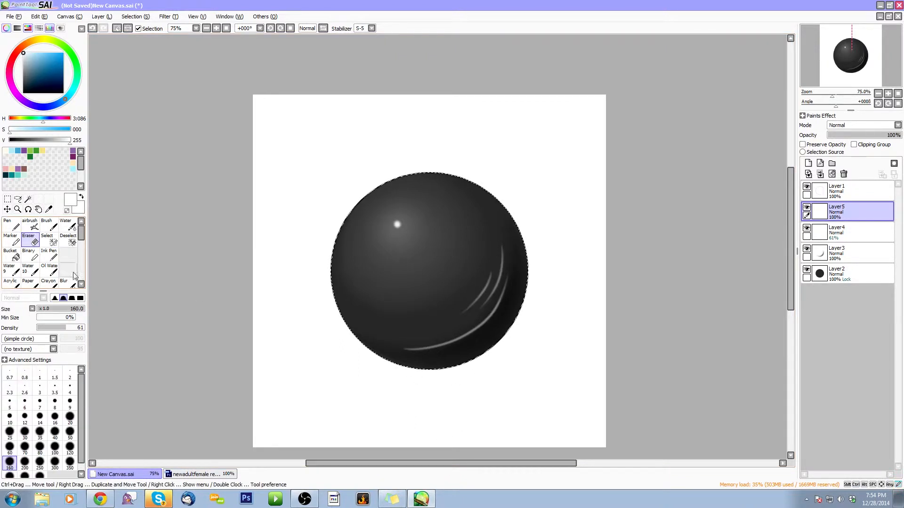
{"action": "key", "text": "bracketright"}
{"action": "key", "text": "bracketright"}
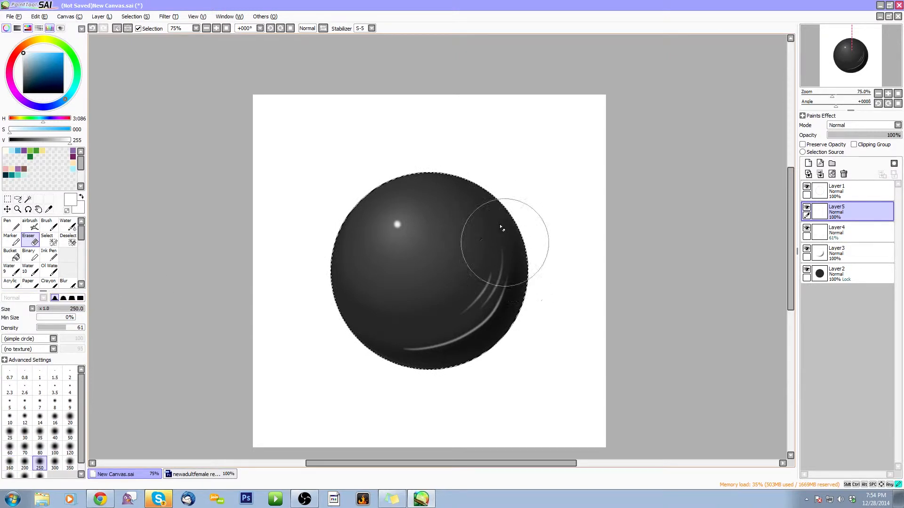
{"action": "key", "text": "bracketleft"}
{"action": "key", "text": "bracketleft"}
{"action": "key", "text": "bracketleft"}
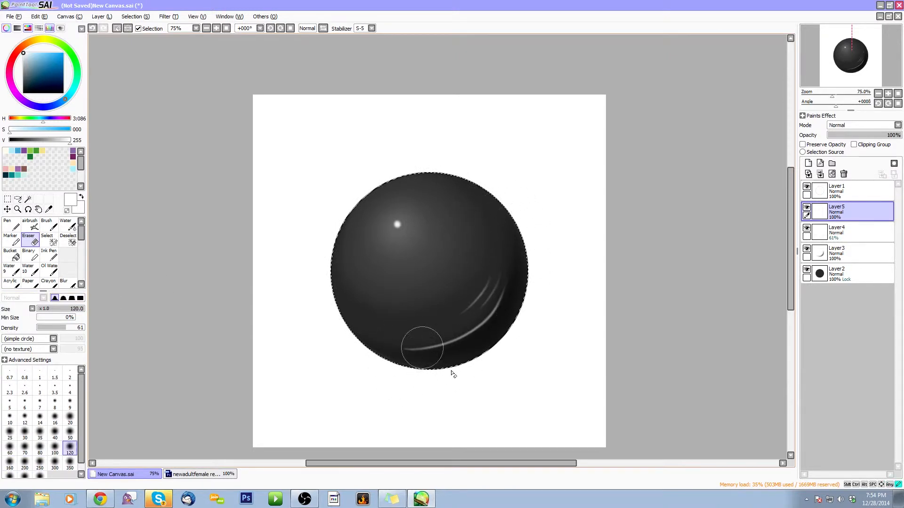
{"action": "left_click_drag", "start_coordinate": [857, 136], "coordinate": [854, 135]}
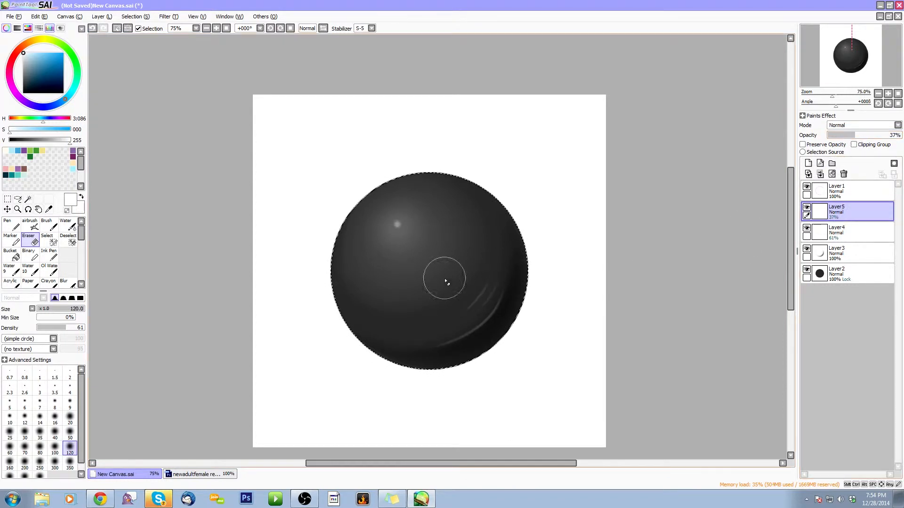
Erase the lower-right streaks completely with a hard-edged Eraser at density 100 and size 250, and set Layer5's opacity to 42%
{"action": "left_click", "coordinate": [80, 298]}
{"action": "left_click_drag", "start_coordinate": [79, 327], "coordinate": [113, 331]}
{"action": "key", "text": "bracketright"}
{"action": "key", "text": "bracketright"}
{"action": "key", "text": "bracketright"}
{"action": "mouse_move", "coordinate": [518, 271]}
{"action": "left_mouse_down"}
{"action": "mouse_move", "coordinate": [379, 363]}
{"action": "mouse_move", "coordinate": [298, 400]}
{"action": "left_mouse_up"}
{"action": "mouse_move", "coordinate": [868, 135]}
{"action": "left_mouse_down"}
{"action": "mouse_move", "coordinate": [879, 136]}
{"action": "mouse_move", "coordinate": [842, 136]}
{"action": "mouse_move", "coordinate": [861, 142]}
{"action": "left_mouse_up"}
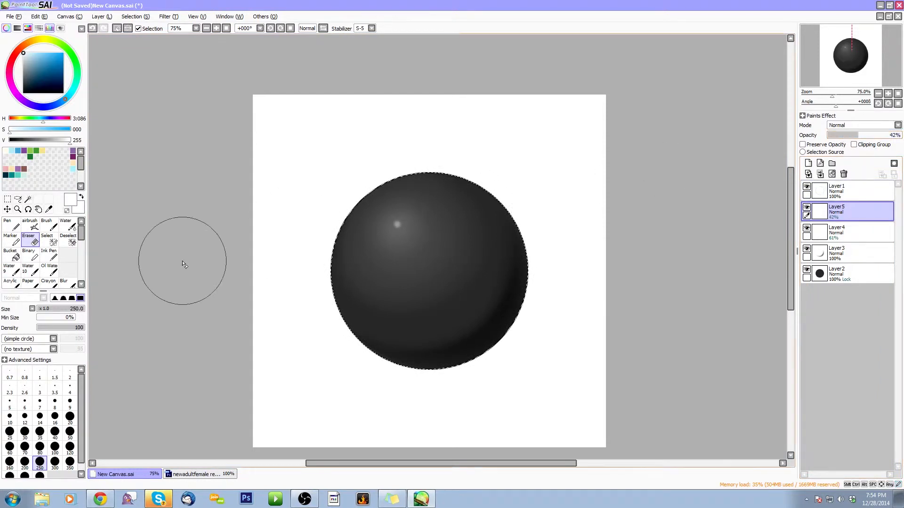
Airbrush a soft white glow at size 80 around the highlight dot, and undo the stray spots near the sphere's centre
{"action": "left_click", "coordinate": [29, 224]}
{"action": "key", "text": "bracketright"}
{"action": "key", "text": "bracketright"}
{"action": "key", "text": "bracketright"}
{"action": "key", "text": "bracketright"}
{"action": "key", "text": "bracketright"}
{"action": "key", "text": "bracketright"}
{"action": "key", "text": "bracketright"}
{"action": "key", "text": "bracketright"}
{"action": "key", "text": "bracketright"}
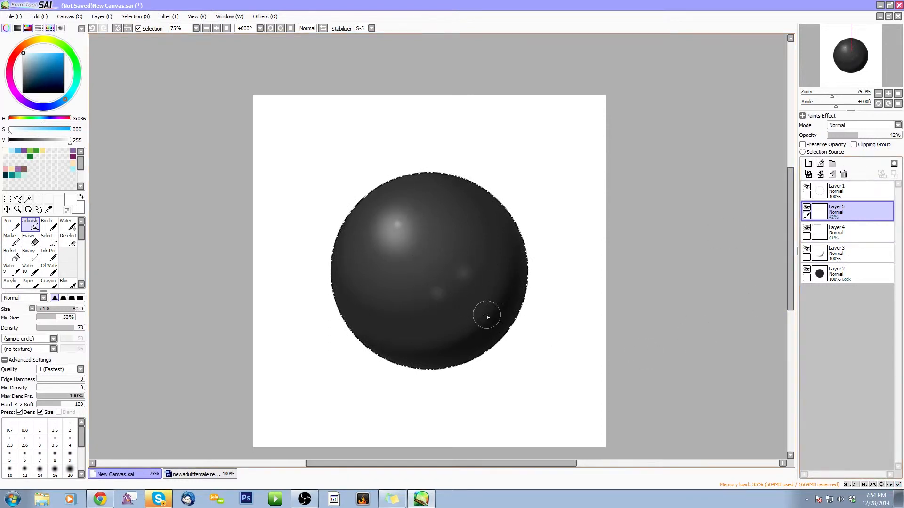
{"action": "key", "text": "ctrl+z"}
{"action": "key", "text": "ctrl+z"}
Merge Layer5 at 32% opacity into Layer4 and add a new layer above Layer1
{"action": "left_click_drag", "start_coordinate": [856, 136], "coordinate": [851, 135]}
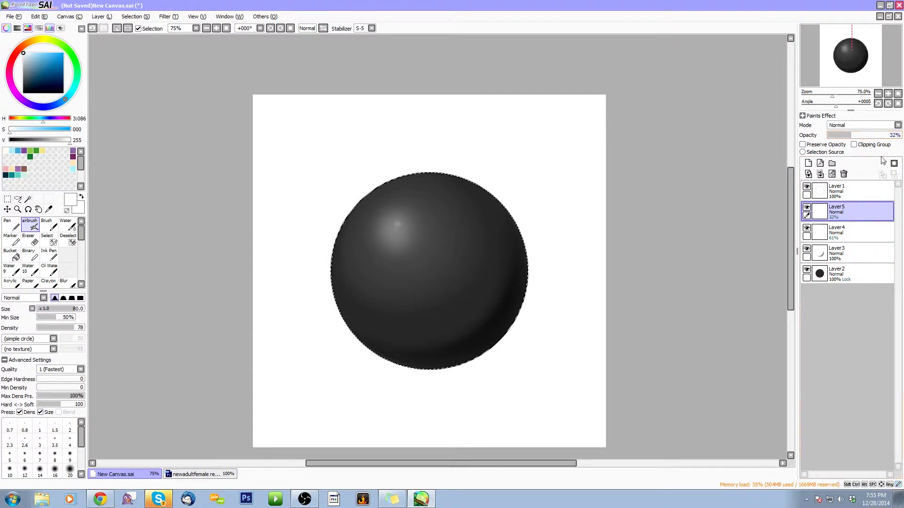
{"action": "left_click", "coordinate": [820, 175]}
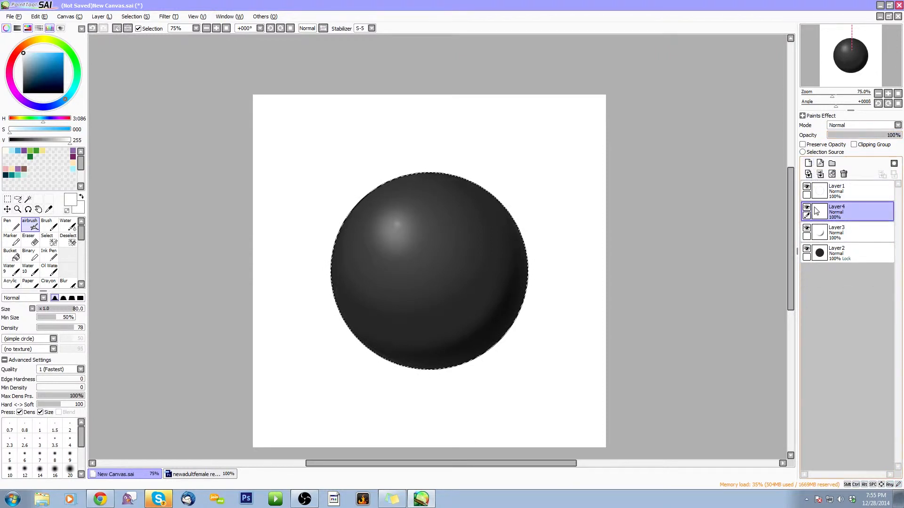
{"action": "left_click", "coordinate": [851, 191]}
{"action": "left_click", "coordinate": [808, 163]}
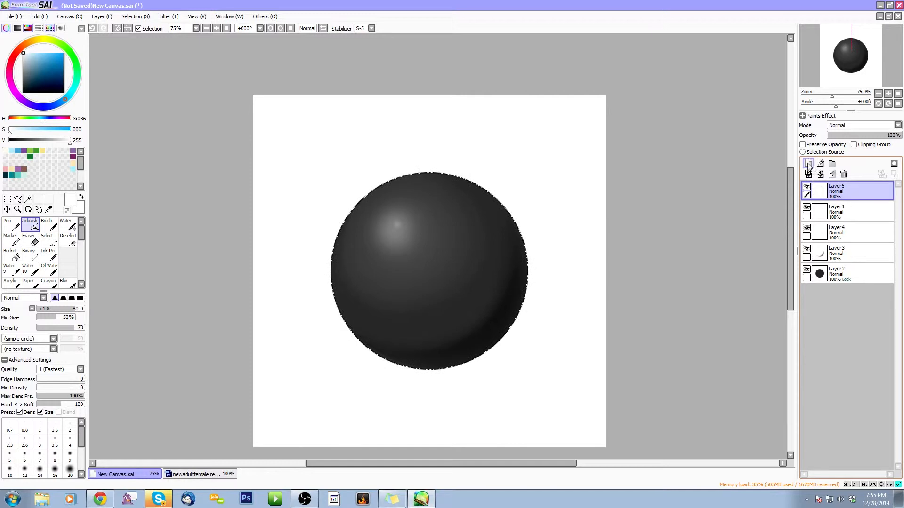
Set the stabilizer to 8 and scatter clusters of small white Ink Pen dots of varying sizes over the sphere
{"action": "left_click", "coordinate": [49, 255]}
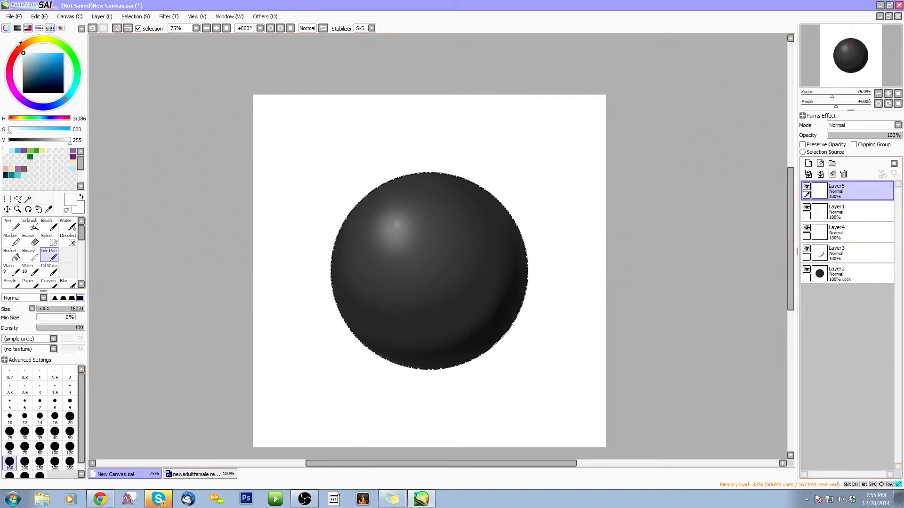
{"action": "left_click", "coordinate": [372, 27]}
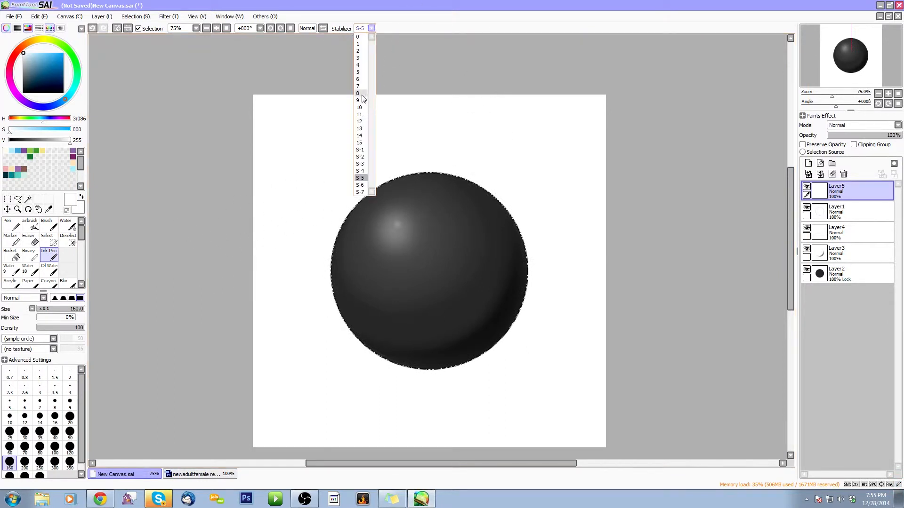
{"action": "left_click", "coordinate": [359, 93]}
{"action": "key", "text": "bracketleft"}
{"action": "key", "text": "bracketleft"}
{"action": "key", "text": "bracketleft"}
{"action": "key", "text": "bracketleft"}
{"action": "key", "text": "bracketleft"}
{"action": "key", "text": "bracketleft"}
{"action": "key", "text": "bracketleft"}
{"action": "key", "text": "bracketleft"}
{"action": "key", "text": "bracketleft"}
{"action": "key", "text": "bracketleft"}
{"action": "key", "text": "bracketleft"}
{"action": "key", "text": "bracketleft"}
{"action": "key", "text": "bracketright"}
{"action": "key", "text": "bracketright"}
{"action": "key", "text": "bracketright"}
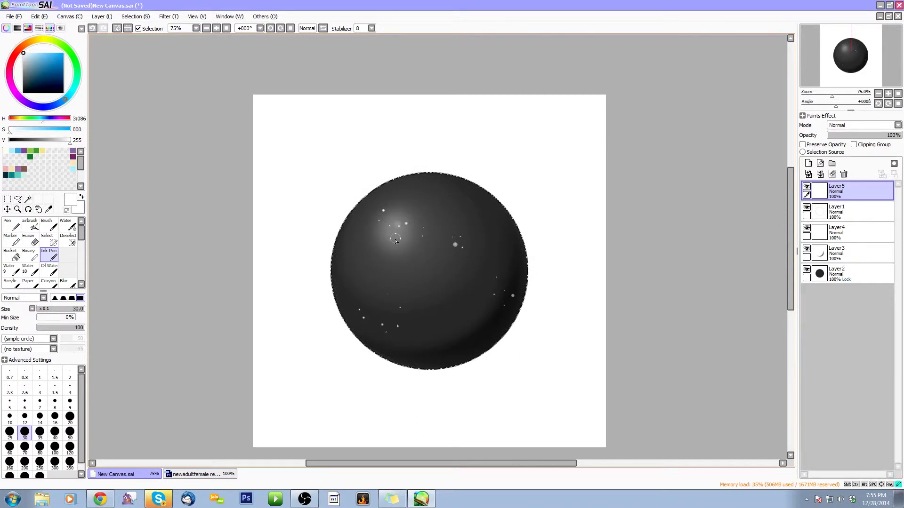
{"action": "left_click", "coordinate": [438, 211]}
Try airbrushing white glows at size 120 around the dot clusters, and undo them
{"action": "left_click", "coordinate": [30, 225]}
{"action": "key", "text": "bracketright"}
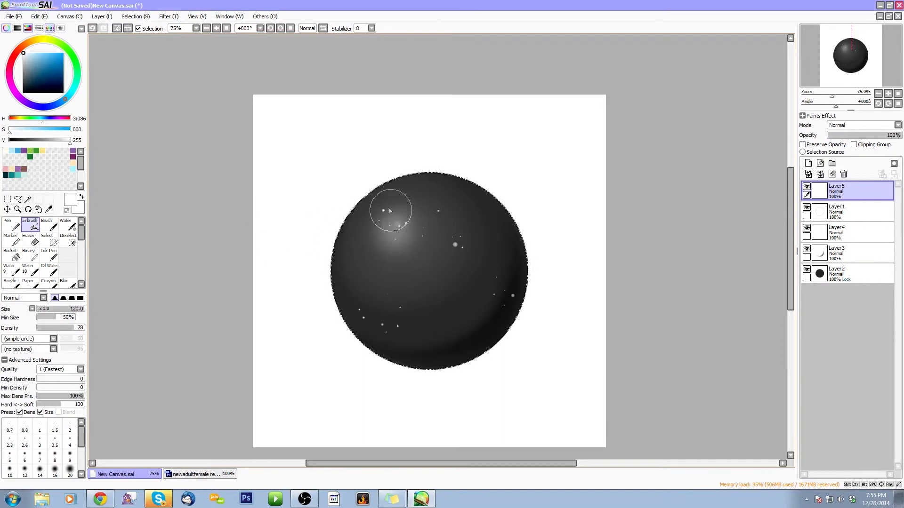
{"action": "left_click_drag", "start_coordinate": [384, 208], "coordinate": [396, 217]}
{"action": "left_click", "coordinate": [454, 244]}
{"action": "left_click", "coordinate": [392, 327]}
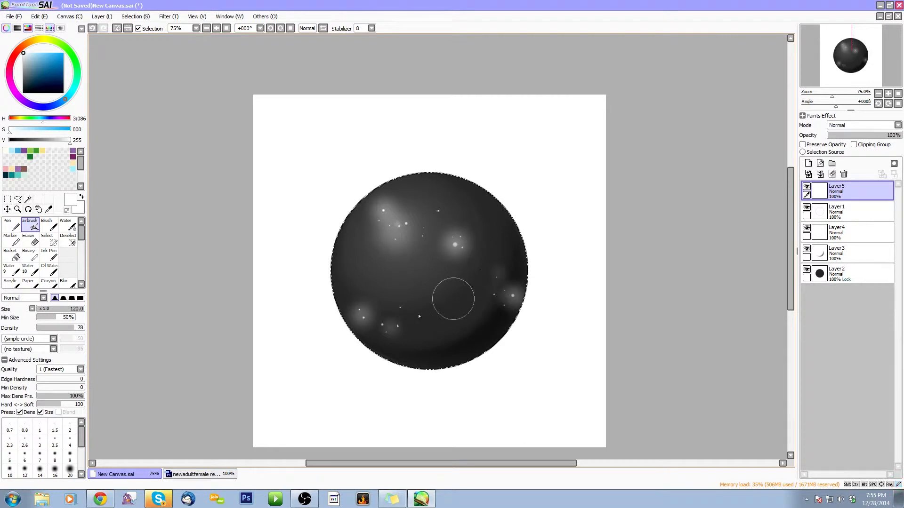
{"action": "left_click", "coordinate": [437, 211]}
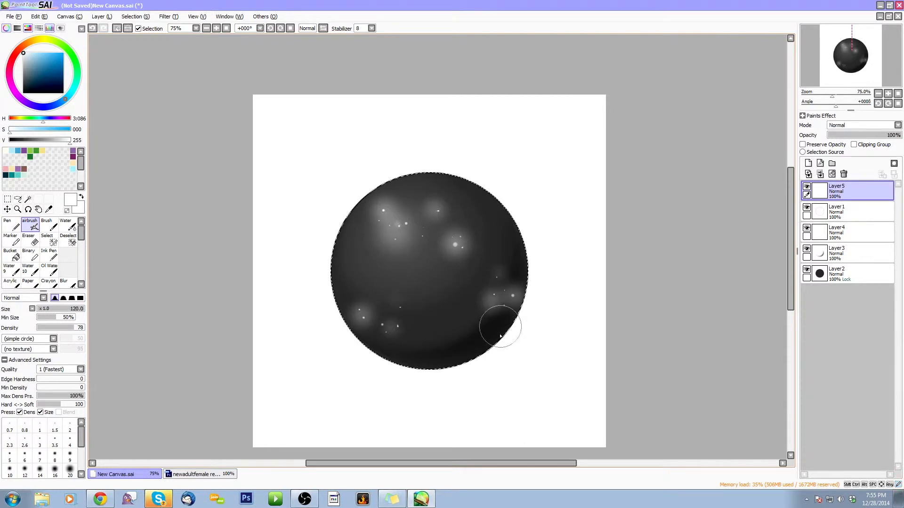
{"action": "key", "text": "ctrl+z"}
{"action": "key", "text": "ctrl+z"}
{"action": "key", "text": "ctrl+z"}
{"action": "key", "text": "ctrl+z"}
{"action": "key", "text": "ctrl+z"}
{"action": "key", "text": "ctrl+z"}
{"action": "key", "text": "ctrl+z"}
{"action": "key", "text": "ctrl+z"}
{"action": "key", "text": "ctrl+z"}
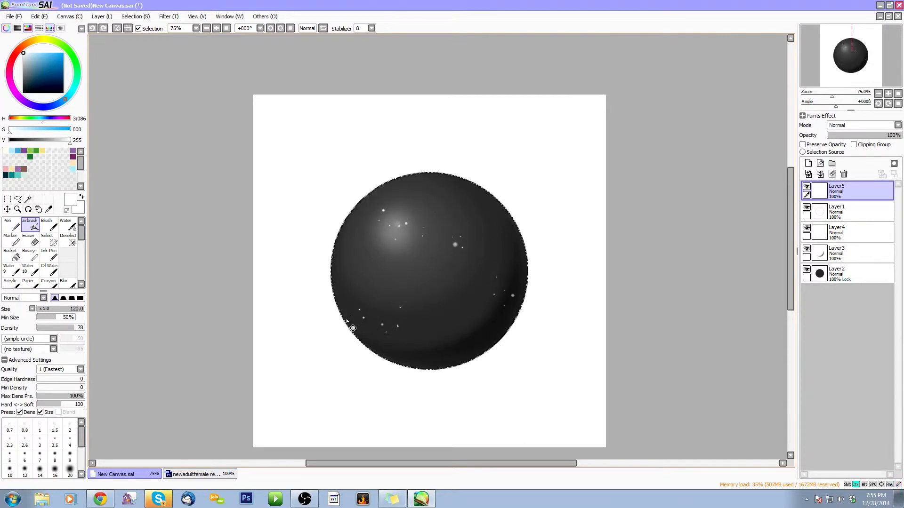
Airbrush fainter glows around the dot clusters at density 39, using sizes 160 and 120
{"action": "left_click", "coordinate": [56, 328]}
{"action": "key", "text": "]"}
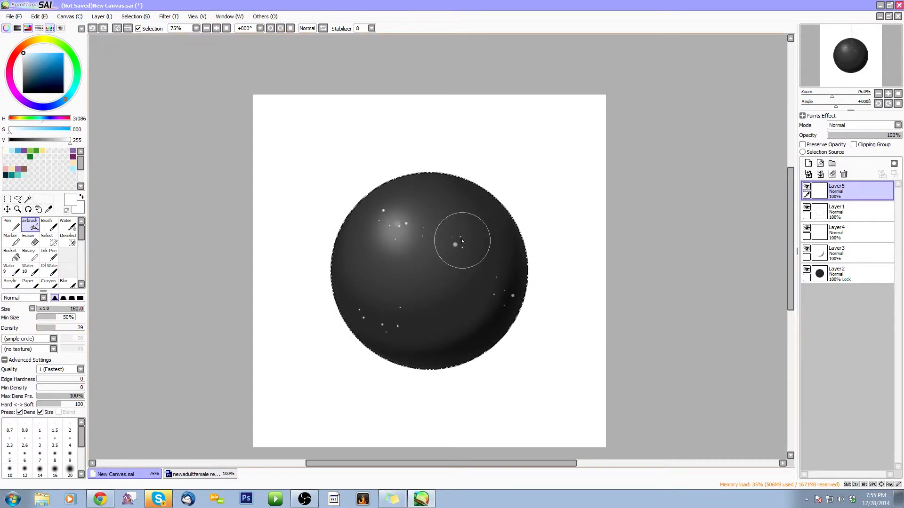
{"action": "left_click", "coordinate": [459, 242]}
{"action": "left_click", "coordinate": [504, 294]}
{"action": "key", "text": "bracketleft"}
{"action": "left_click", "coordinate": [402, 310]}
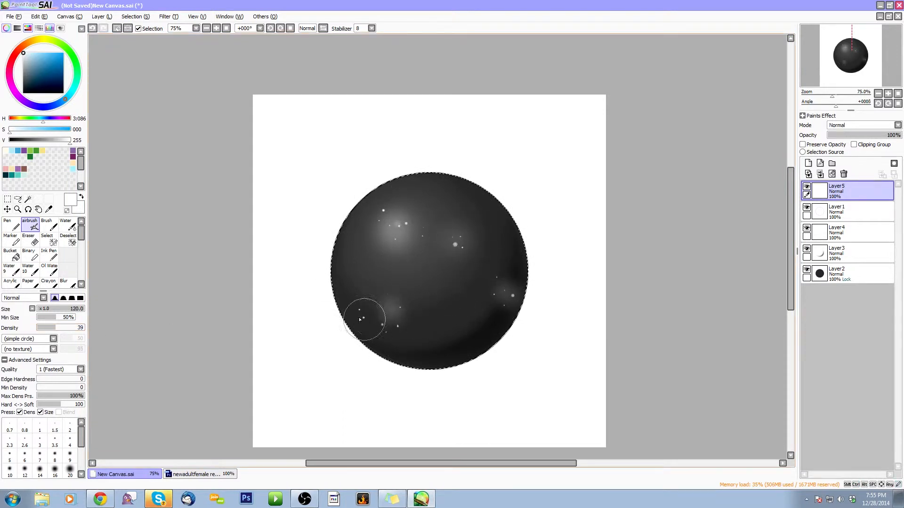
Clear the circle selection and lower Layer5's opacity to 43%
{"action": "key", "text": "ctrl+d"}
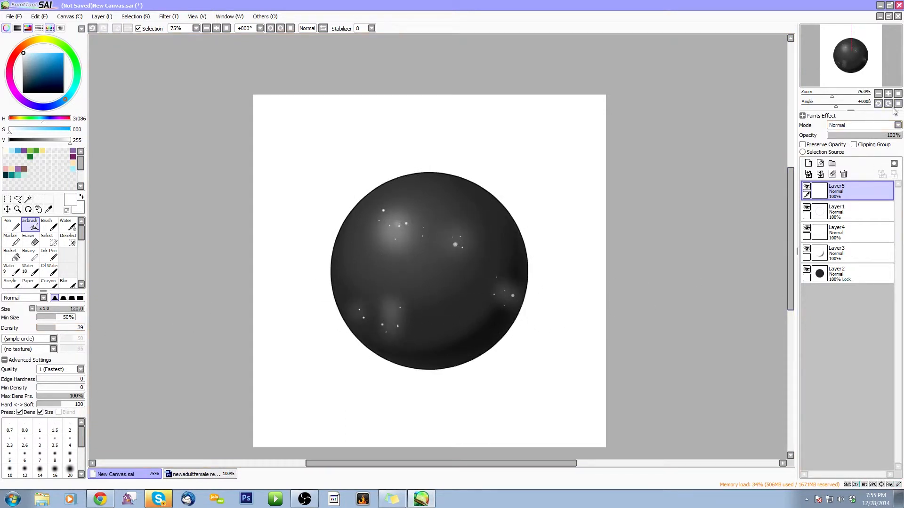
{"action": "left_click", "coordinate": [879, 94]}
{"action": "left_click_drag", "start_coordinate": [879, 136], "coordinate": [859, 137]}
{"action": "left_click", "coordinate": [888, 94]}
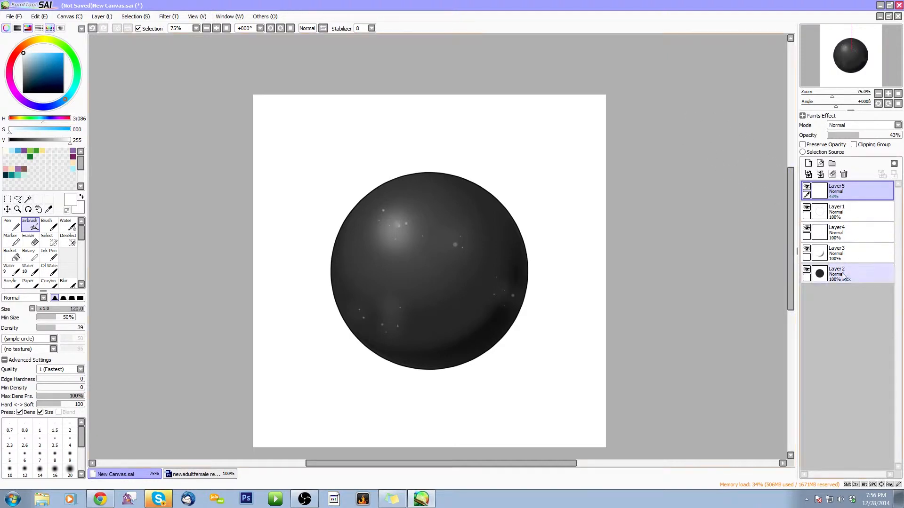
Add a new layer above Layer2 and sample the sphere's dark grey for the Airbrush at size 70
{"action": "left_click", "coordinate": [858, 267]}
{"action": "left_click", "coordinate": [808, 163]}
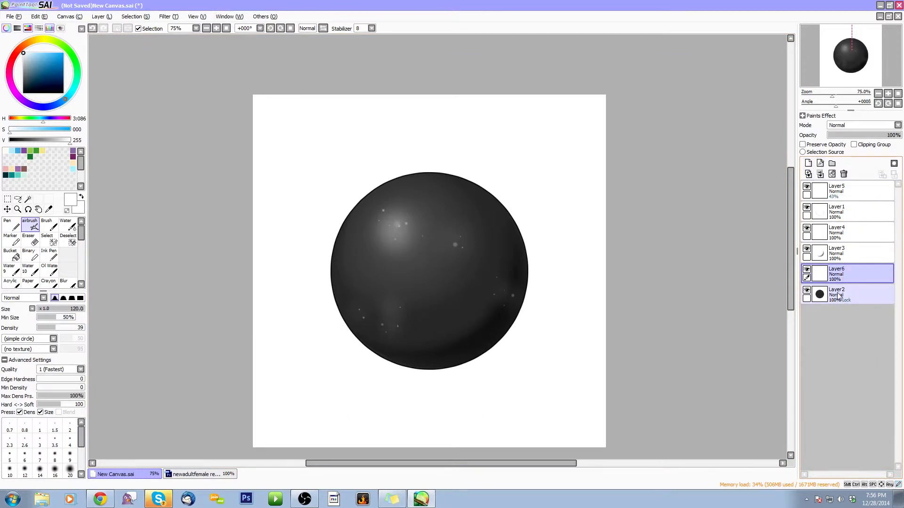
{"action": "left_click_drag", "start_coordinate": [30, 80], "coordinate": [22, 91]}
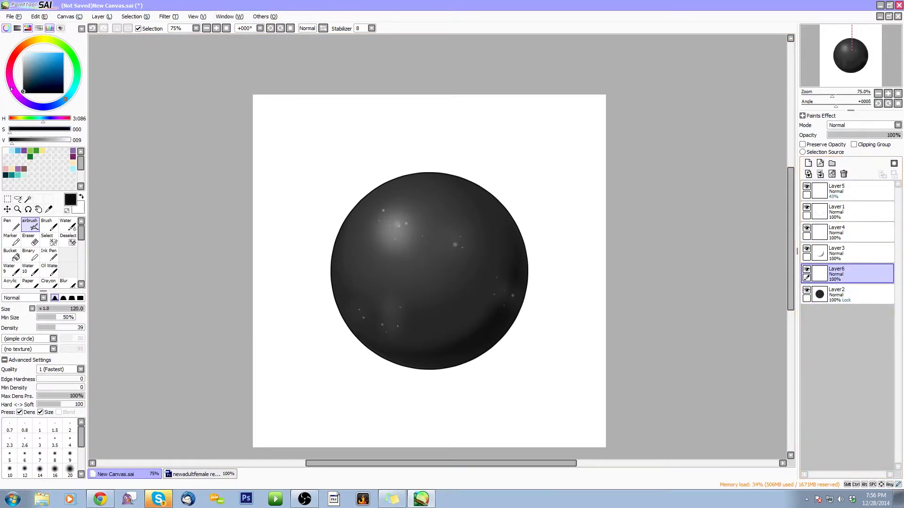
{"action": "key", "text": "alt"}
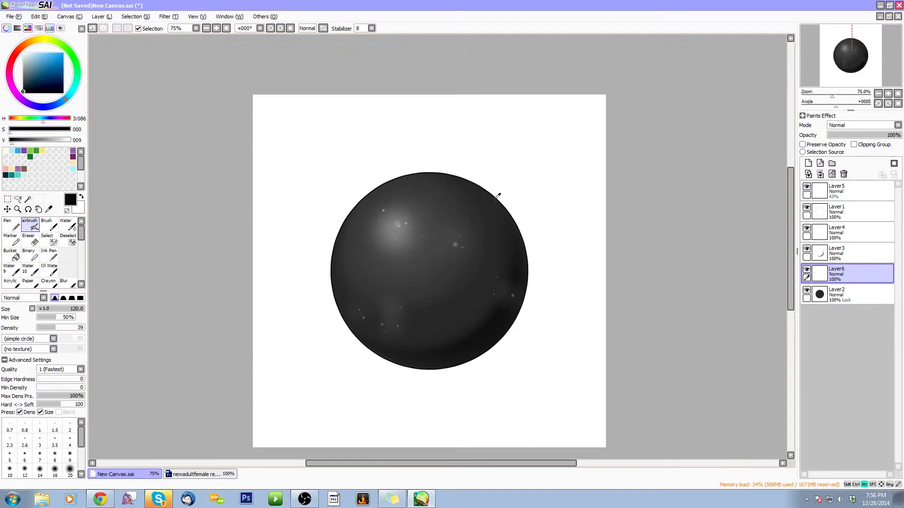
{"action": "left_click", "coordinate": [504, 240], "text": "alt"}
{"action": "key", "text": "bracketleft"}
{"action": "key", "text": "bracketleft"}
{"action": "key", "text": "bracketleft"}
{"action": "key", "text": "bracketleft"}
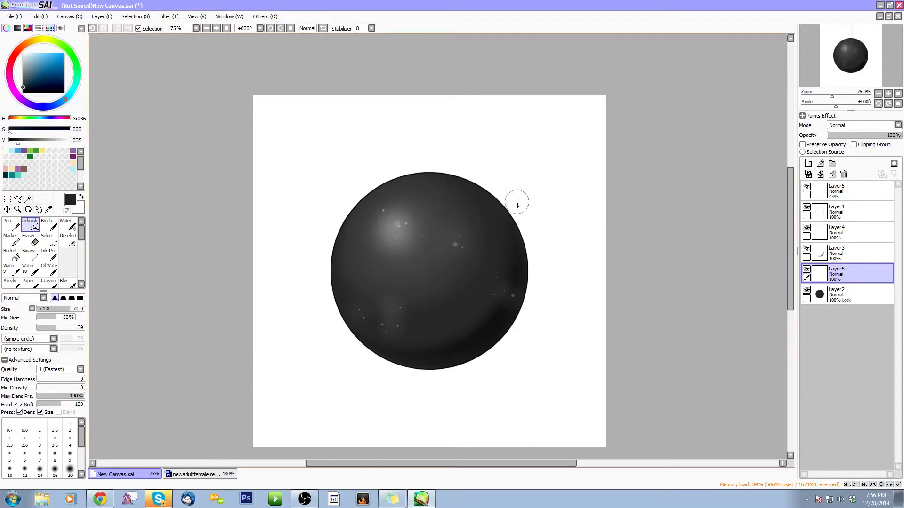
Airbrush small soft dark orbs of varying sizes outside the sphere at its upper right and upper left
{"action": "left_click_drag", "start_coordinate": [521, 204], "coordinate": [536, 212]}
{"action": "key", "text": "bracketleft"}
{"action": "key", "text": "bracketleft"}
{"action": "key", "text": "bracketleft"}
{"action": "key", "text": "bracketleft"}
{"action": "key", "text": "bracketleft"}
{"action": "key", "text": "bracketleft"}
{"action": "key", "text": "bracketright"}
{"action": "left_click_drag", "start_coordinate": [315, 210], "coordinate": [319, 211]}
{"action": "left_click", "coordinate": [335, 216]}
Airbrush a cluster of soft dark orbs outside the sphere's lower left and merge Layer6 down into Layer2
{"action": "key", "text": "bracketright"}
{"action": "key", "text": "bracketright"}
{"action": "key", "text": "bracketright"}
{"action": "left_click_drag", "start_coordinate": [332, 333], "coordinate": [333, 335]}
{"action": "key", "text": "bracketleft"}
{"action": "key", "text": "bracketleft"}
{"action": "left_click", "coordinate": [321, 318]}
{"action": "left_click", "coordinate": [344, 355]}
{"action": "left_click", "coordinate": [318, 350]}
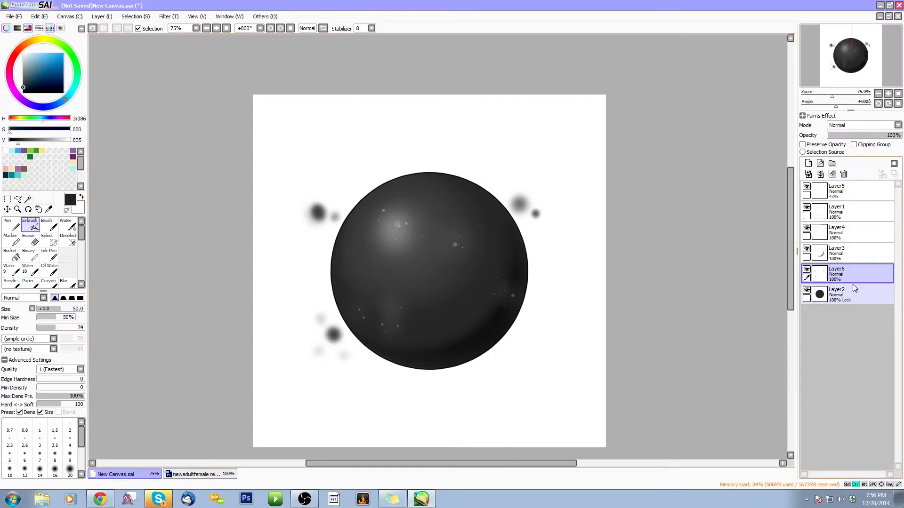
{"action": "key", "text": "ctrl+e"}
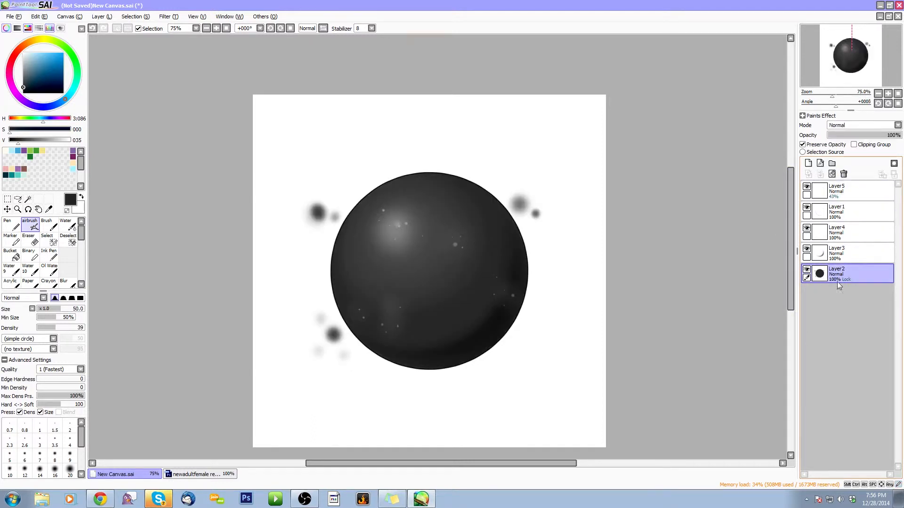
Add a new layer above Layer5 and place small white Ink Pen dots in the centres of the dark orbs
{"action": "left_click", "coordinate": [808, 162]}
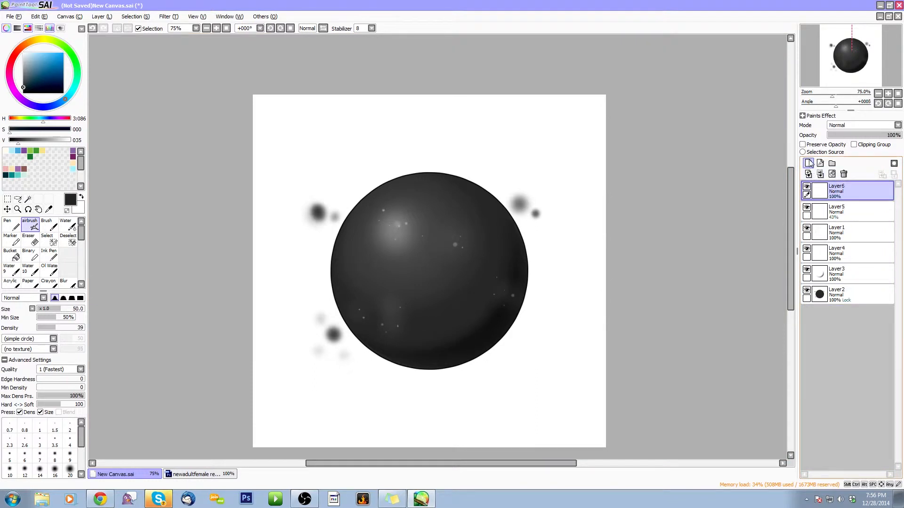
{"action": "left_click_drag", "start_coordinate": [24, 71], "coordinate": [10, 29]}
{"action": "key", "text": "n"}
{"action": "key", "text": "bracketleft"}
{"action": "left_click", "coordinate": [318, 212]}
{"action": "key", "text": "bracketleft"}
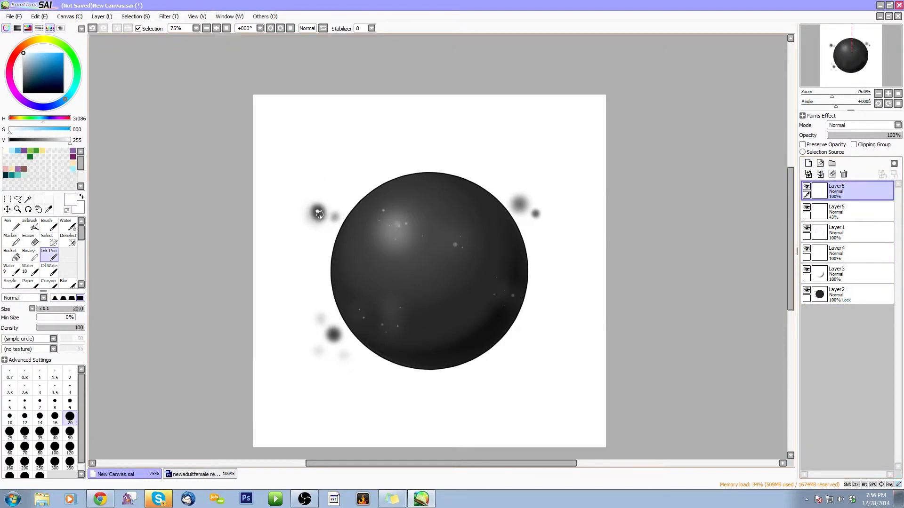
{"action": "left_click", "coordinate": [520, 203]}
{"action": "left_click", "coordinate": [534, 213]}
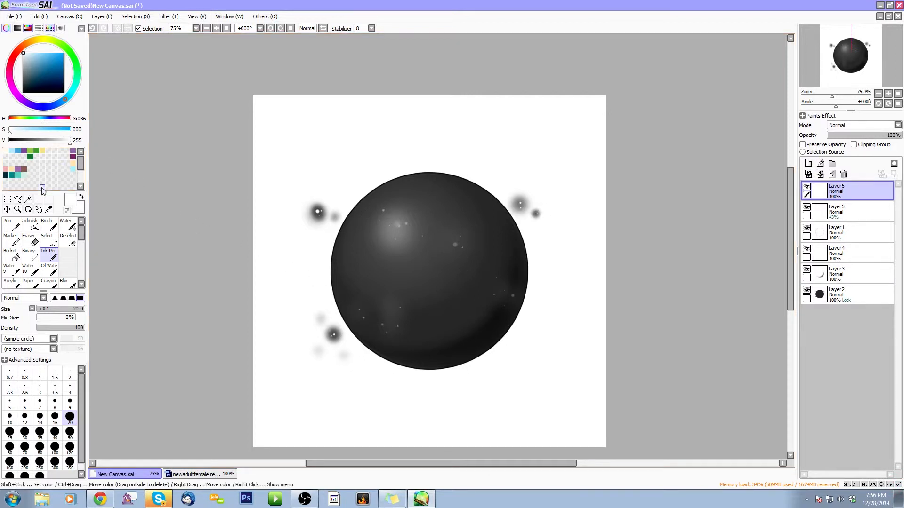
Airbrush a soft white glow at size 35 on the lower-left orb's dot and merge Layer6 down into Layer5
{"action": "left_click", "coordinate": [30, 225]}
{"action": "key", "text": "bracketleft"}
{"action": "key", "text": "bracketleft"}
{"action": "key", "text": "bracketleft"}
{"action": "left_click", "coordinate": [333, 335]}
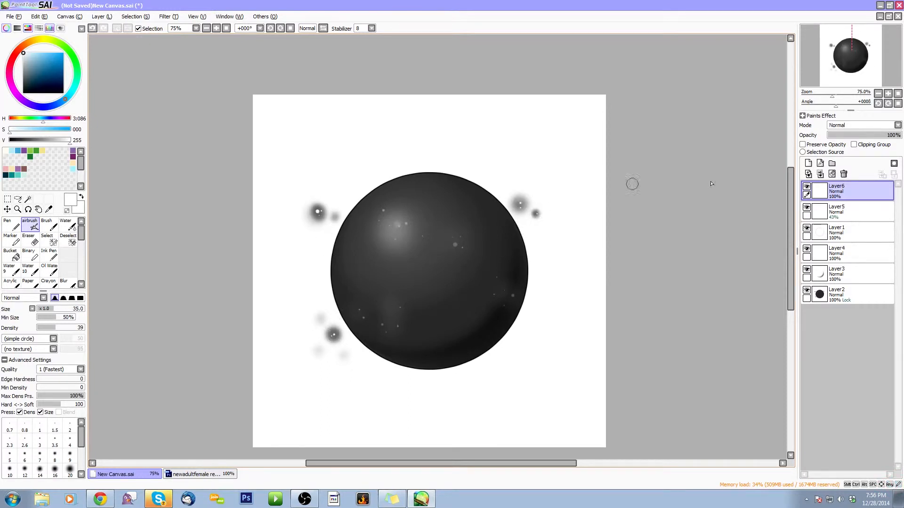
{"action": "key", "text": "ctrl+e"}
{"action": "left_click", "coordinate": [806, 187]}
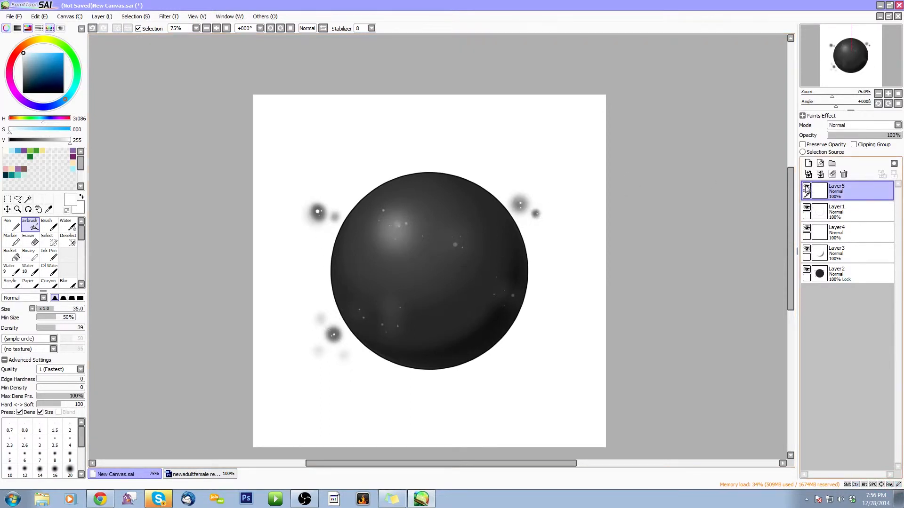
Toggle Layer5's visibility to compare the sphere and orbs with and without the white speckles
{"action": "double_click", "coordinate": [806, 188]}
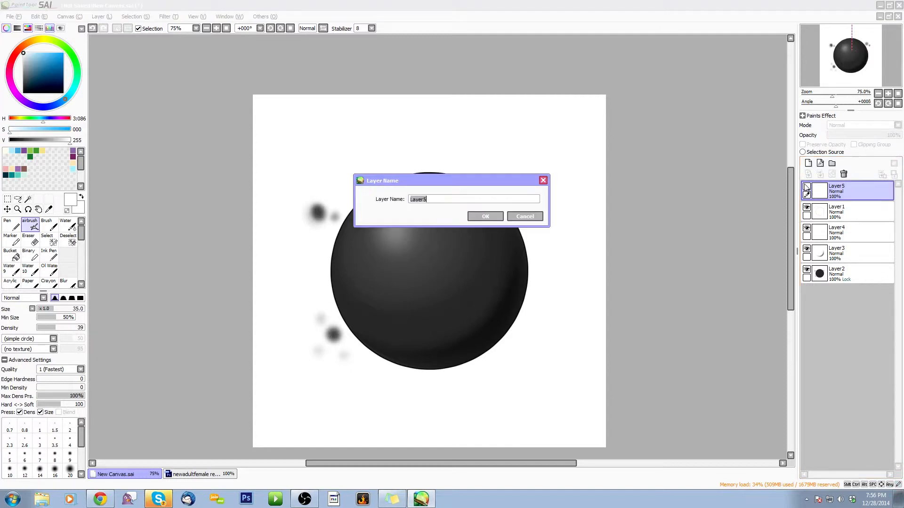
{"action": "left_click", "coordinate": [525, 217]}
{"action": "left_click", "coordinate": [806, 186]}
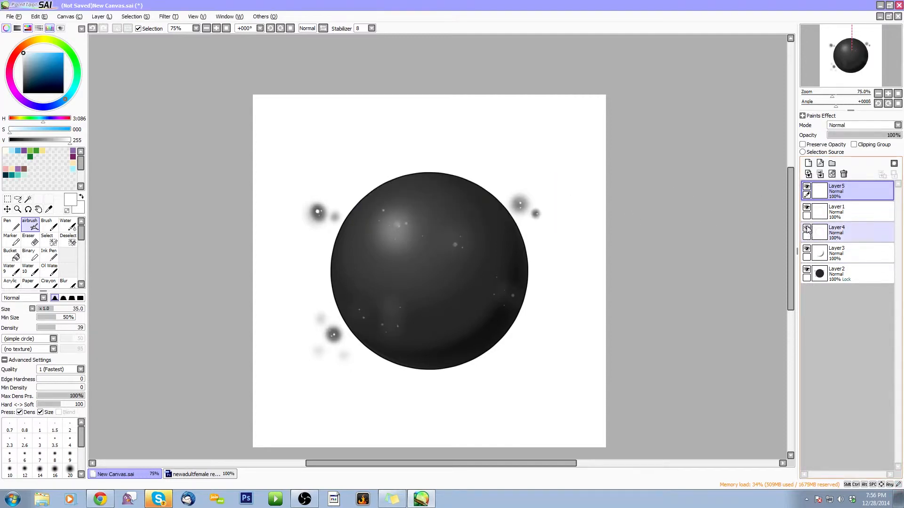
{"action": "left_click", "coordinate": [849, 230]}
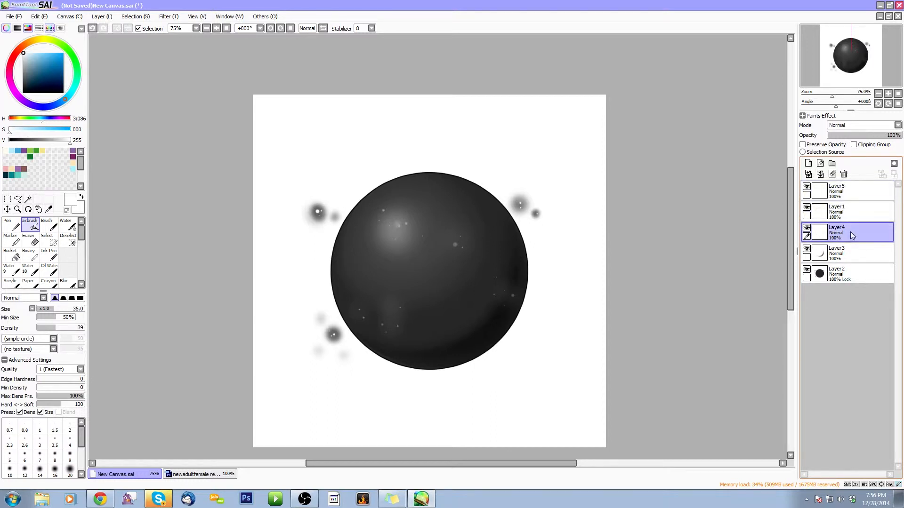
{"action": "left_click", "coordinate": [850, 272]}
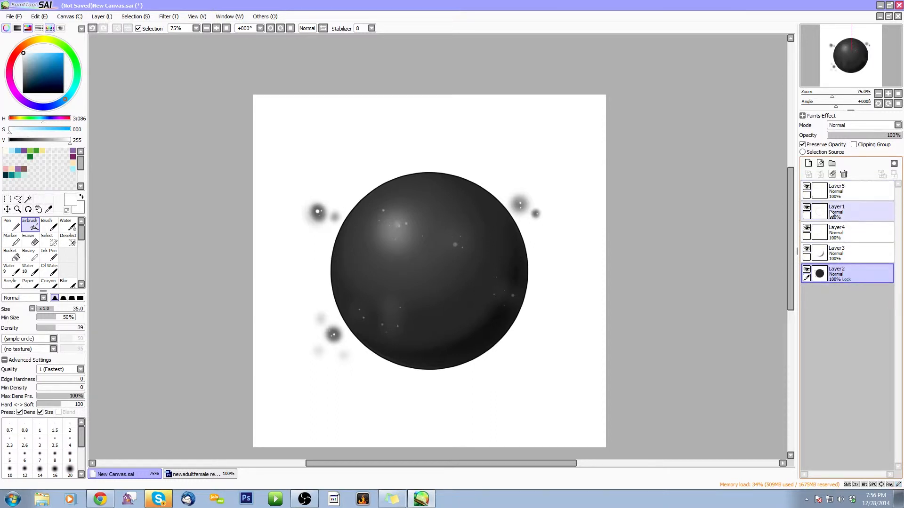
{"action": "left_click", "coordinate": [807, 187]}
{"action": "left_click", "coordinate": [807, 187]}
{"action": "left_click", "coordinate": [807, 187]}
{"action": "left_click", "coordinate": [807, 187]}
{"action": "left_click", "coordinate": [807, 187]}
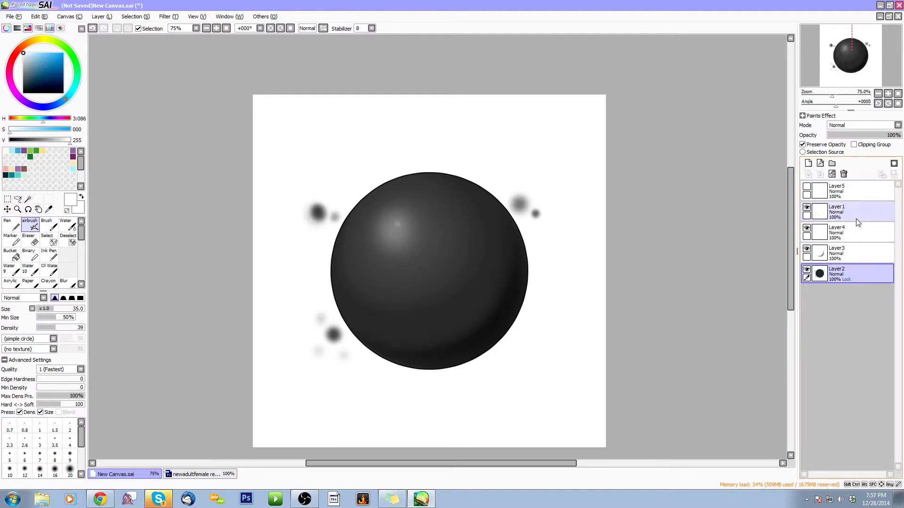
Switch Layer2, Layer3, Layer4 and Layer1 off and on in turn to examine what each contributes to the sphere
{"action": "left_click", "coordinate": [806, 270]}
{"action": "left_click", "coordinate": [807, 270]}
{"action": "left_click", "coordinate": [806, 271]}
{"action": "left_click", "coordinate": [806, 249]}
{"action": "left_click", "coordinate": [806, 249]}
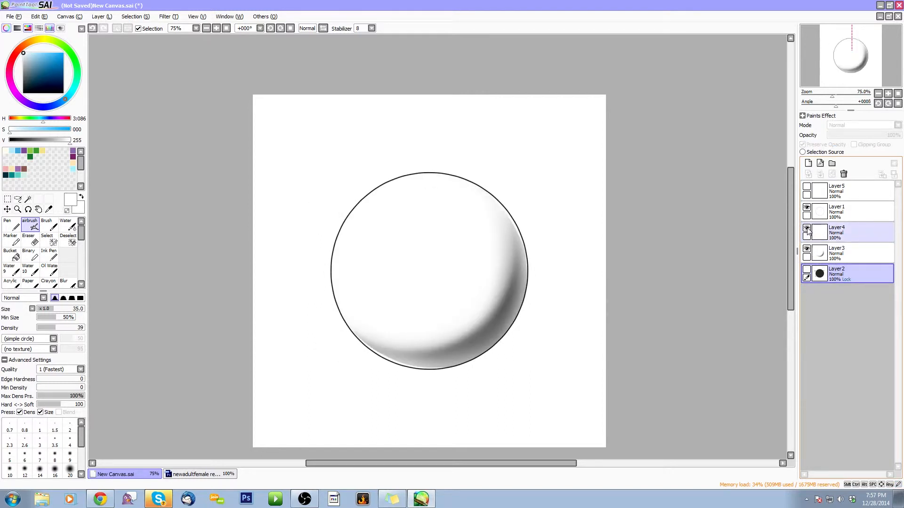
{"action": "left_click", "coordinate": [806, 270]}
{"action": "left_click", "coordinate": [807, 228]}
{"action": "left_click", "coordinate": [807, 229]}
{"action": "left_click", "coordinate": [806, 208]}
{"action": "left_click", "coordinate": [806, 208]}
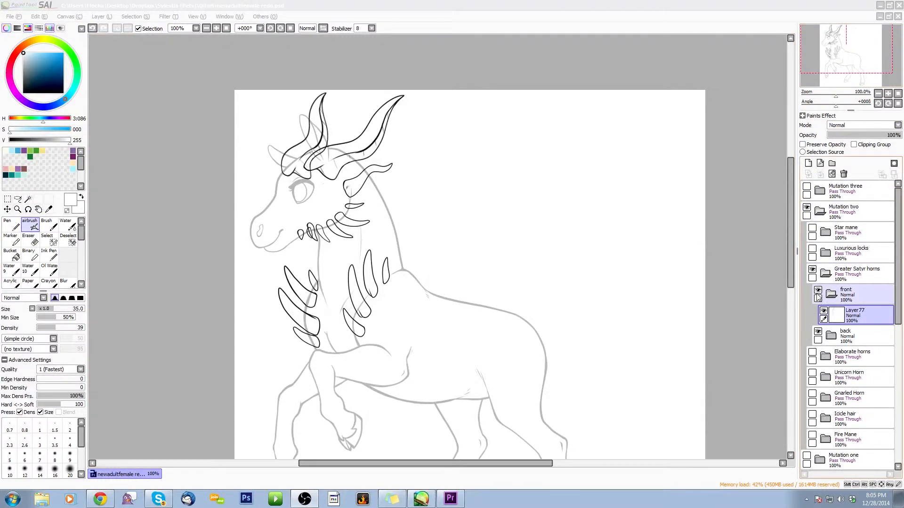
Hide the back folder of Greater Satyr horns and add a new layer beneath Layer77 in the front folder
{"action": "left_click", "coordinate": [817, 332]}
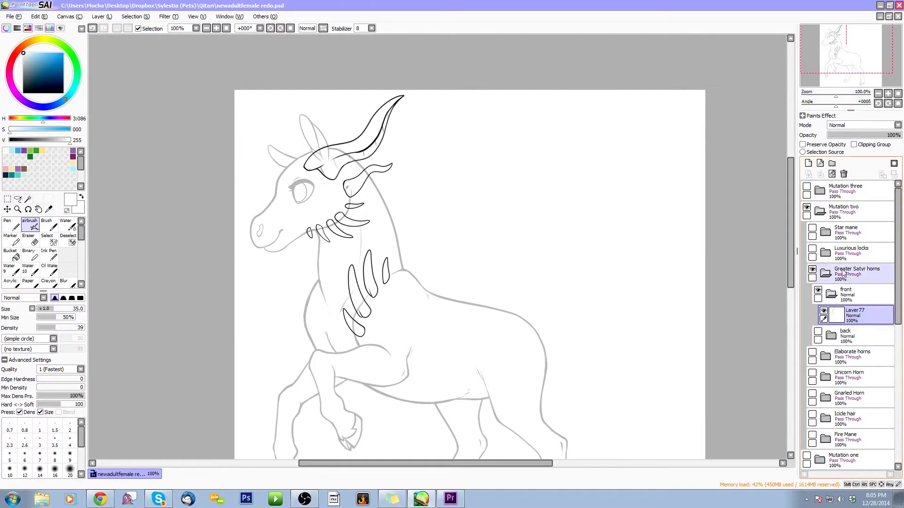
{"action": "left_click", "coordinate": [808, 163]}
{"action": "left_click_drag", "start_coordinate": [873, 320], "coordinate": [876, 345]}
Select the empty area around Layer77's line art with the Magic Wand in Transparency (Strict) mode and invert the selection
{"action": "left_click", "coordinate": [869, 312]}
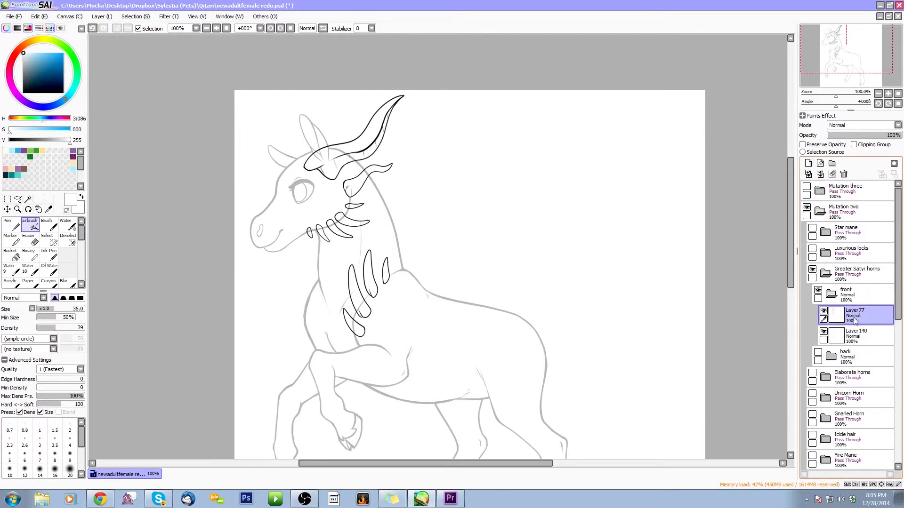
{"action": "left_click", "coordinate": [28, 199]}
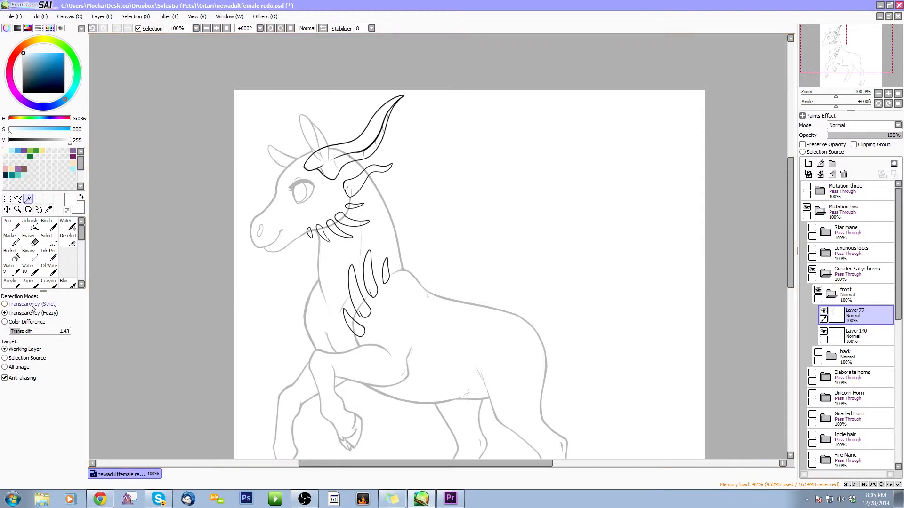
{"action": "left_click", "coordinate": [445, 237]}
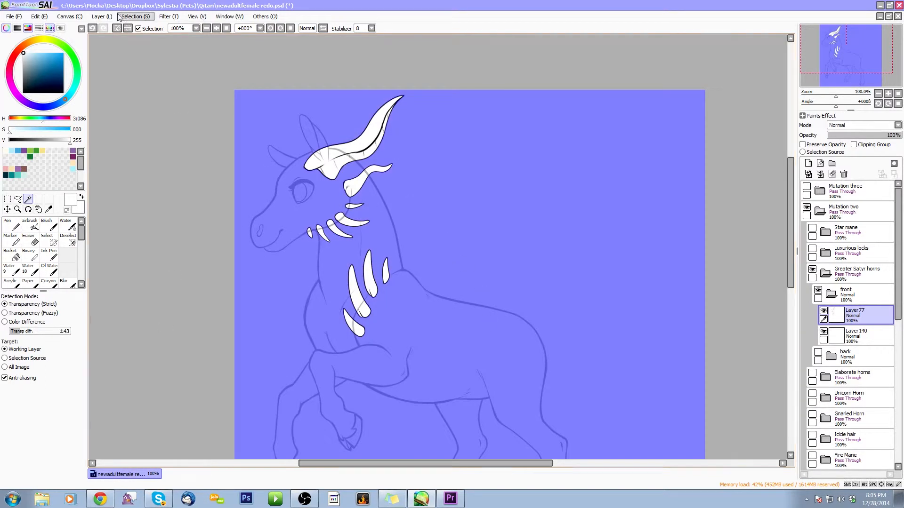
{"action": "left_click", "coordinate": [135, 17]}
{"action": "left_click", "coordinate": [142, 37]}
{"action": "left_click", "coordinate": [48, 314]}
Fill the selected horns and spikes with bright blue on the layer beneath the line art and deselect
{"action": "left_click_drag", "start_coordinate": [52, 77], "coordinate": [96, 31]}
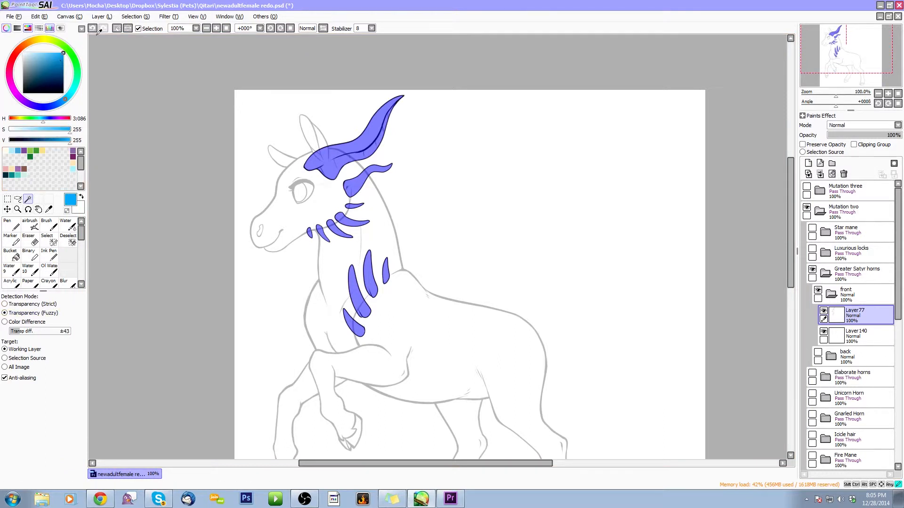
{"action": "left_click", "coordinate": [861, 340]}
{"action": "key", "text": "ctrl+f"}
{"action": "key", "text": "ctrl+d"}
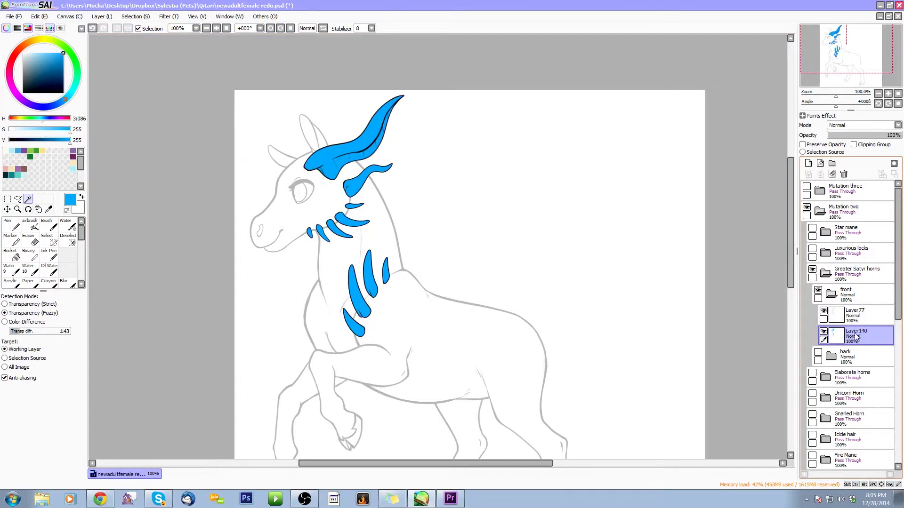
Load the blue fill's shape as a selection, add a new layer above it and pick black
{"action": "left_click", "coordinate": [838, 339], "text": "ctrl"}
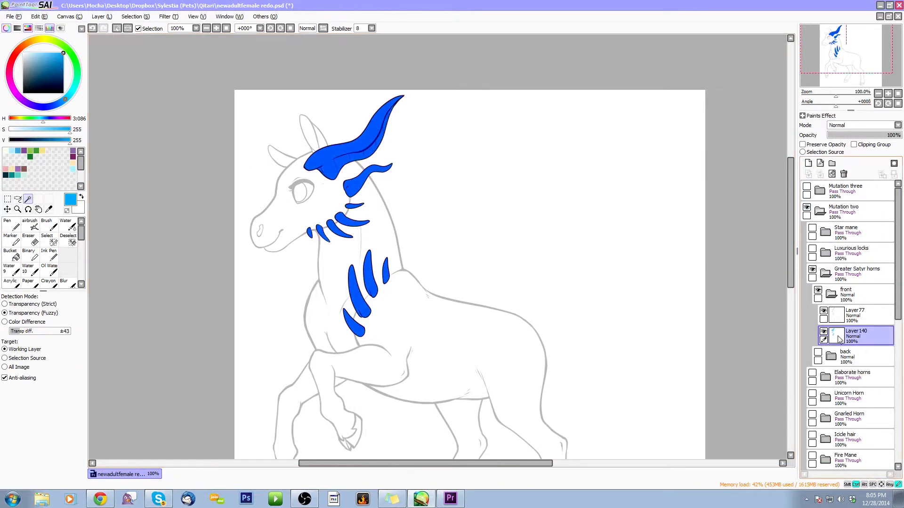
{"action": "left_click", "coordinate": [808, 163]}
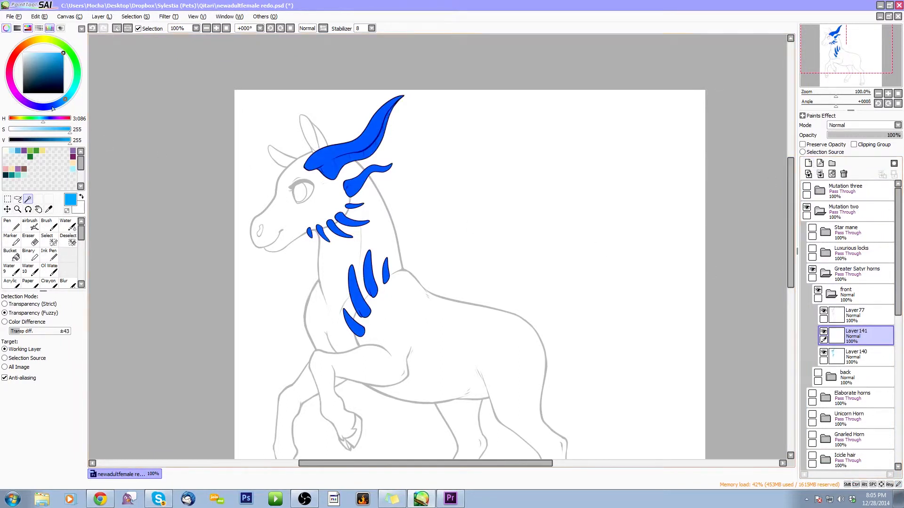
{"action": "left_click", "coordinate": [23, 92]}
Airbrush soft black shading at size 200 across the horns and spikes and set that layer's opacity to 38%
{"action": "left_click", "coordinate": [32, 226]}
{"action": "key", "text": "bracketright"}
{"action": "key", "text": "bracketright"}
{"action": "key", "text": "bracketright"}
{"action": "key", "text": "bracketright"}
{"action": "key", "text": "bracketright"}
{"action": "key", "text": "bracketright"}
{"action": "key", "text": "bracketright"}
{"action": "mouse_move", "coordinate": [414, 37]}
{"action": "left_mouse_down"}
{"action": "mouse_move", "coordinate": [399, 84]}
{"action": "mouse_move", "coordinate": [303, 264]}
{"action": "mouse_move", "coordinate": [386, 310]}
{"action": "mouse_move", "coordinate": [449, 242]}
{"action": "left_mouse_up"}
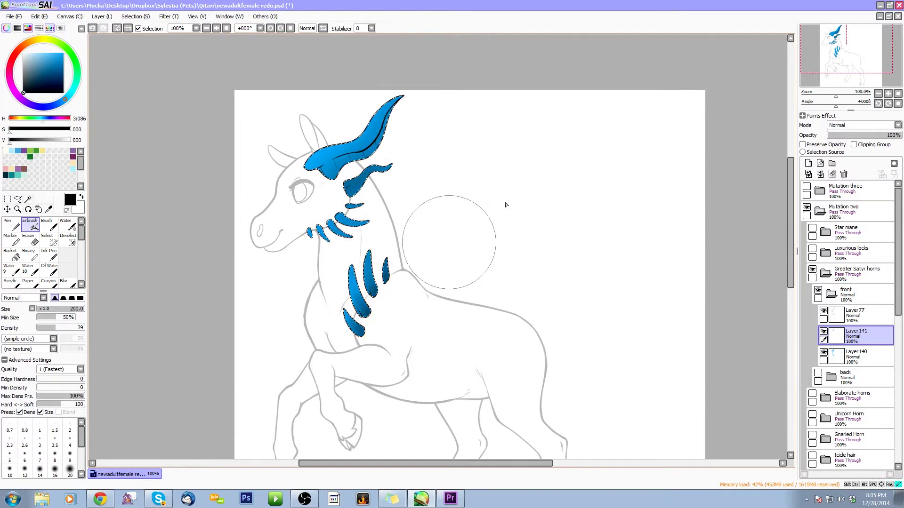
{"action": "left_click", "coordinate": [855, 135]}
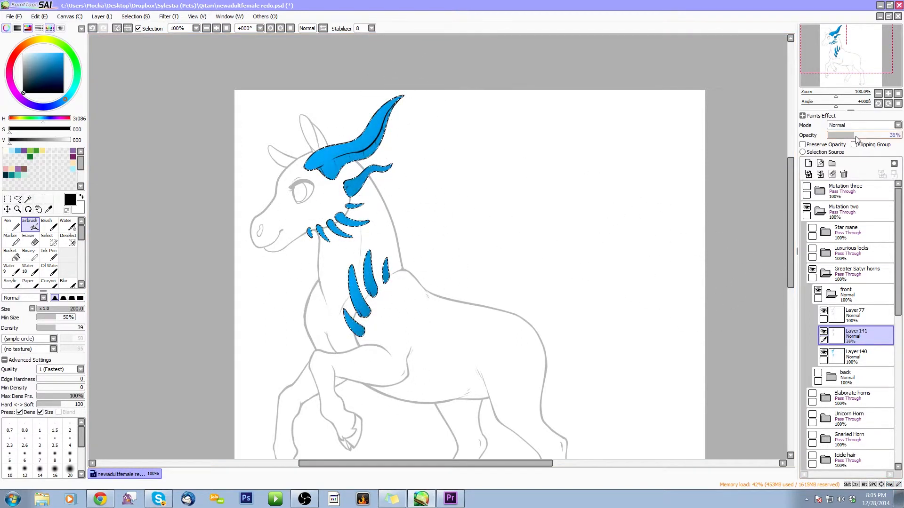
Add another layer above the airbrushed shading, switch to the Ink Pen and set the layer's opacity to 36%
{"action": "left_click", "coordinate": [808, 163]}
{"action": "left_click", "coordinate": [888, 93]}
{"action": "left_click_drag", "start_coordinate": [875, 71], "coordinate": [868, 64]}
{"action": "key", "text": "n"}
{"action": "left_click_drag", "start_coordinate": [859, 136], "coordinate": [857, 137]}
{"action": "left_click_drag", "start_coordinate": [567, 219], "coordinate": [607, 259]}
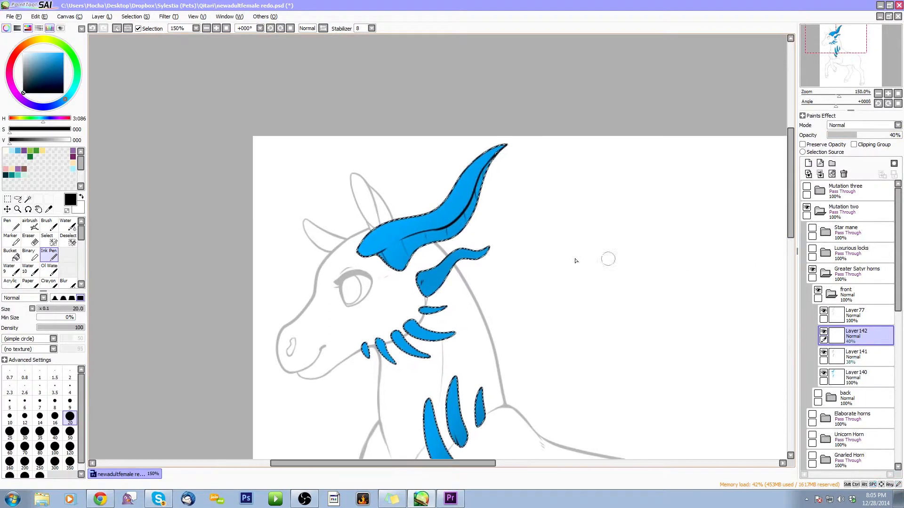
{"action": "left_click", "coordinate": [853, 135]}
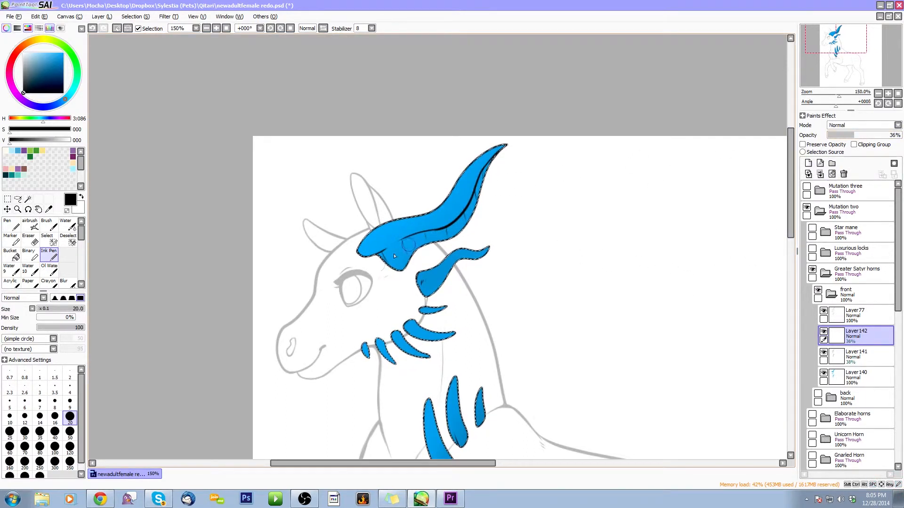
Set the stabilizer to S-5 and ink a hard-edged black shadow along the upper body of the large horn
{"action": "key", "text": "bracketright"}
{"action": "key", "text": "bracketright"}
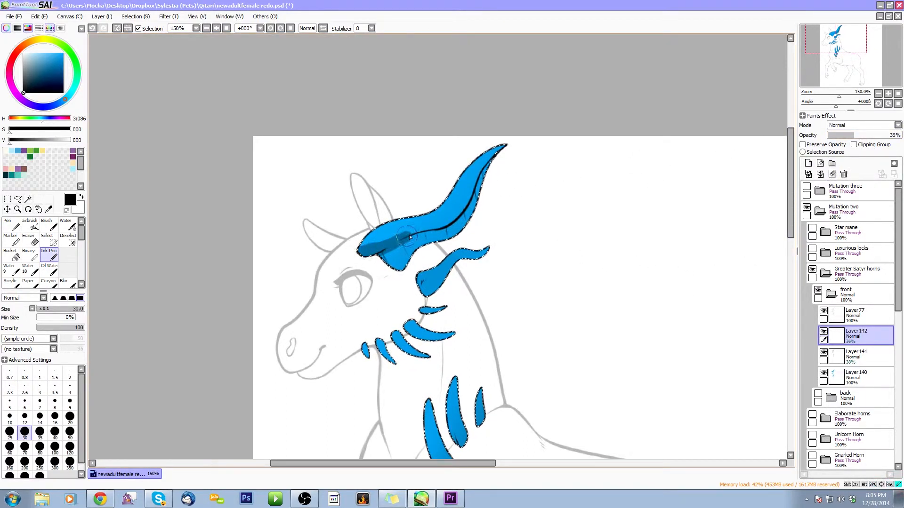
{"action": "left_click", "coordinate": [371, 28]}
{"action": "left_click", "coordinate": [361, 178]}
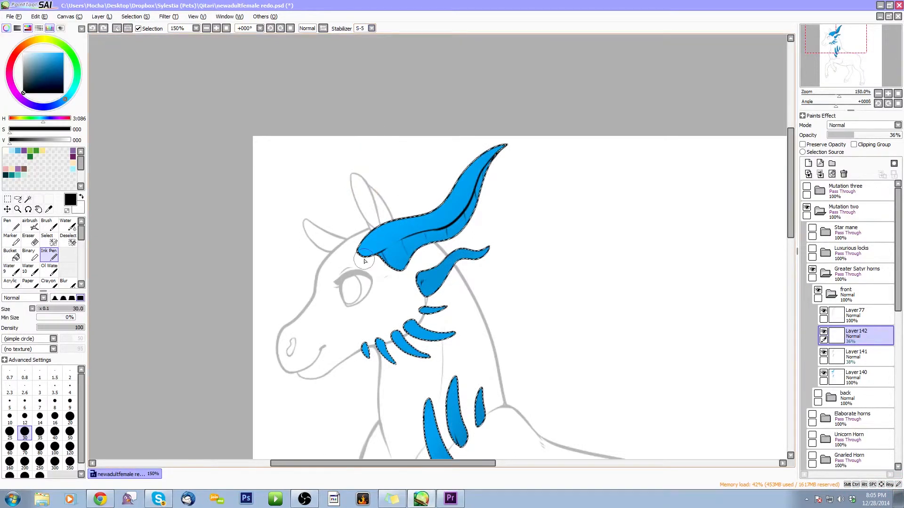
{"action": "mouse_move", "coordinate": [392, 247]}
{"action": "left_mouse_down"}
{"action": "mouse_move", "coordinate": [454, 222]}
{"action": "mouse_move", "coordinate": [500, 148]}
{"action": "mouse_move", "coordinate": [533, 132]}
{"action": "mouse_move", "coordinate": [482, 157]}
{"action": "mouse_move", "coordinate": [440, 229]}
{"action": "mouse_move", "coordinate": [386, 238]}
{"action": "mouse_move", "coordinate": [366, 254]}
{"action": "mouse_move", "coordinate": [366, 231]}
{"action": "mouse_move", "coordinate": [360, 250]}
{"action": "mouse_move", "coordinate": [369, 227]}
{"action": "left_mouse_up"}
{"action": "key", "text": "bracketleft"}
{"action": "key", "text": "bracketleft"}
{"action": "key", "text": "bracketright"}
{"action": "key", "text": "bracketright"}
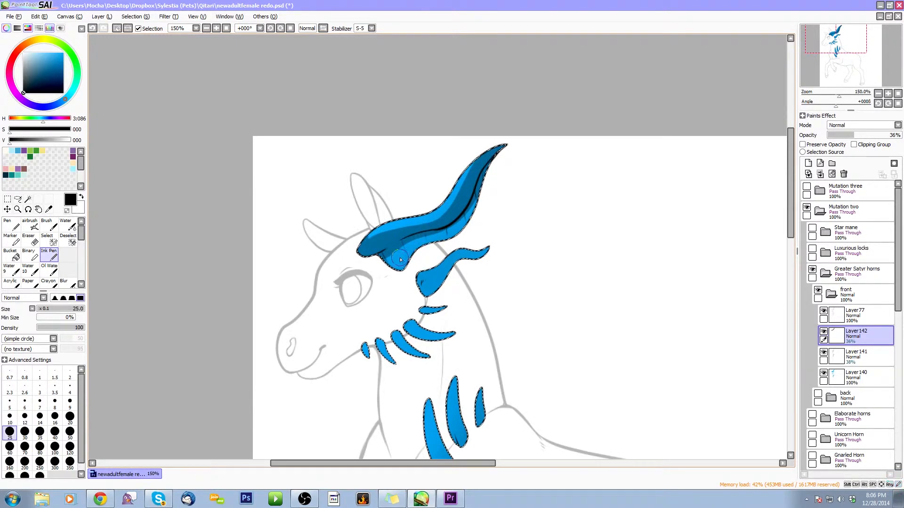
Shade the large horn's base lobe and ridged underside with short Ink Pen strokes at size 20
{"action": "key", "text": "bracketright"}
{"action": "key", "text": "bracketright"}
{"action": "key", "text": "bracketleft"}
{"action": "key", "text": "bracketleft"}
{"action": "key", "text": "bracketleft"}
{"action": "key", "text": "bracketleft"}
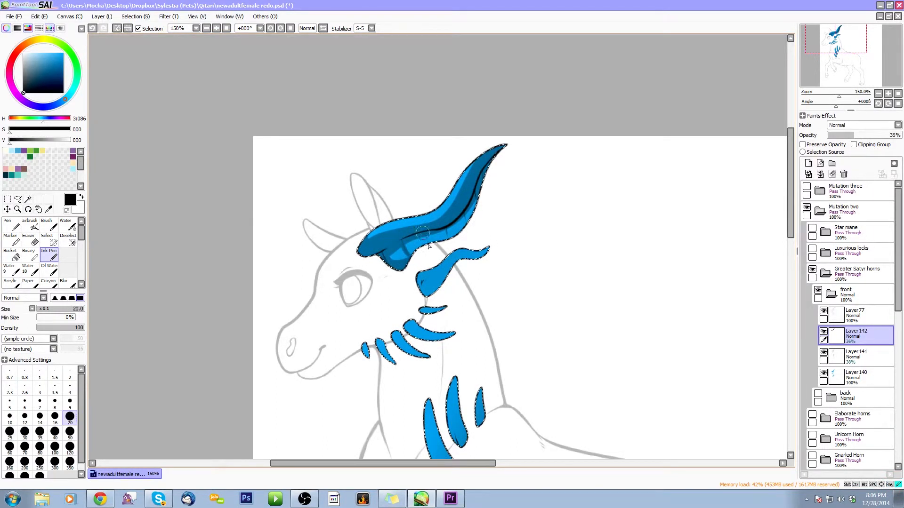
{"action": "left_click_drag", "start_coordinate": [464, 211], "coordinate": [469, 223]}
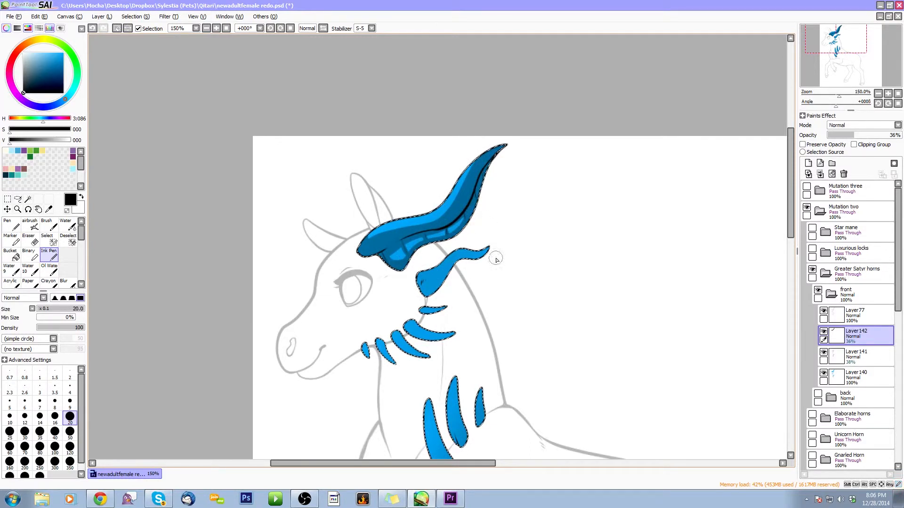
{"action": "key", "text": "ctrl+z"}
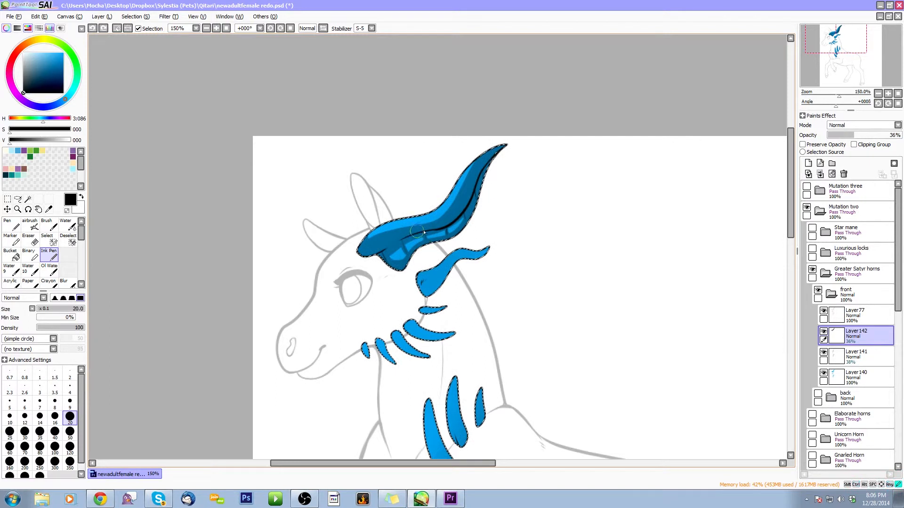
{"action": "mouse_move", "coordinate": [448, 226]}
{"action": "left_mouse_down"}
{"action": "mouse_move", "coordinate": [480, 196]}
{"action": "mouse_move", "coordinate": [472, 226]}
{"action": "mouse_move", "coordinate": [425, 231]}
{"action": "mouse_move", "coordinate": [469, 219]}
{"action": "left_mouse_up"}
{"action": "key", "text": "ctrl+z"}
Ink the shadow on the small lower horn, reduce the brush size to 16 and shade the jaw spikes
{"action": "key", "text": "bracketright"}
{"action": "key", "text": "bracketright"}
{"action": "mouse_move", "coordinate": [416, 284]}
{"action": "left_mouse_down"}
{"action": "mouse_move", "coordinate": [435, 294]}
{"action": "mouse_move", "coordinate": [463, 259]}
{"action": "mouse_move", "coordinate": [481, 265]}
{"action": "mouse_move", "coordinate": [490, 249]}
{"action": "left_mouse_up"}
{"action": "key", "text": "bracketleft"}
{"action": "key", "text": "bracketleft"}
{"action": "key", "text": "bracketleft"}
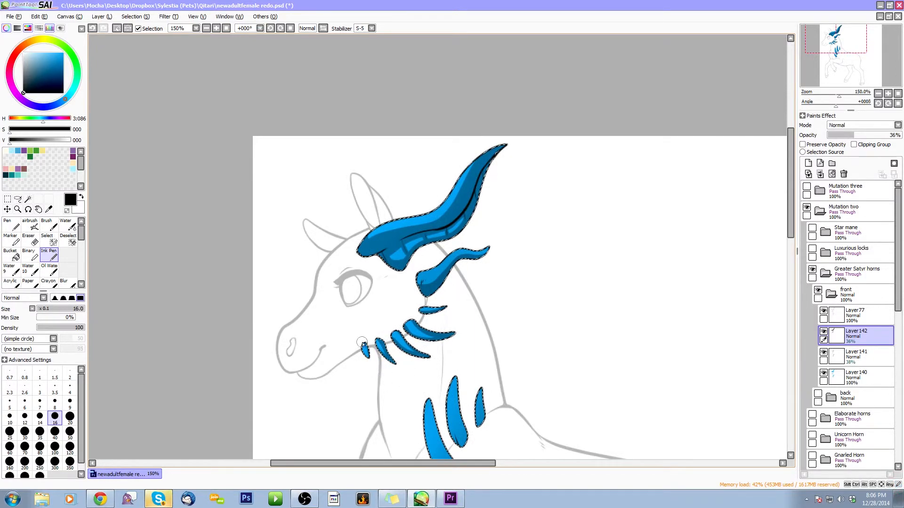
Shade the three upper neck spikes with the Ink Pen at sizes 16 and 12
{"action": "left_click_drag", "start_coordinate": [402, 399], "coordinate": [372, 283]}
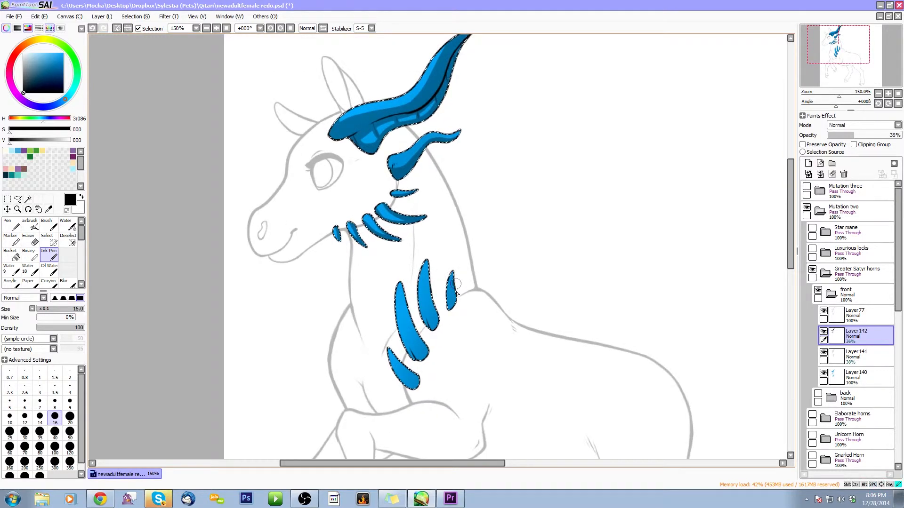
{"action": "mouse_move", "coordinate": [449, 312]}
{"action": "left_mouse_down"}
{"action": "mouse_move", "coordinate": [456, 277]}
{"action": "mouse_move", "coordinate": [448, 252]}
{"action": "mouse_move", "coordinate": [420, 264]}
{"action": "mouse_move", "coordinate": [426, 257]}
{"action": "mouse_move", "coordinate": [438, 330]}
{"action": "left_mouse_up"}
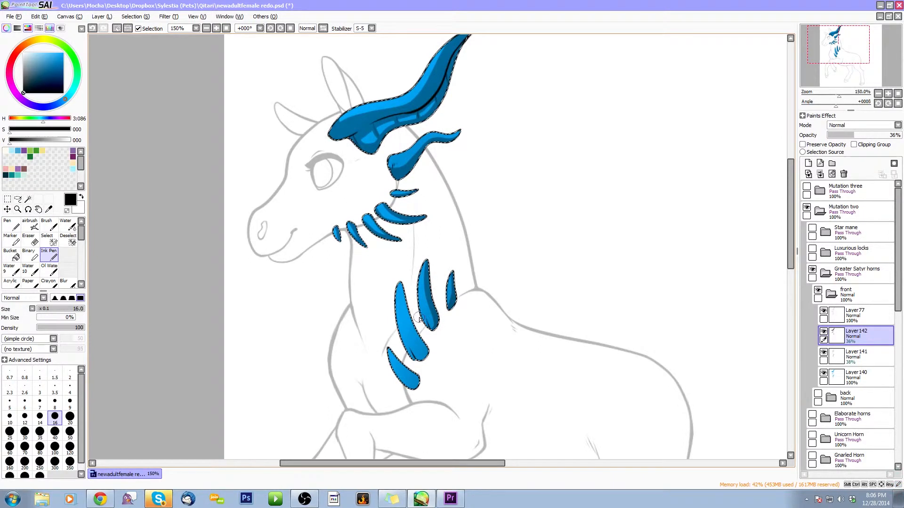
{"action": "key", "text": "bracketleft"}
{"action": "key", "text": "bracketleft"}
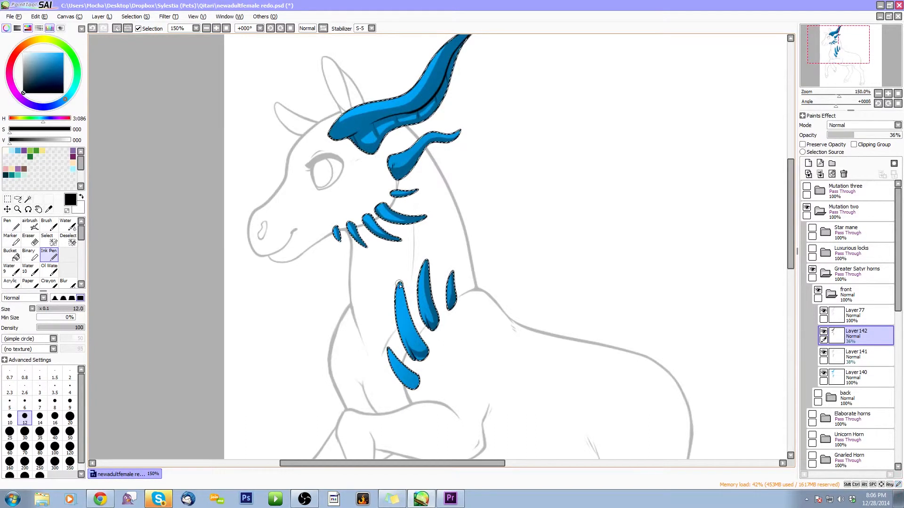
{"action": "key", "text": "bracketright"}
{"action": "key", "text": "bracketright"}
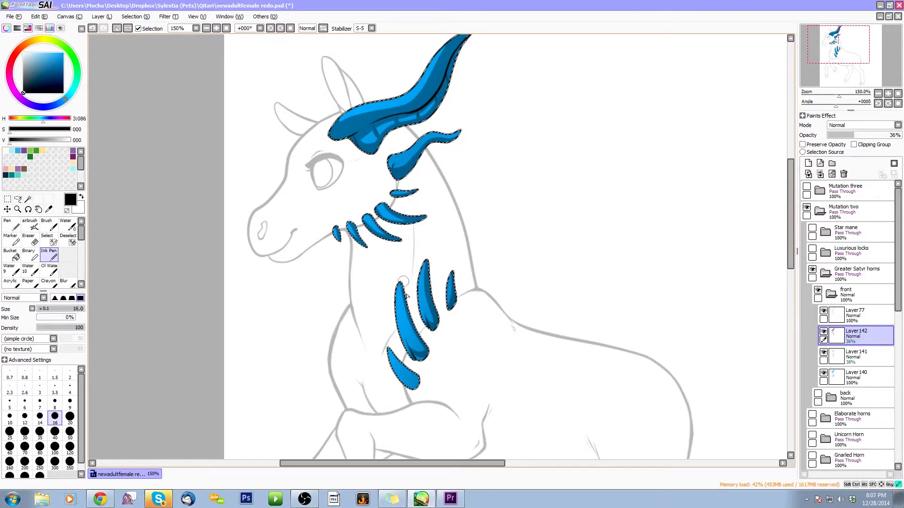
Shade the lowest neck spike and extend the shadows on the two long neck spikes at size 16
{"action": "mouse_move", "coordinate": [410, 357]}
{"action": "left_mouse_down"}
{"action": "mouse_move", "coordinate": [422, 338]}
{"action": "mouse_move", "coordinate": [387, 344]}
{"action": "left_mouse_up"}
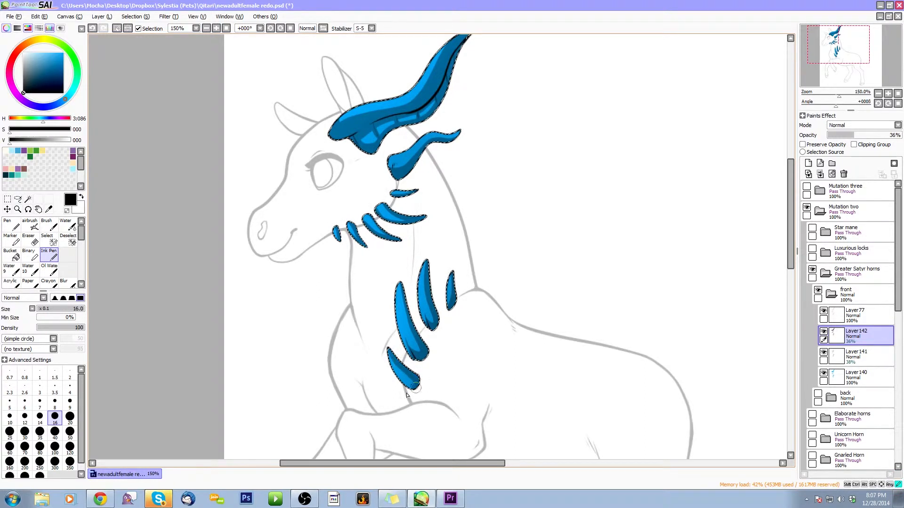
{"action": "mouse_move", "coordinate": [399, 380]}
{"action": "left_mouse_down"}
{"action": "mouse_move", "coordinate": [415, 355]}
{"action": "mouse_move", "coordinate": [399, 345]}
{"action": "mouse_move", "coordinate": [414, 357]}
{"action": "left_mouse_up"}
{"action": "mouse_move", "coordinate": [416, 356]}
{"action": "left_mouse_down"}
{"action": "mouse_move", "coordinate": [407, 339]}
{"action": "mouse_move", "coordinate": [431, 346]}
{"action": "mouse_move", "coordinate": [427, 314]}
{"action": "mouse_move", "coordinate": [395, 277]}
{"action": "mouse_move", "coordinate": [429, 344]}
{"action": "left_mouse_up"}
{"action": "left_click_drag", "start_coordinate": [401, 284], "coordinate": [407, 302]}
{"action": "left_click_drag", "start_coordinate": [419, 346], "coordinate": [415, 356]}
{"action": "left_click_drag", "start_coordinate": [424, 316], "coordinate": [437, 324]}
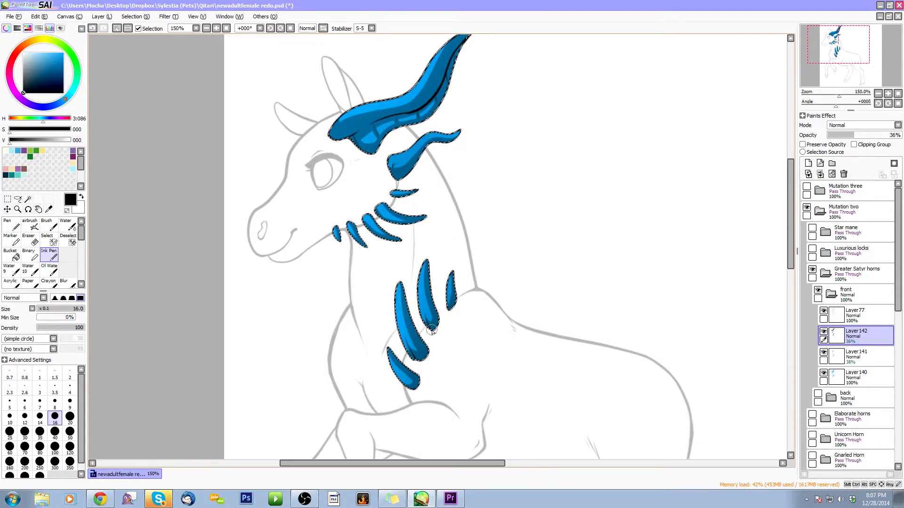
Try further shadow strokes on the large horn and set the Ink Pen shading layer's opacity to 26%
{"action": "key", "text": "space"}
{"action": "mouse_move", "coordinate": [330, 151]}
{"action": "left_mouse_down"}
{"action": "mouse_move", "coordinate": [336, 212]}
{"action": "mouse_move", "coordinate": [336, 189]}
{"action": "mouse_move", "coordinate": [342, 196]}
{"action": "mouse_move", "coordinate": [404, 179]}
{"action": "left_mouse_up"}
{"action": "key", "text": "ctrl+z"}
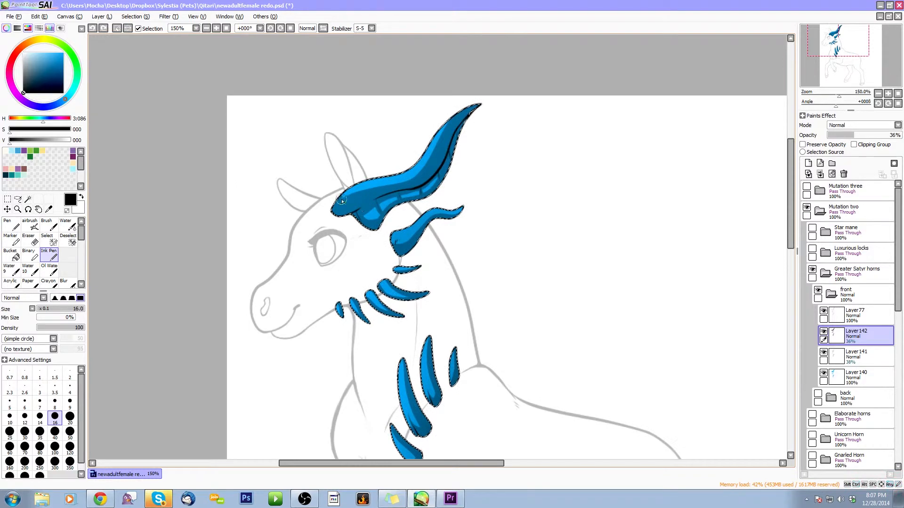
{"action": "key", "text": "ctrl+z"}
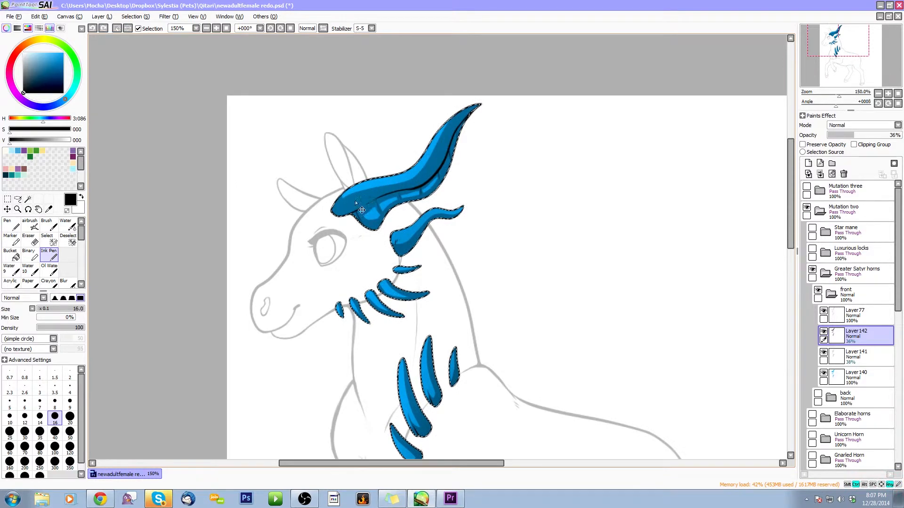
{"action": "left_click_drag", "start_coordinate": [419, 177], "coordinate": [494, 112]}
{"action": "left_click_drag", "start_coordinate": [854, 136], "coordinate": [846, 138]}
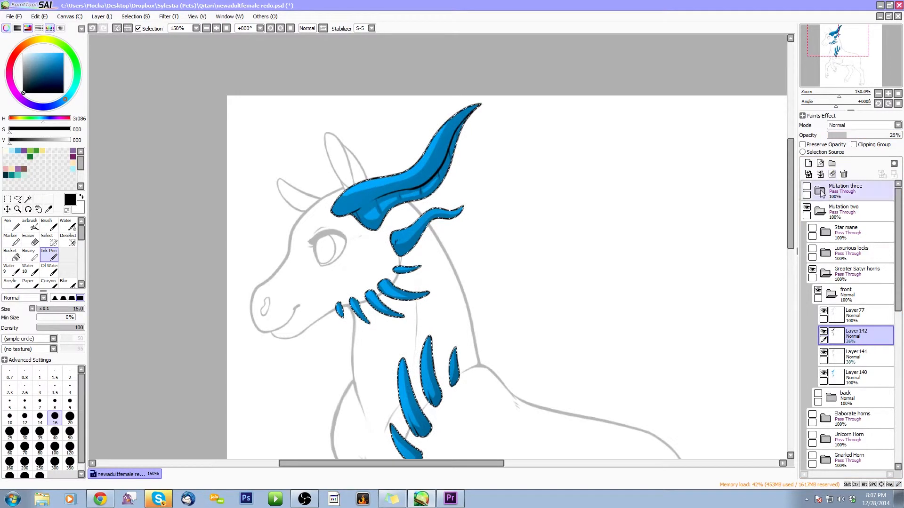
Add a new layer above the Ink Pen shading and shade the large horn with the Airbrush at size 25
{"action": "left_click", "coordinate": [808, 163]}
{"action": "left_click", "coordinate": [31, 225]}
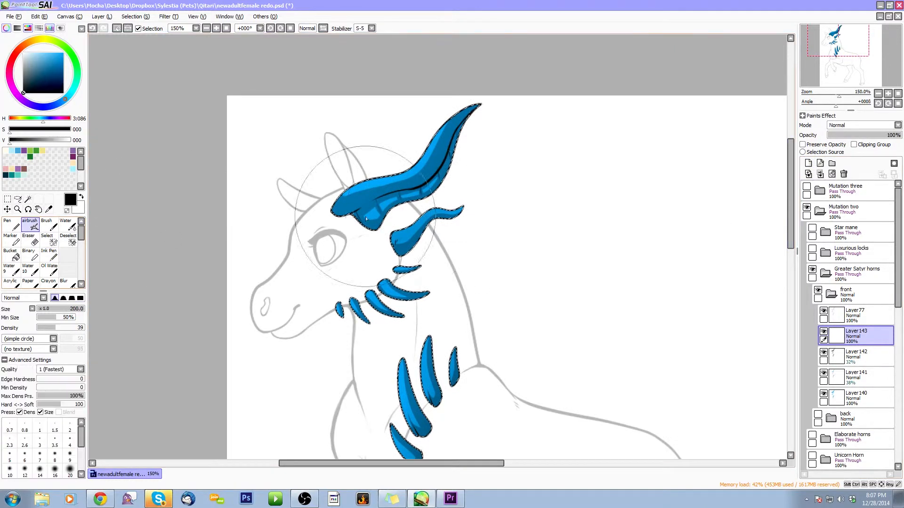
{"action": "key", "text": "bracketright"}
{"action": "key", "text": "bracketright"}
{"action": "key", "text": "bracketright"}
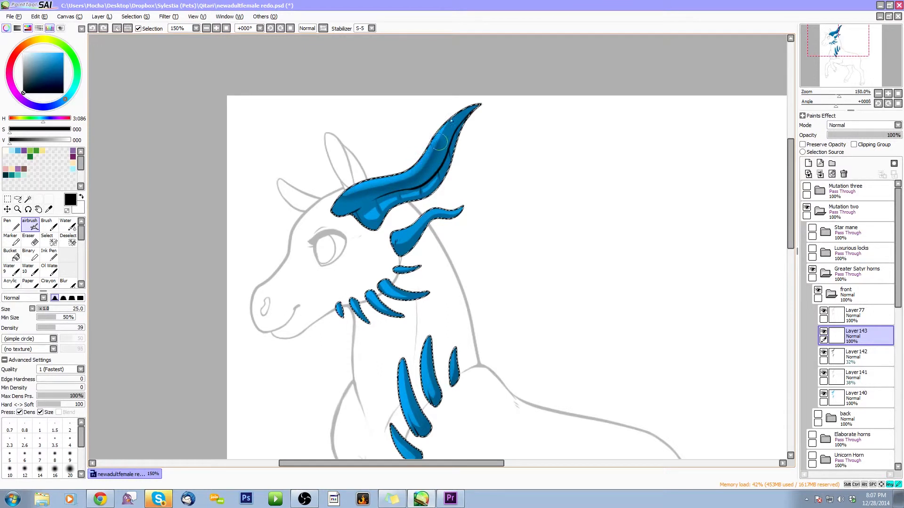
{"action": "left_click_drag", "start_coordinate": [451, 121], "coordinate": [439, 136]}
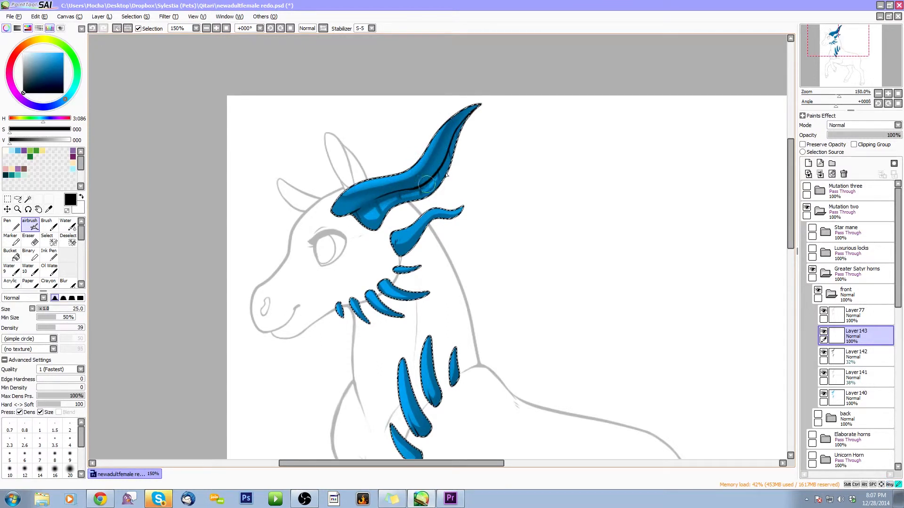
Airbrush soft shadows on the jaw and neck spikes at size 20 and set the new shading layer's opacity to 43%
{"action": "key", "text": "bracketleft"}
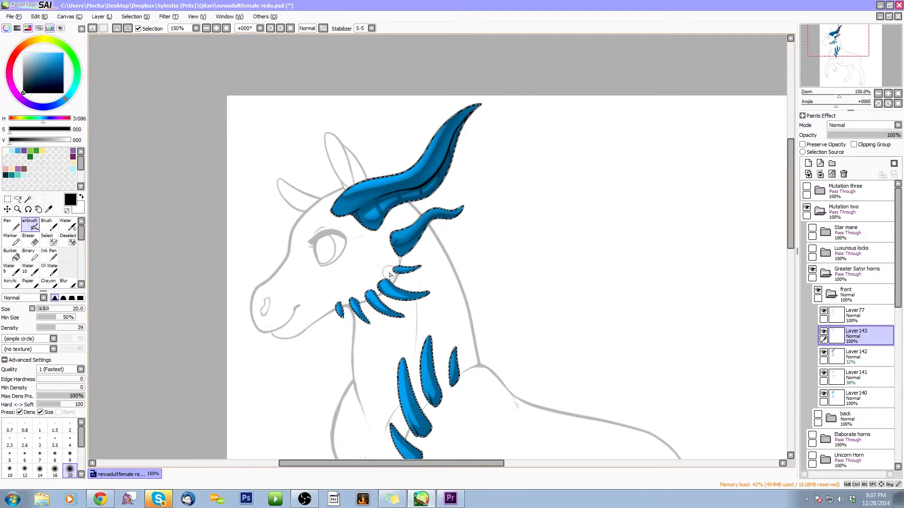
{"action": "mouse_move", "coordinate": [372, 292]}
{"action": "left_mouse_down"}
{"action": "mouse_move", "coordinate": [389, 309]}
{"action": "mouse_move", "coordinate": [360, 315]}
{"action": "left_mouse_up"}
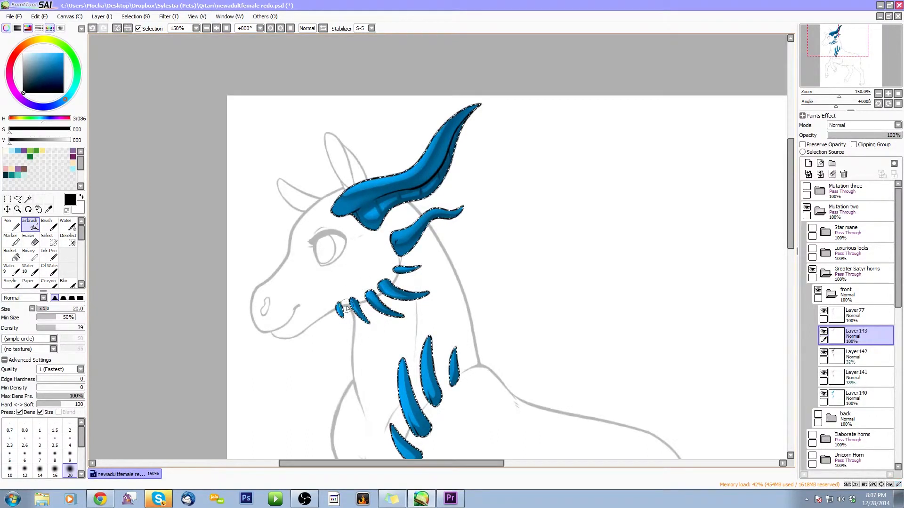
{"action": "mouse_move", "coordinate": [428, 335]}
{"action": "left_mouse_down"}
{"action": "mouse_move", "coordinate": [436, 402]}
{"action": "mouse_move", "coordinate": [431, 396]}
{"action": "mouse_move", "coordinate": [515, 261]}
{"action": "left_mouse_up"}
{"action": "mouse_move", "coordinate": [442, 256]}
{"action": "left_mouse_down"}
{"action": "mouse_move", "coordinate": [458, 321]}
{"action": "mouse_move", "coordinate": [449, 313]}
{"action": "mouse_move", "coordinate": [436, 340]}
{"action": "mouse_move", "coordinate": [426, 322]}
{"action": "mouse_move", "coordinate": [454, 361]}
{"action": "left_mouse_up"}
{"action": "left_click_drag", "start_coordinate": [863, 136], "coordinate": [859, 136]}
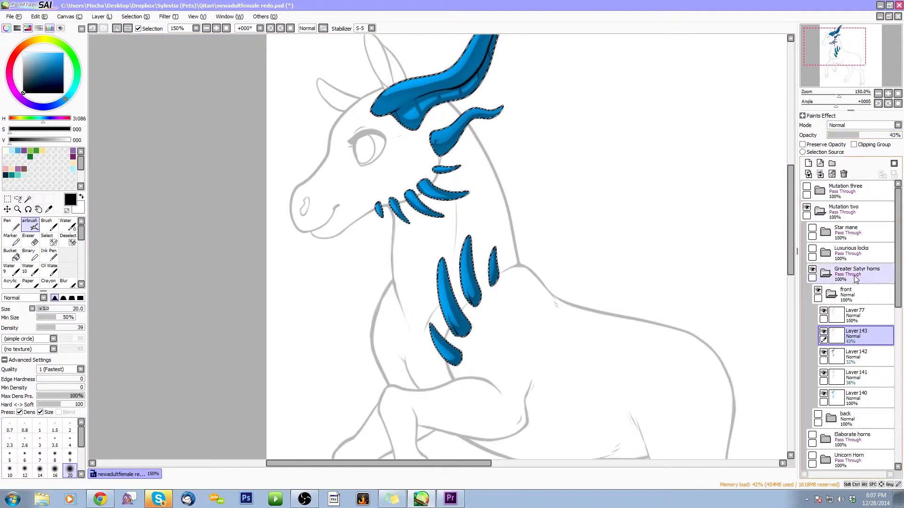
Merge the upper two shading layers down into Layer141, clear the selection and save the drawing
{"action": "key", "text": "ctrl+e"}
{"action": "key", "text": "ctrl+e"}
{"action": "key", "text": "ctrl+d"}
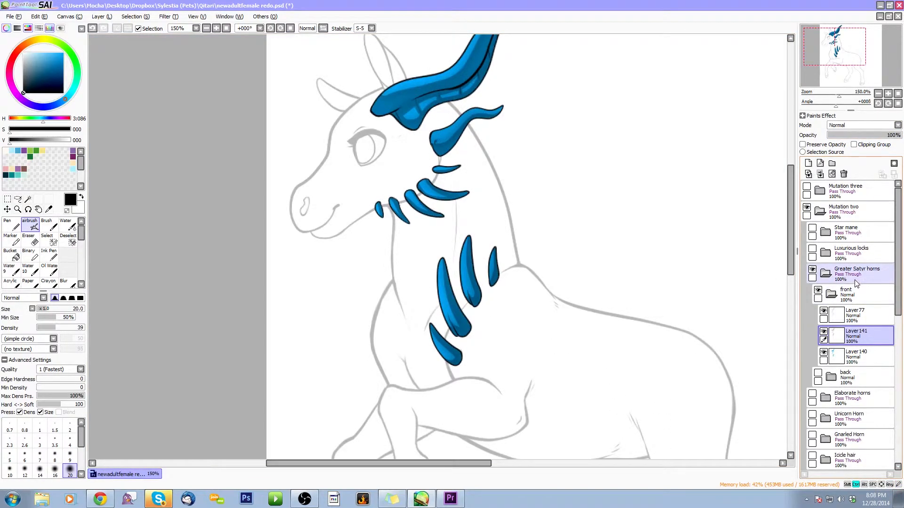
{"action": "key", "text": "ctrl+s"}
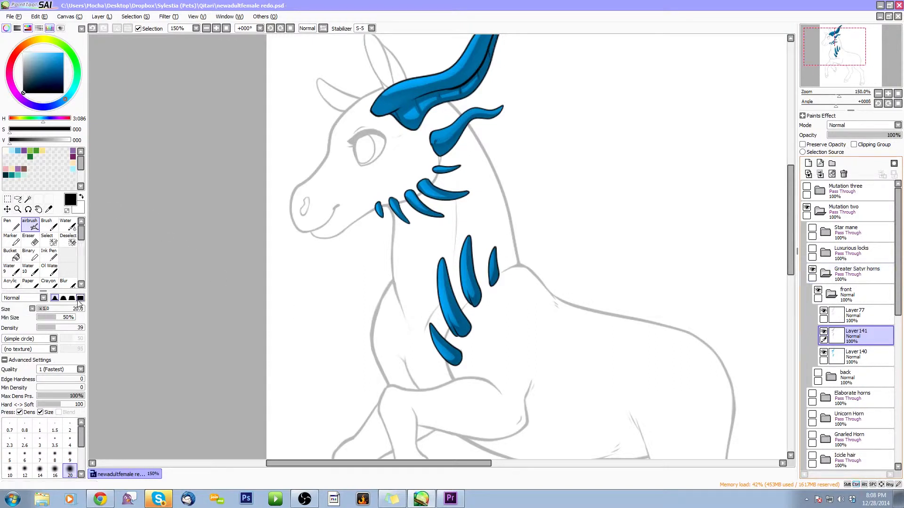
Erase shading along the upper edge of the large horn, starting from its tip, with a size 7 Eraser
{"action": "left_click", "coordinate": [72, 299]}
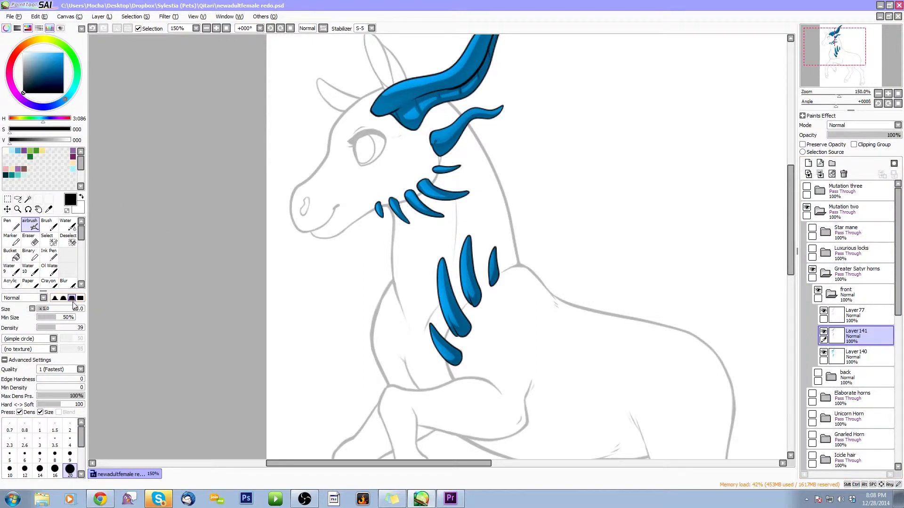
{"action": "key", "text": "e"}
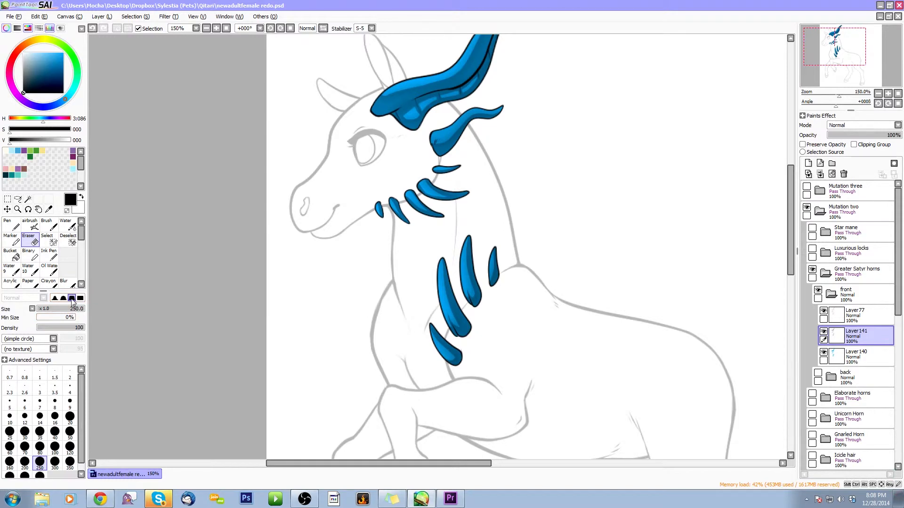
{"action": "left_click", "coordinate": [888, 93]}
{"action": "left_click", "coordinate": [888, 93]}
{"action": "left_click_drag", "start_coordinate": [567, 149], "coordinate": [621, 346]}
{"action": "left_click_drag", "start_coordinate": [643, 213], "coordinate": [589, 311]}
{"action": "key", "text": "bracketleft"}
{"action": "key", "text": "bracketleft"}
{"action": "key", "text": "bracketleft"}
{"action": "key", "text": "bracketleft"}
{"action": "key", "text": "bracketleft"}
{"action": "key", "text": "bracketleft"}
{"action": "key", "text": "bracketleft"}
{"action": "key", "text": "bracketleft"}
{"action": "key", "text": "bracketleft"}
{"action": "key", "text": "bracketleft"}
{"action": "key", "text": "bracketleft"}
{"action": "key", "text": "bracketleft"}
{"action": "key", "text": "bracketleft"}
{"action": "key", "text": "bracketleft"}
{"action": "key", "text": "bracketleft"}
{"action": "key", "text": "bracketleft"}
{"action": "key", "text": "bracketleft"}
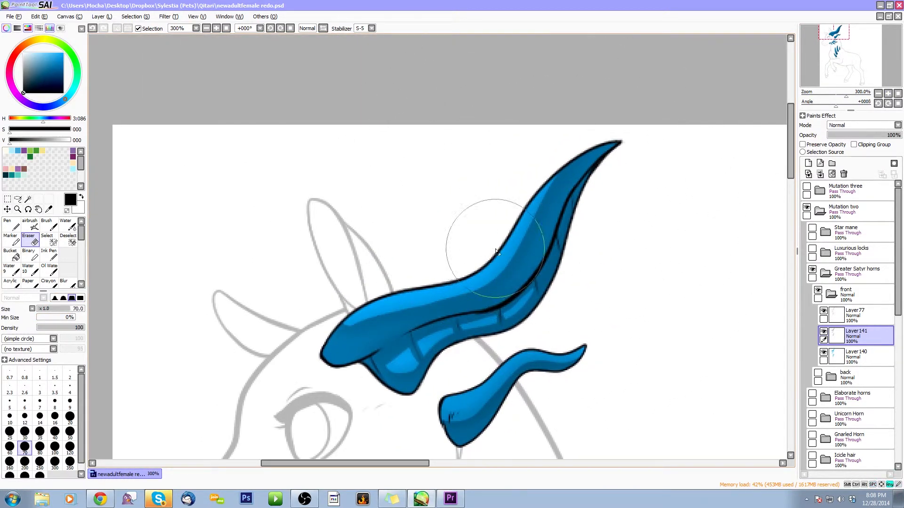
{"action": "key", "text": "bracketleft"}
{"action": "key", "text": "bracketleft"}
{"action": "key", "text": "bracketleft"}
{"action": "left_click_drag", "start_coordinate": [620, 140], "coordinate": [556, 210]}
{"action": "key", "text": "ctrl+z"}
{"action": "mouse_move", "coordinate": [618, 142]}
{"action": "left_mouse_down"}
{"action": "mouse_move", "coordinate": [572, 190]}
{"action": "mouse_move", "coordinate": [546, 245]}
{"action": "left_mouse_up"}
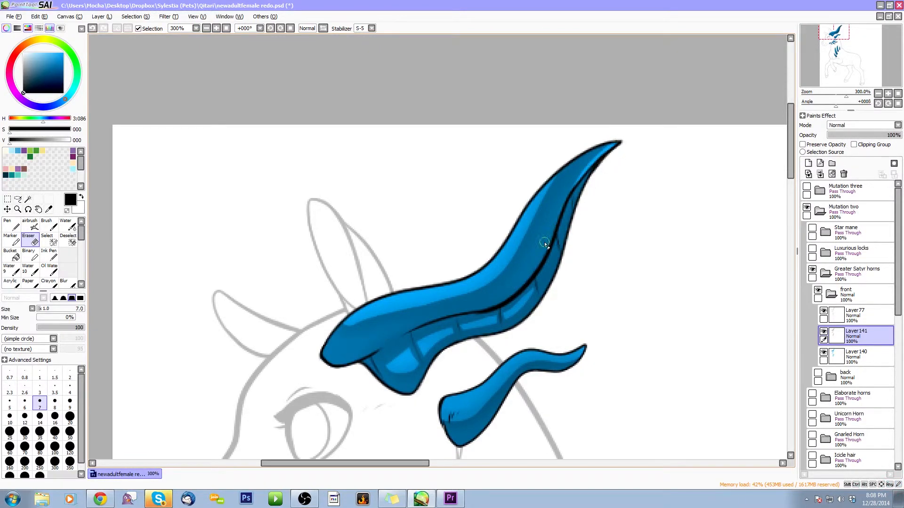
Erase thin highlights along the central ridge and the lower edge of the large horn
{"action": "mouse_move", "coordinate": [475, 312]}
{"action": "left_mouse_down"}
{"action": "mouse_move", "coordinate": [521, 288]}
{"action": "mouse_move", "coordinate": [550, 229]}
{"action": "left_mouse_up"}
{"action": "key", "text": "ctrl+z"}
{"action": "mouse_move", "coordinate": [475, 312]}
{"action": "left_mouse_down"}
{"action": "mouse_move", "coordinate": [511, 298]}
{"action": "mouse_move", "coordinate": [562, 231]}
{"action": "left_mouse_up"}
{"action": "left_click_drag", "start_coordinate": [504, 326], "coordinate": [549, 312]}
{"action": "key", "text": "ctrl+z"}
{"action": "mouse_move", "coordinate": [415, 391]}
{"action": "left_mouse_down"}
{"action": "mouse_move", "coordinate": [431, 363]}
{"action": "mouse_move", "coordinate": [461, 340]}
{"action": "mouse_move", "coordinate": [497, 333]}
{"action": "mouse_move", "coordinate": [563, 301]}
{"action": "left_mouse_up"}
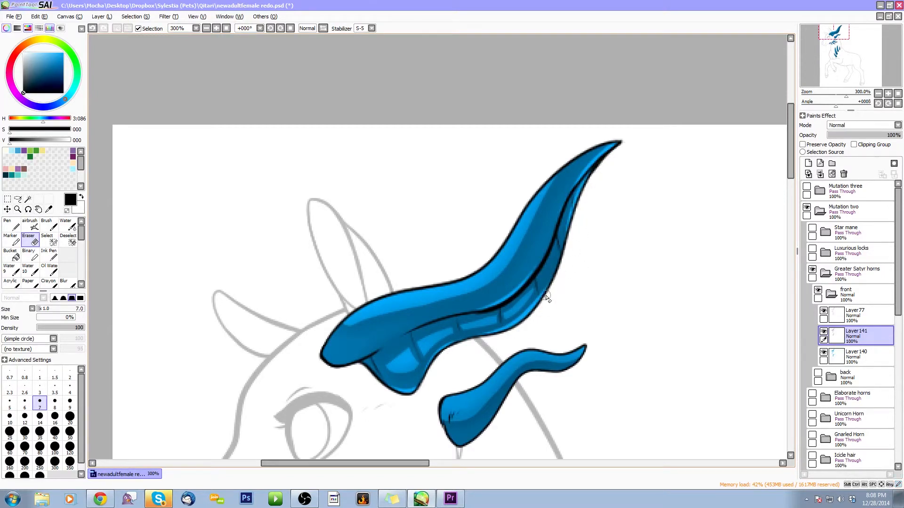
Erase thin highlights along the edges of the small lower horn and the jaw spikes
{"action": "left_click_drag", "start_coordinate": [570, 291], "coordinate": [622, 155]}
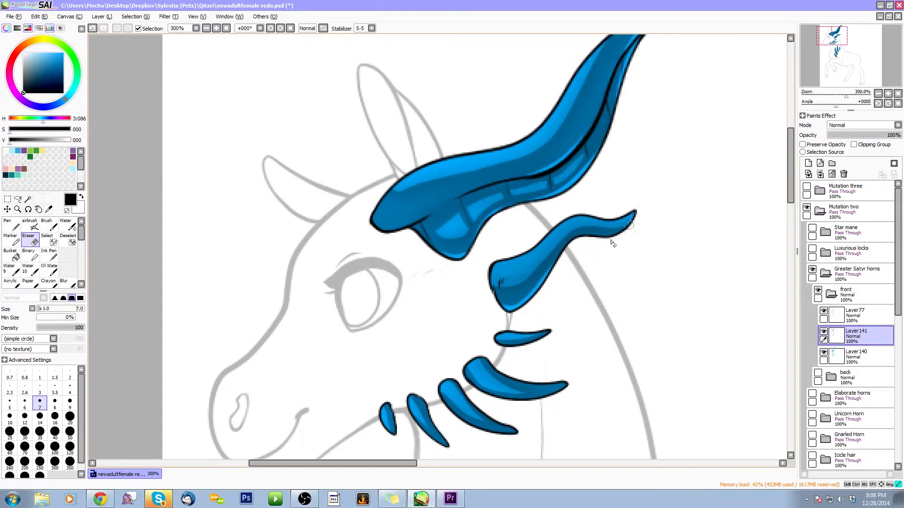
{"action": "left_click_drag", "start_coordinate": [541, 325], "coordinate": [603, 204]}
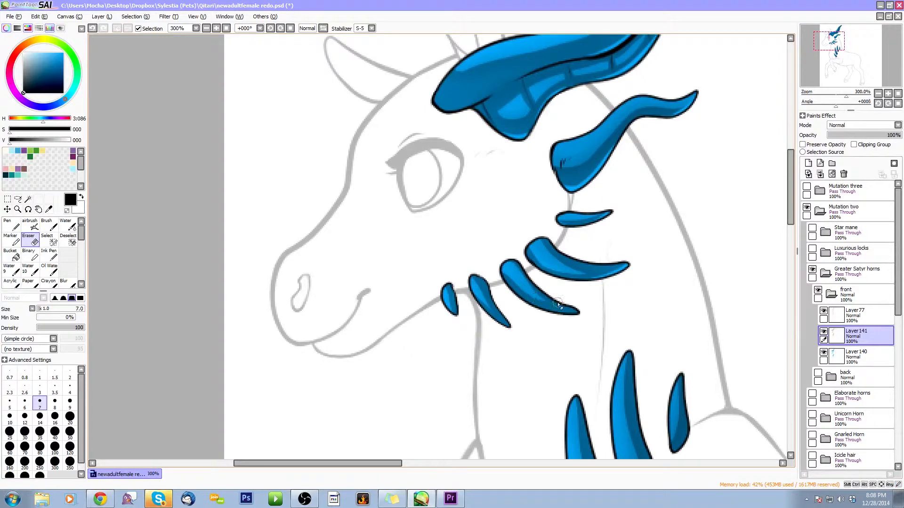
{"action": "left_click", "coordinate": [879, 104]}
{"action": "left_click", "coordinate": [879, 103]}
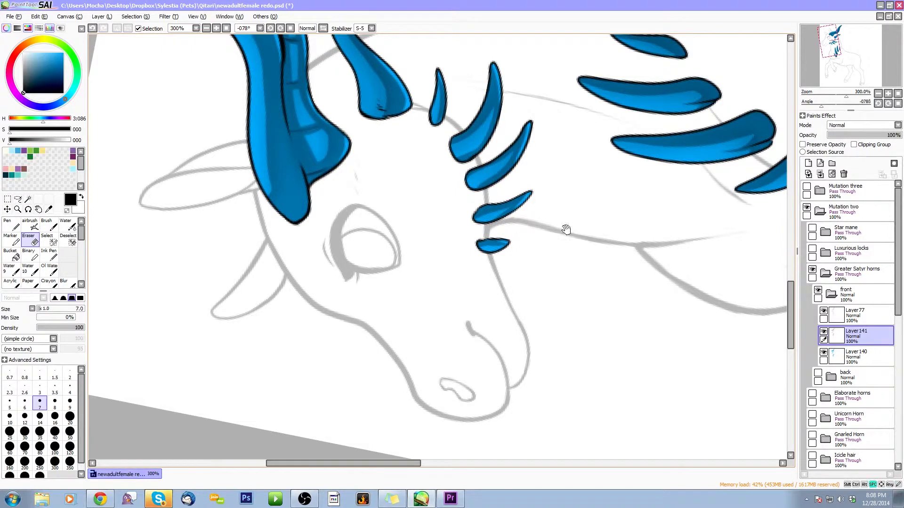
{"action": "left_click_drag", "start_coordinate": [565, 228], "coordinate": [502, 345]}
{"action": "left_click", "coordinate": [888, 103]}
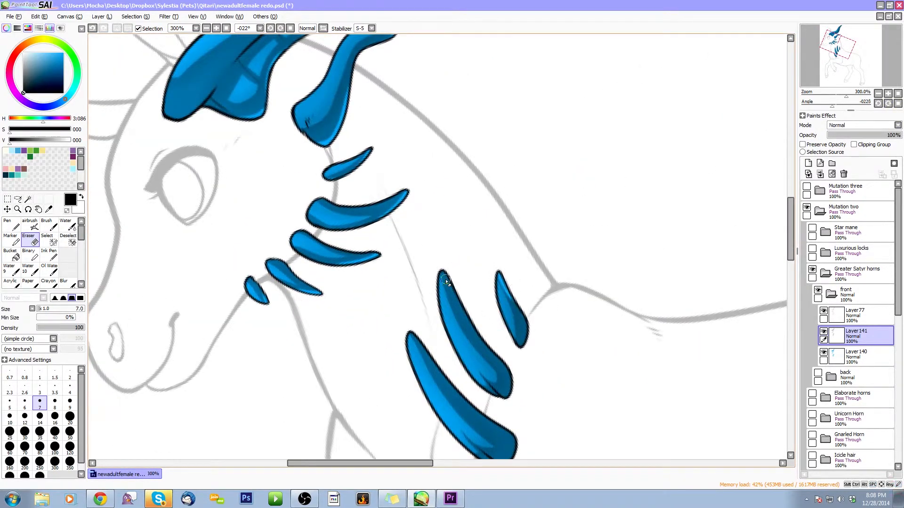
Erase thin highlights along the edges of the neck spikes, redoing the strokes near their bases
{"action": "mouse_move", "coordinate": [443, 273]}
{"action": "left_mouse_down"}
{"action": "mouse_move", "coordinate": [488, 348]}
{"action": "mouse_move", "coordinate": [496, 221]}
{"action": "left_mouse_up"}
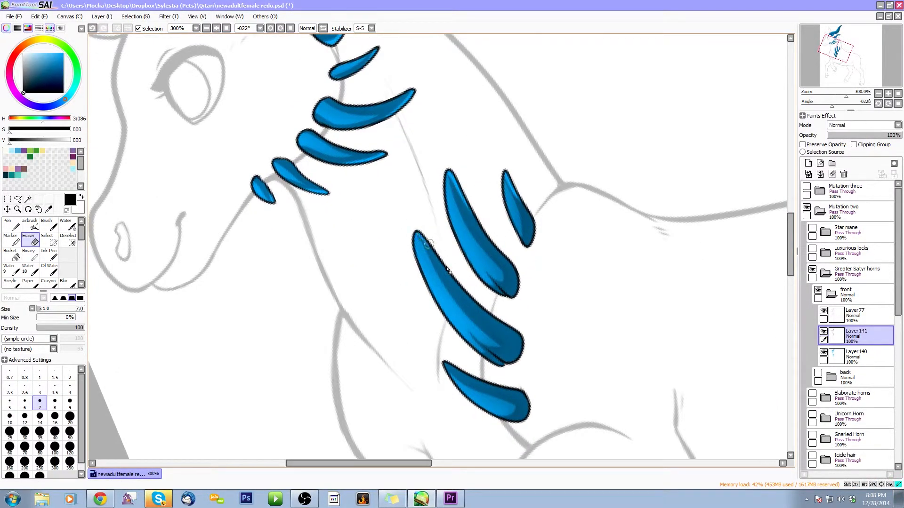
{"action": "scroll", "coordinate": [498, 299], "scroll_direction": "down", "scroll_amount": 5}
{"action": "mouse_move", "coordinate": [423, 251]}
{"action": "left_mouse_down"}
{"action": "mouse_move", "coordinate": [465, 274]}
{"action": "mouse_move", "coordinate": [502, 275]}
{"action": "left_mouse_up"}
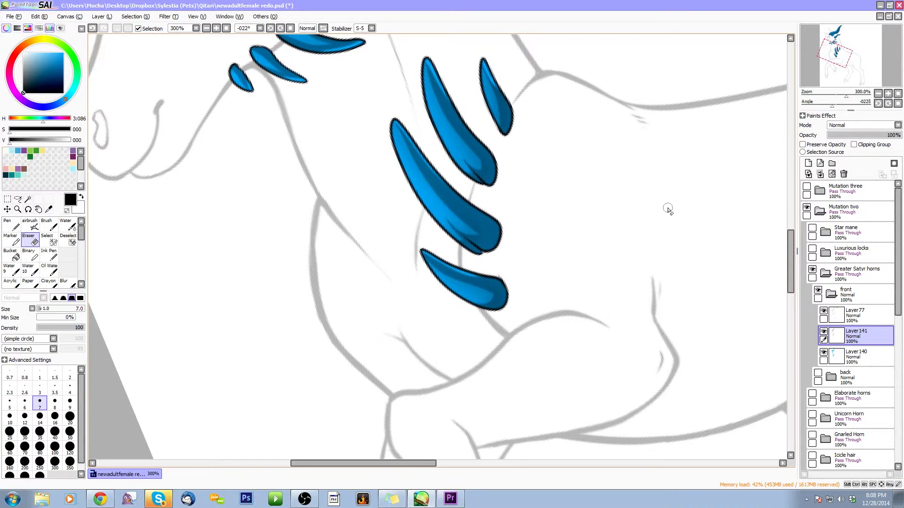
{"action": "key", "text": "ctrl+z"}
{"action": "left_click_drag", "start_coordinate": [495, 187], "coordinate": [521, 126]}
{"action": "left_click_drag", "start_coordinate": [480, 250], "coordinate": [502, 231]}
{"action": "scroll", "coordinate": [597, 363], "scroll_direction": "up", "scroll_amount": 5}
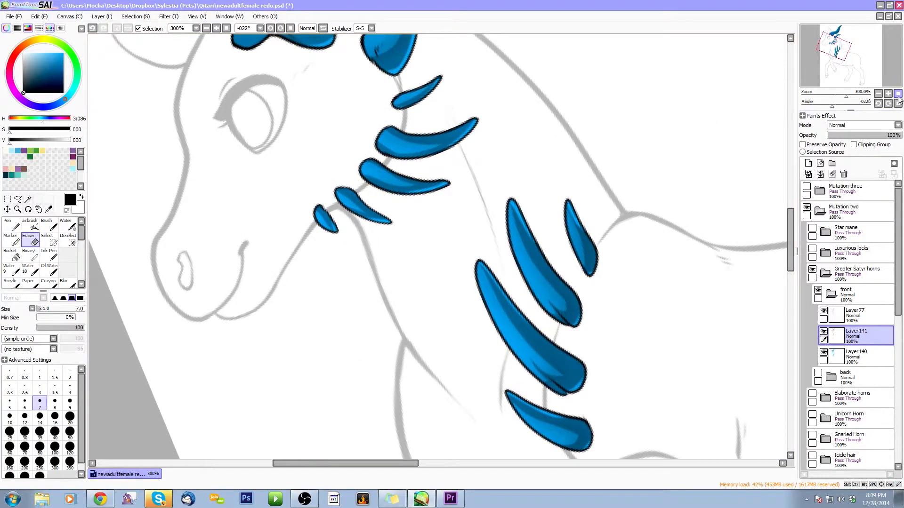
Straighten the rotated canvas and save the drawing
{"action": "left_click", "coordinate": [897, 95]}
{"action": "left_click", "coordinate": [888, 94]}
{"action": "left_click", "coordinate": [888, 94]}
{"action": "left_click", "coordinate": [888, 94]}
{"action": "left_click_drag", "start_coordinate": [519, 210], "coordinate": [675, 352]}
{"action": "left_click_drag", "start_coordinate": [618, 280], "coordinate": [656, 300]}
{"action": "left_click", "coordinate": [878, 94]}
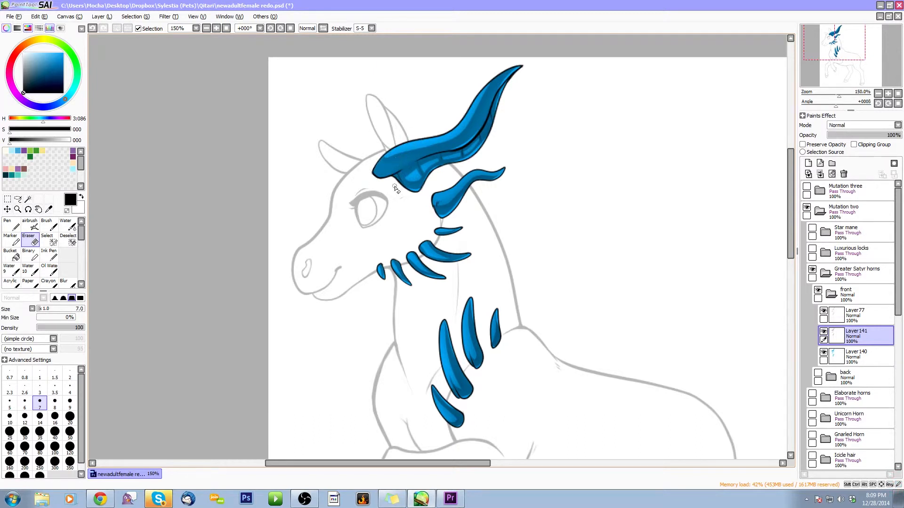
{"action": "key", "text": "ctrl"}
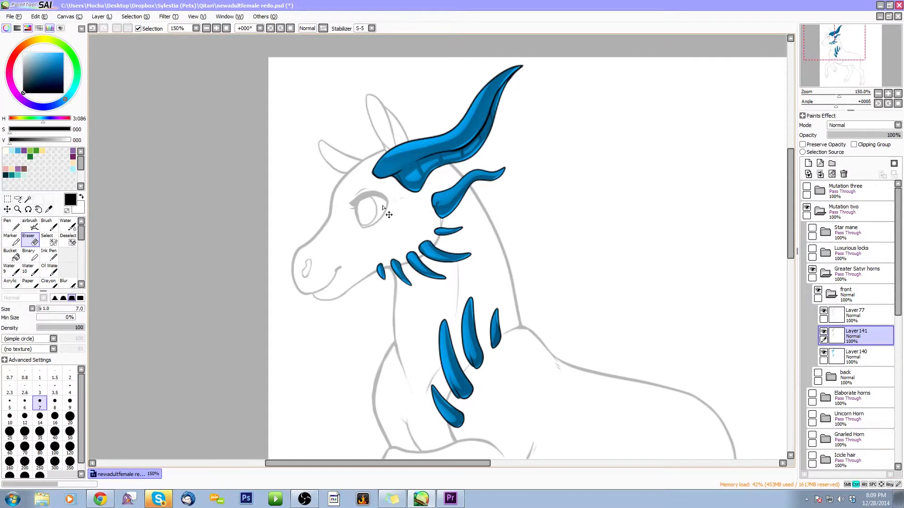
{"action": "key", "text": "ctrl+s"}
Soften the Eraser's edge, set its density to 70 and lighten the upper part of the large horn at size 25
{"action": "left_click", "coordinate": [63, 298]}
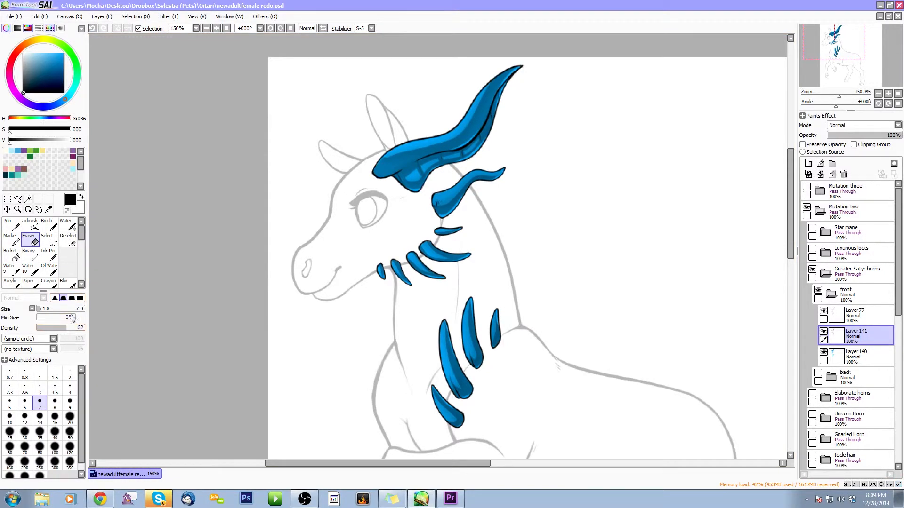
{"action": "left_click", "coordinate": [887, 93]}
{"action": "left_click_drag", "start_coordinate": [571, 200], "coordinate": [595, 299]}
{"action": "key", "text": "bracketright"}
{"action": "key", "text": "bracketright"}
{"action": "key", "text": "bracketright"}
{"action": "key", "text": "bracketright"}
{"action": "key", "text": "bracketright"}
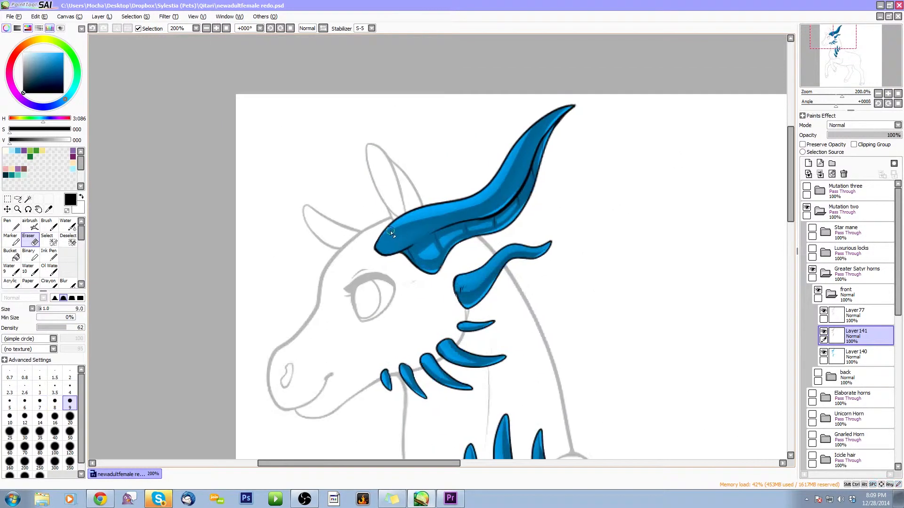
{"action": "key", "text": "bracketright"}
{"action": "key", "text": "bracketright"}
{"action": "key", "text": "bracketright"}
{"action": "mouse_move", "coordinate": [378, 248]}
{"action": "left_mouse_down"}
{"action": "mouse_move", "coordinate": [404, 222]}
{"action": "mouse_move", "coordinate": [387, 236]}
{"action": "mouse_move", "coordinate": [448, 216]}
{"action": "mouse_move", "coordinate": [479, 185]}
{"action": "left_mouse_up"}
{"action": "key", "text": "ctrl+z"}
{"action": "left_click_drag", "start_coordinate": [73, 332], "coordinate": [72, 332]}
{"action": "mouse_move", "coordinate": [484, 197]}
{"action": "left_mouse_down"}
{"action": "mouse_move", "coordinate": [540, 108]}
{"action": "mouse_move", "coordinate": [587, 74]}
{"action": "left_mouse_up"}
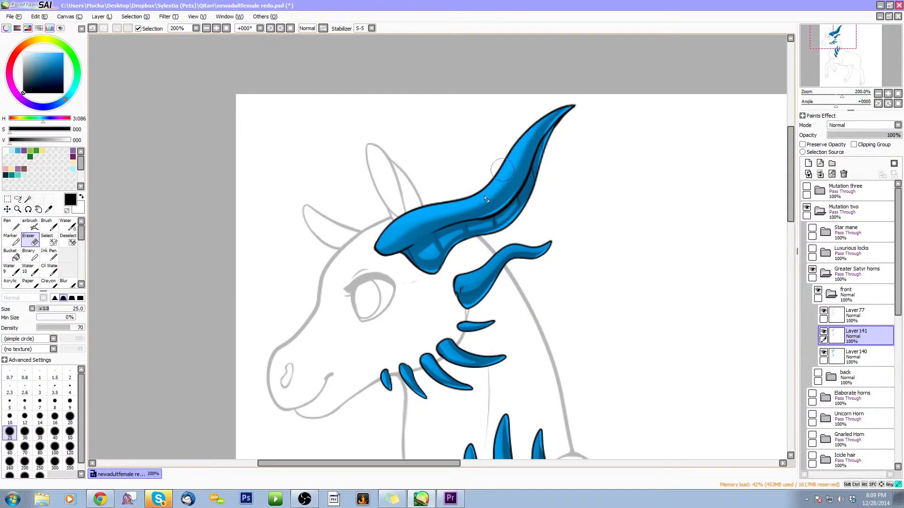
Lighten the segments on the underside of the large horn, reducing the Eraser to size 16
{"action": "key", "text": "bracketleft"}
{"action": "key", "text": "bracketleft"}
{"action": "key", "text": "bracketright"}
{"action": "key", "text": "bracketright"}
{"action": "key", "text": "bracketright"}
{"action": "mouse_move", "coordinate": [431, 254]}
{"action": "left_mouse_down"}
{"action": "mouse_move", "coordinate": [513, 213]}
{"action": "mouse_move", "coordinate": [472, 228]}
{"action": "mouse_move", "coordinate": [501, 220]}
{"action": "left_mouse_up"}
{"action": "key", "text": "bracketleft"}
{"action": "key", "text": "bracketleft"}
{"action": "key", "text": "bracketleft"}
{"action": "key", "text": "ctrl+z"}
{"action": "left_click_drag", "start_coordinate": [528, 193], "coordinate": [527, 197]}
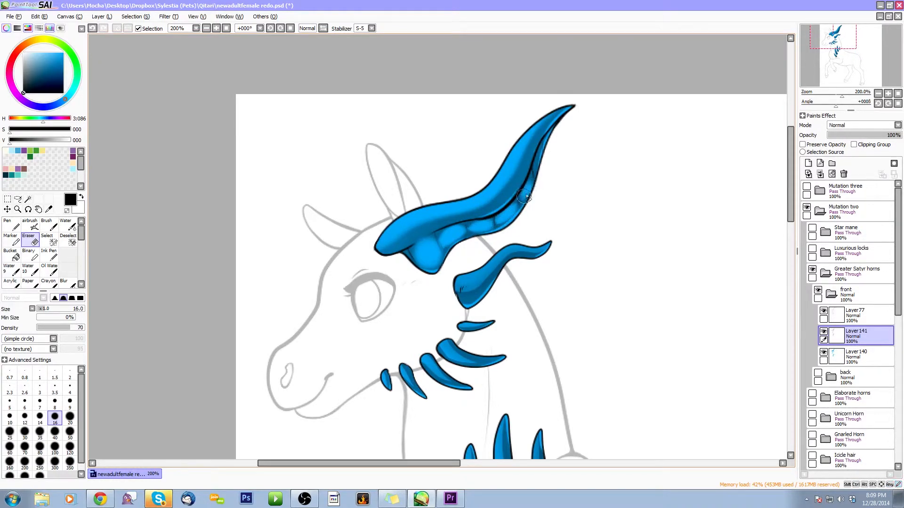
Enlarge the Eraser and lighten the middle of the small lower horn
{"action": "key", "text": "]"}
{"action": "key", "text": "]"}
{"action": "left_click_drag", "start_coordinate": [468, 286], "coordinate": [521, 250]}
{"action": "left_click_drag", "start_coordinate": [537, 337], "coordinate": [557, 287]}
Lighten the centres of the jaw spikes with the Eraser at sizes 14 and 16
{"action": "key", "text": "["}
{"action": "key", "text": "["}
{"action": "key", "text": "["}
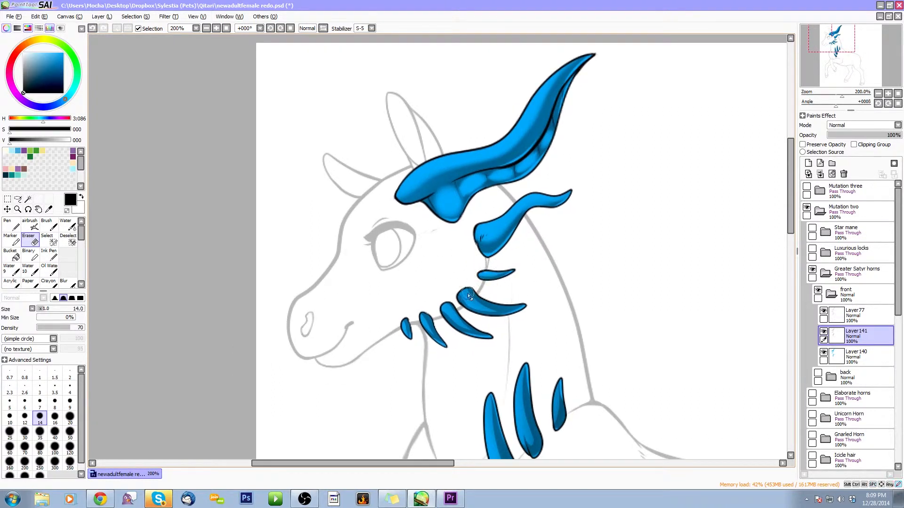
{"action": "key", "text": "]"}
{"action": "left_click_drag", "start_coordinate": [468, 304], "coordinate": [515, 310]}
{"action": "mouse_move", "coordinate": [460, 288]}
{"action": "left_mouse_down"}
{"action": "mouse_move", "coordinate": [474, 311]}
{"action": "mouse_move", "coordinate": [517, 308]}
{"action": "left_mouse_up"}
{"action": "left_click_drag", "start_coordinate": [441, 303], "coordinate": [476, 338]}
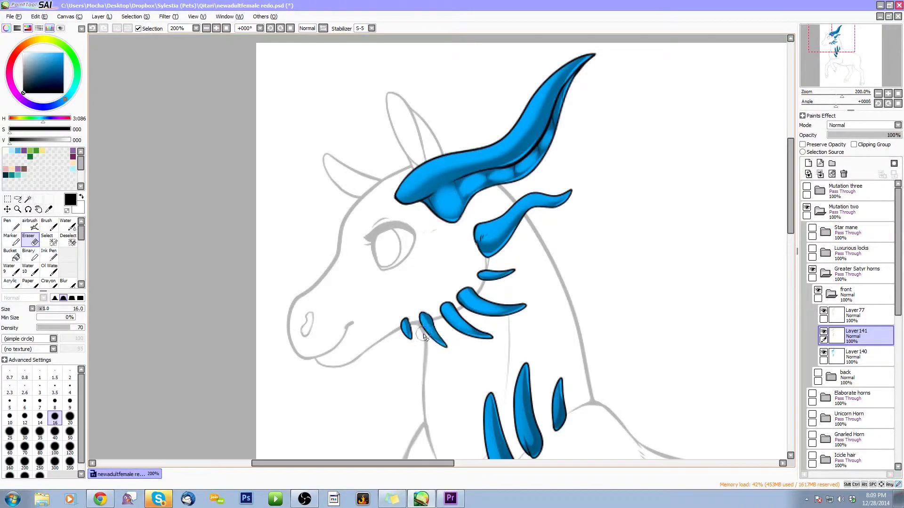
Lighten the neck spikes with the soft Eraser at sizes 25 and 20
{"action": "mouse_move", "coordinate": [445, 381]}
{"action": "left_mouse_down"}
{"action": "mouse_move", "coordinate": [423, 239]}
{"action": "mouse_move", "coordinate": [466, 285]}
{"action": "mouse_move", "coordinate": [496, 353]}
{"action": "left_mouse_up"}
{"action": "left_click", "coordinate": [10, 431]}
{"action": "key", "text": "ctrl+z"}
{"action": "left_click_drag", "start_coordinate": [466, 264], "coordinate": [496, 348]}
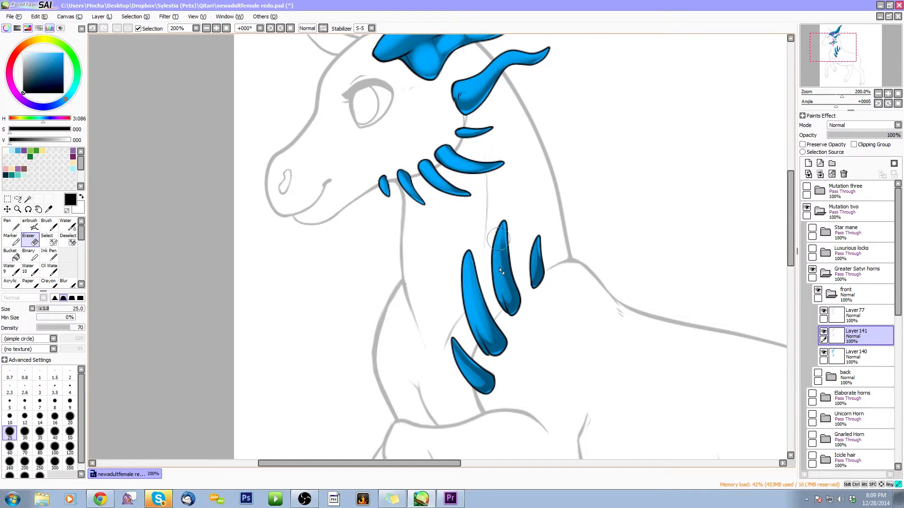
{"action": "left_click_drag", "start_coordinate": [499, 231], "coordinate": [515, 300]}
{"action": "key", "text": "bracketleft"}
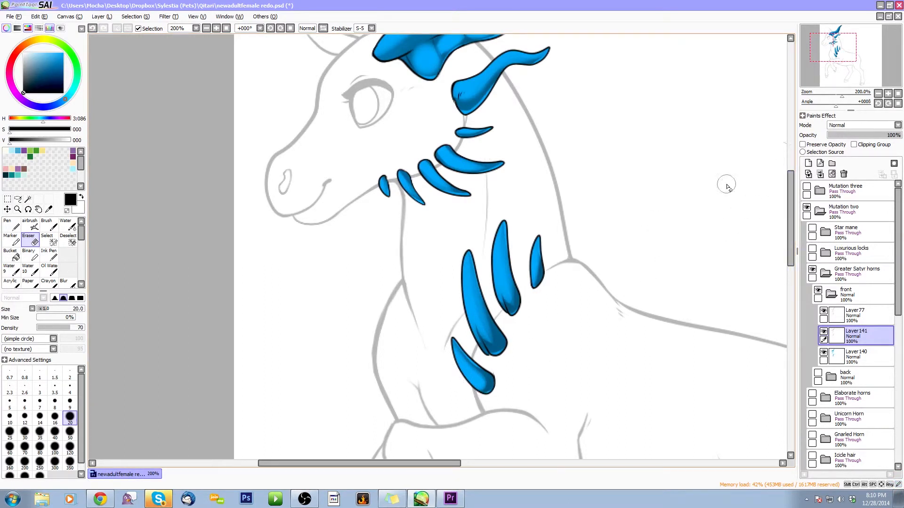
Select the contents of Layer140 and blur the shading on the long neck spikes with the Blur tool at sizes 10 and 14
{"action": "left_click", "coordinate": [68, 283]}
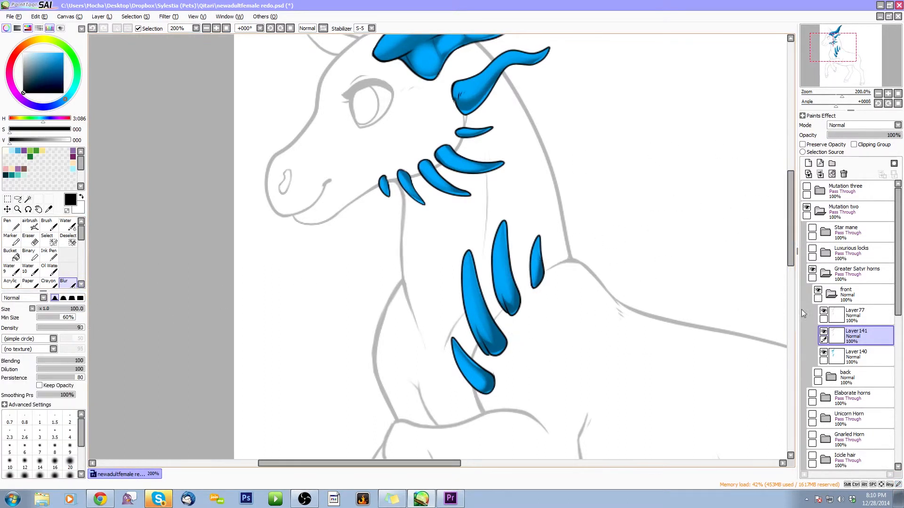
{"action": "left_click", "coordinate": [836, 358], "text": "ctrl"}
{"action": "key", "text": "bracketleft"}
{"action": "key", "text": "bracketleft"}
{"action": "key", "text": "bracketleft"}
{"action": "key", "text": "bracketleft"}
{"action": "key", "text": "bracketleft"}
{"action": "key", "text": "bracketleft"}
{"action": "key", "text": "bracketleft"}
{"action": "key", "text": "bracketleft"}
{"action": "key", "text": "bracketleft"}
{"action": "key", "text": "bracketleft"}
{"action": "key", "text": "bracketleft"}
{"action": "key", "text": "bracketleft"}
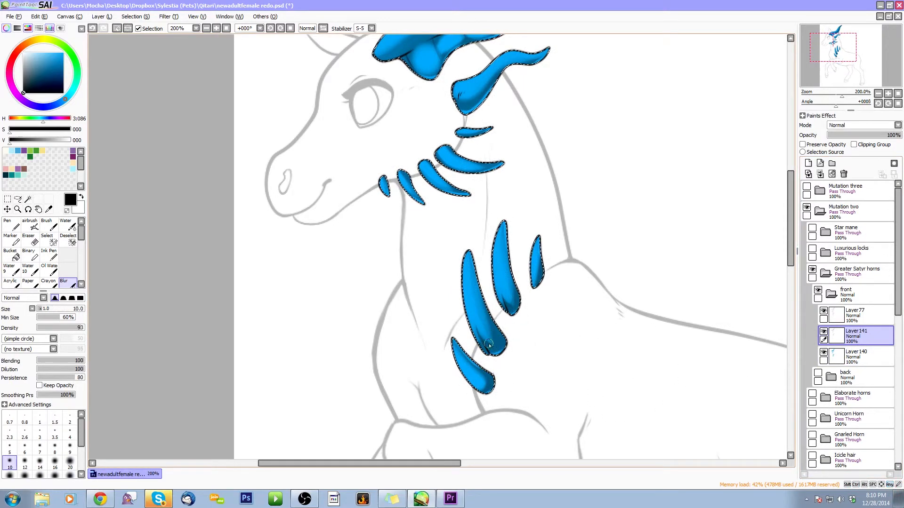
{"action": "mouse_move", "coordinate": [489, 343]}
{"action": "left_mouse_down"}
{"action": "mouse_move", "coordinate": [484, 313]}
{"action": "mouse_move", "coordinate": [487, 335]}
{"action": "left_mouse_up"}
{"action": "key", "text": "bracketright"}
{"action": "key", "text": "bracketright"}
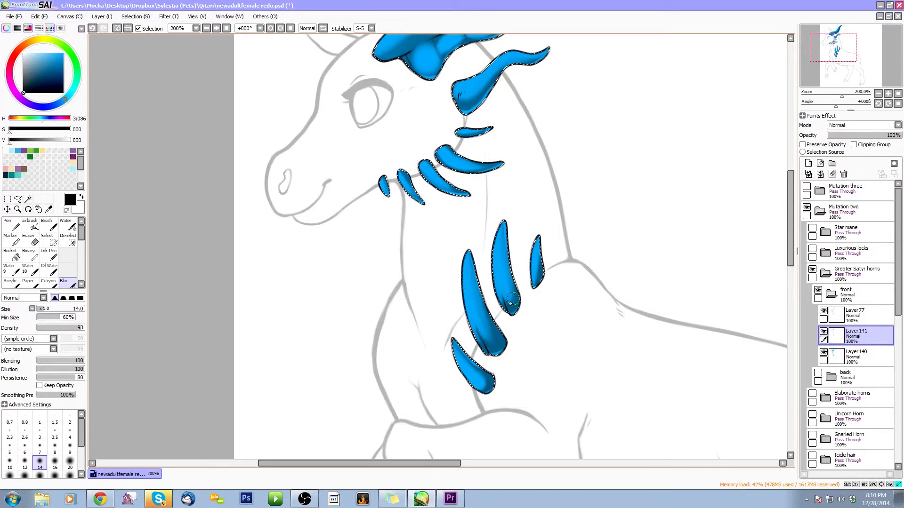
Smooth the shading on the large upper horn with the Blur tool at size 14 and clear the selection
{"action": "left_click_drag", "start_coordinate": [411, 230], "coordinate": [438, 421]}
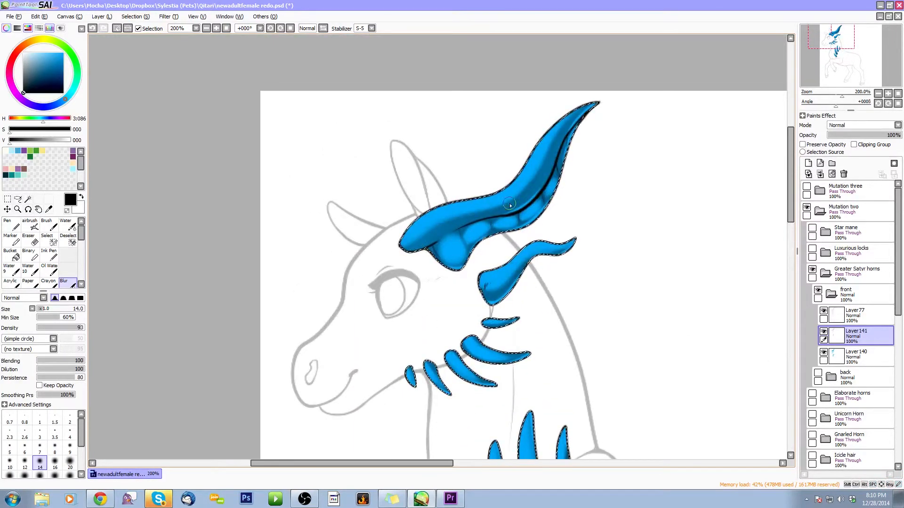
{"action": "left_click_drag", "start_coordinate": [493, 288], "coordinate": [477, 288]}
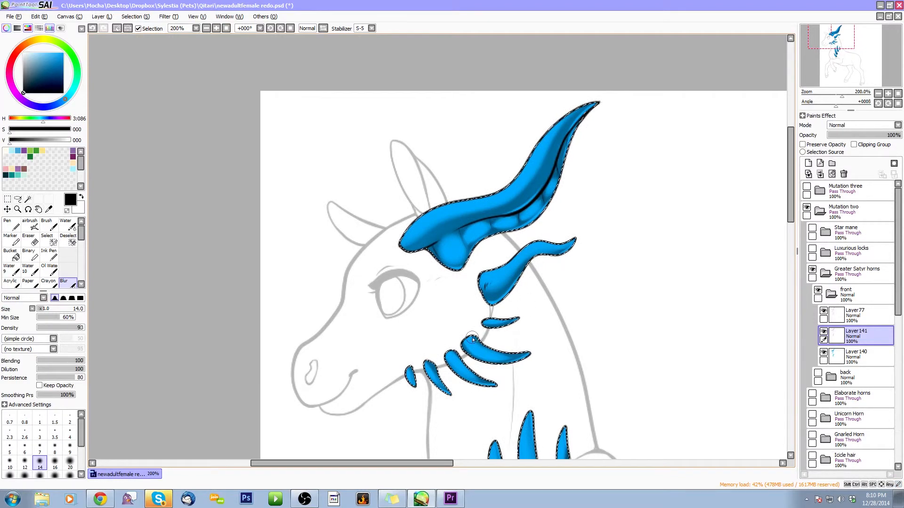
{"action": "key", "text": "ctrl+d"}
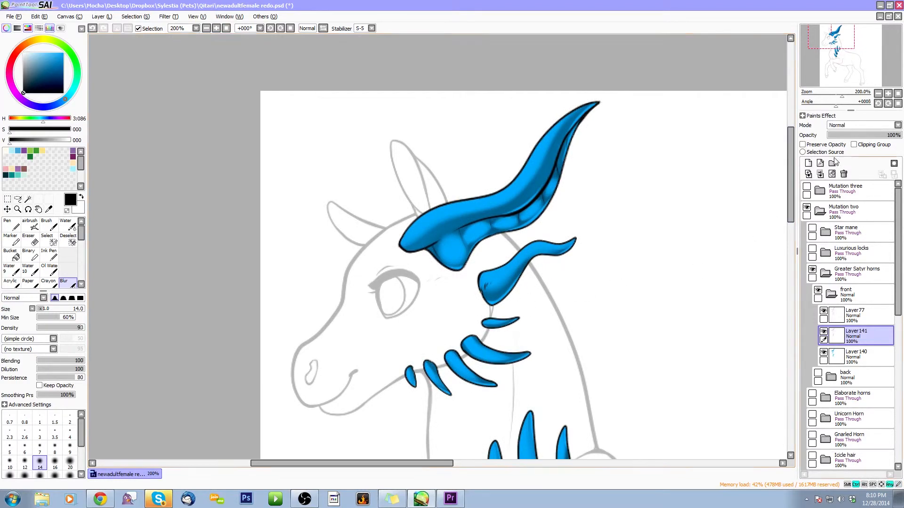
Save the drawing with the finished blue horn shading
{"action": "left_click", "coordinate": [897, 94]}
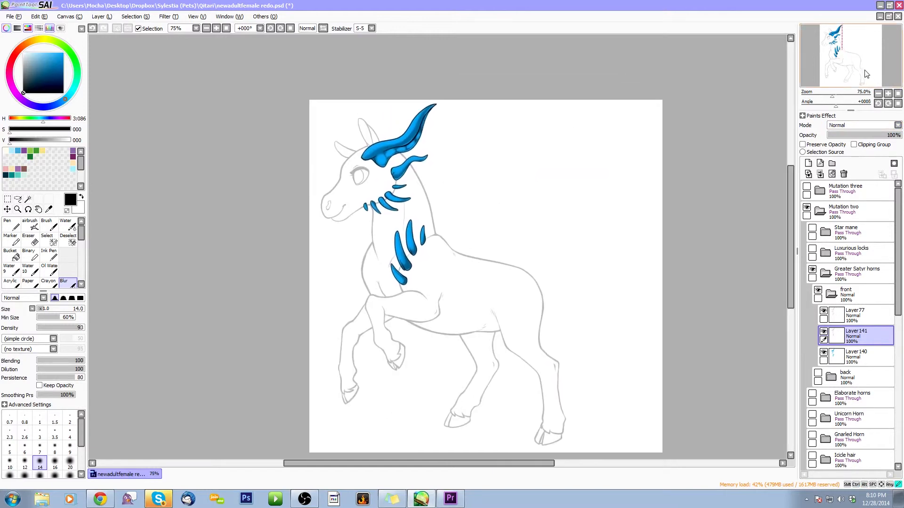
{"action": "left_click", "coordinate": [888, 94]}
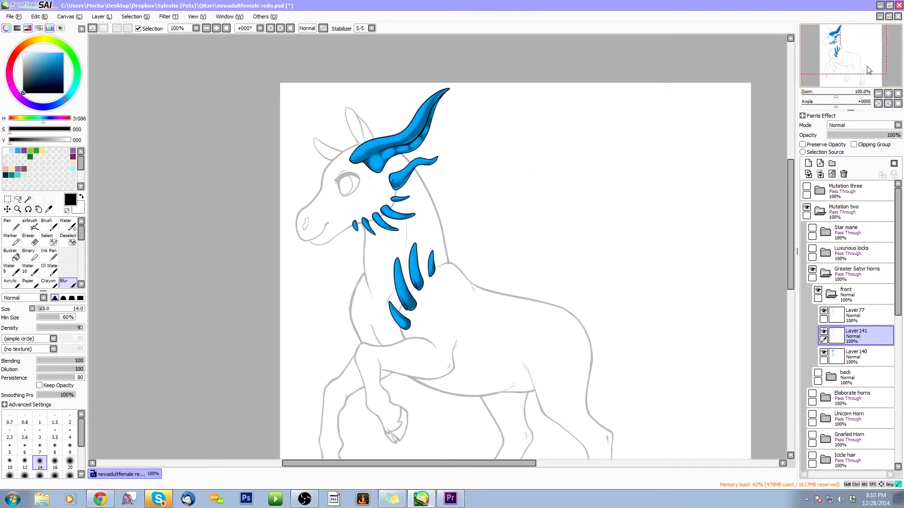
{"action": "key", "text": "ctrl+s"}
Fill the horns and spikes on Layer140 with dark grey of brightness 48 and add a new layer above Layer141
{"action": "left_click", "coordinate": [852, 360]}
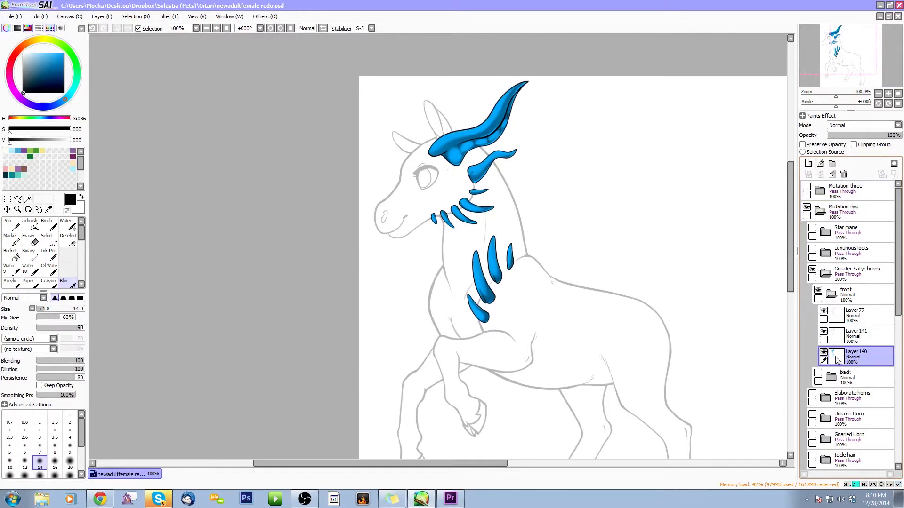
{"action": "left_click", "coordinate": [23, 80]}
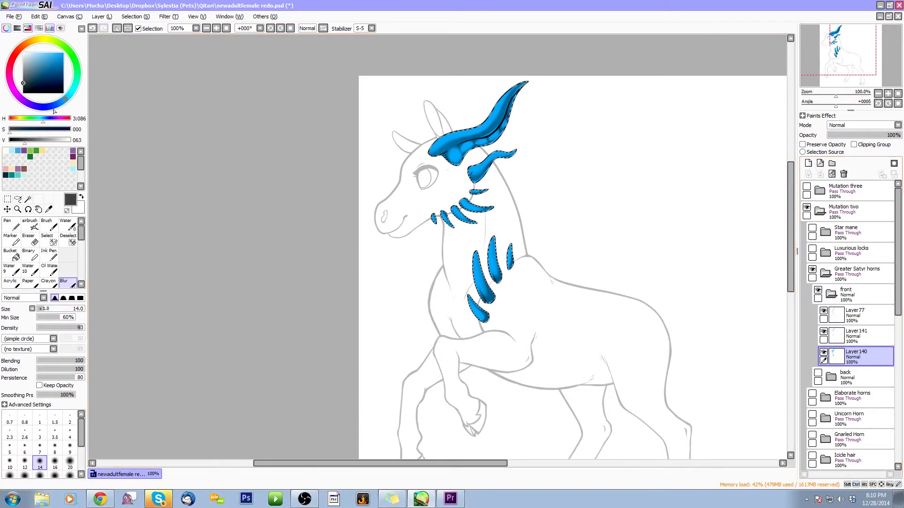
{"action": "left_click_drag", "start_coordinate": [24, 81], "coordinate": [23, 85]}
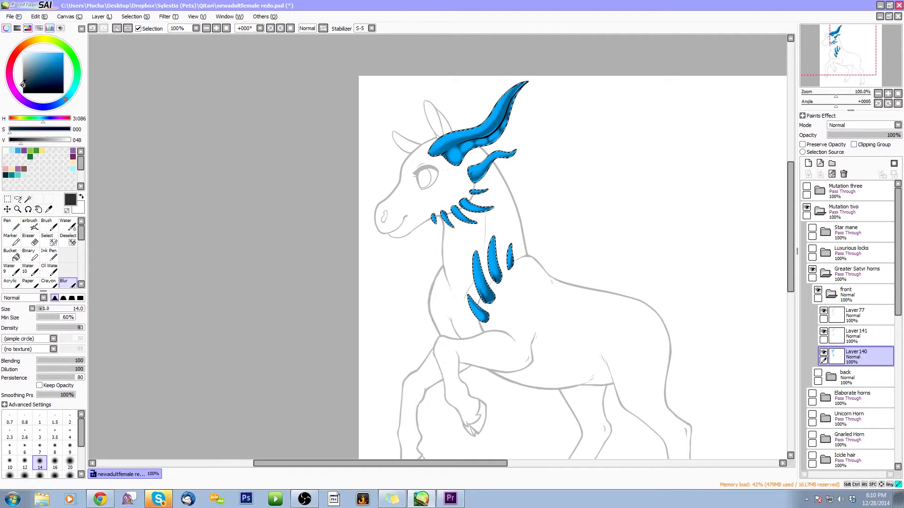
{"action": "key", "text": "ctrl+shift+n"}
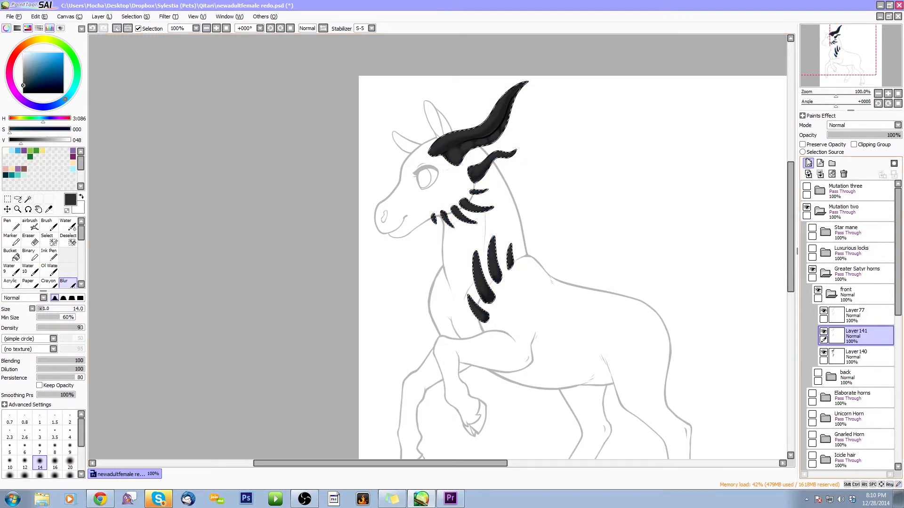
Airbrush soft white highlights over the horns and spikes at size 120 and density 71, and lower Layer142's opacity to 36%
{"action": "left_click", "coordinate": [30, 225]}
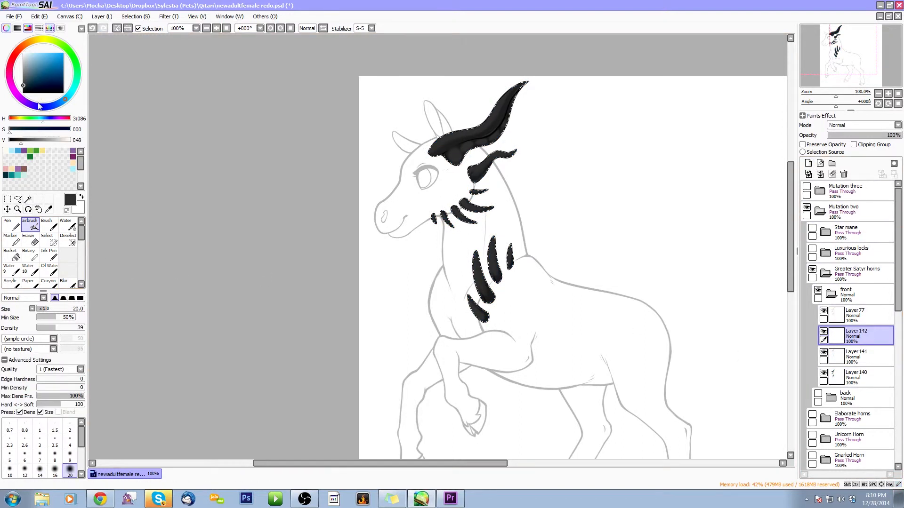
{"action": "left_click_drag", "start_coordinate": [48, 53], "coordinate": [23, 52]}
{"action": "key", "text": "bracketright"}
{"action": "key", "text": "bracketright"}
{"action": "key", "text": "bracketright"}
{"action": "key", "text": "bracketright"}
{"action": "key", "text": "bracketright"}
{"action": "key", "text": "bracketright"}
{"action": "mouse_move", "coordinate": [426, 148]}
{"action": "left_mouse_down"}
{"action": "mouse_move", "coordinate": [489, 97]}
{"action": "mouse_move", "coordinate": [483, 167]}
{"action": "mouse_move", "coordinate": [439, 152]}
{"action": "mouse_move", "coordinate": [508, 87]}
{"action": "mouse_move", "coordinate": [378, 165]}
{"action": "left_mouse_up"}
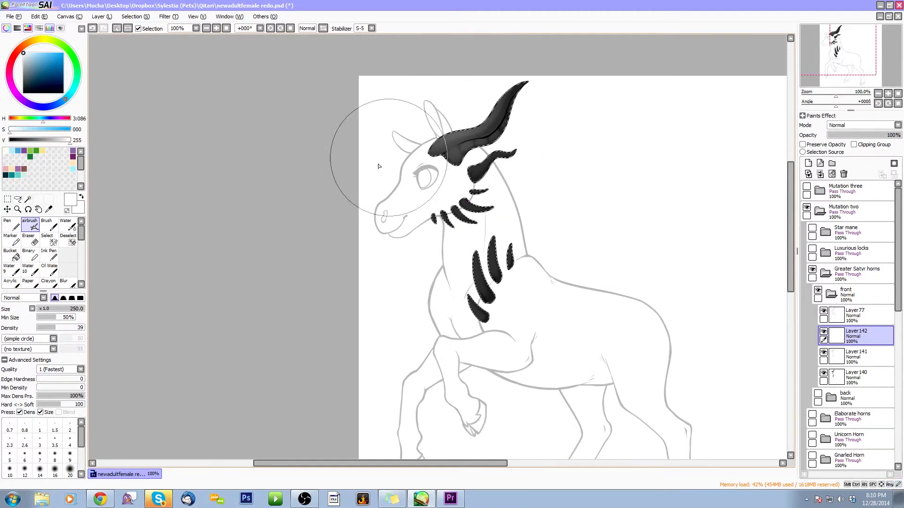
{"action": "left_click", "coordinate": [63, 328]}
{"action": "key", "text": "ctrl+z"}
{"action": "mouse_move", "coordinate": [410, 135]}
{"action": "left_mouse_down"}
{"action": "mouse_move", "coordinate": [509, 83]}
{"action": "mouse_move", "coordinate": [452, 161]}
{"action": "mouse_move", "coordinate": [483, 103]}
{"action": "mouse_move", "coordinate": [490, 141]}
{"action": "left_mouse_up"}
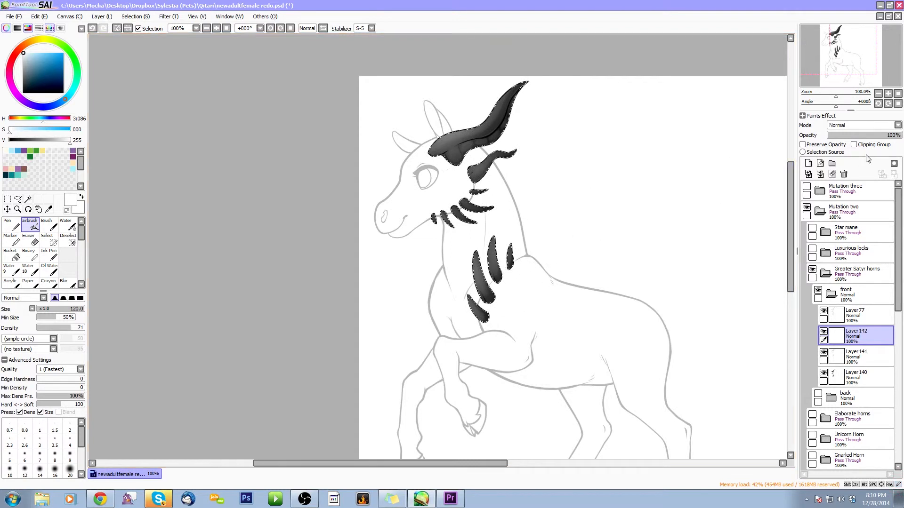
{"action": "left_click_drag", "start_coordinate": [858, 140], "coordinate": [854, 138]}
Airbrush narrower white highlights at size 50 on a new layer, set its opacity to 35% and merge it into Layer142
{"action": "left_click", "coordinate": [808, 163]}
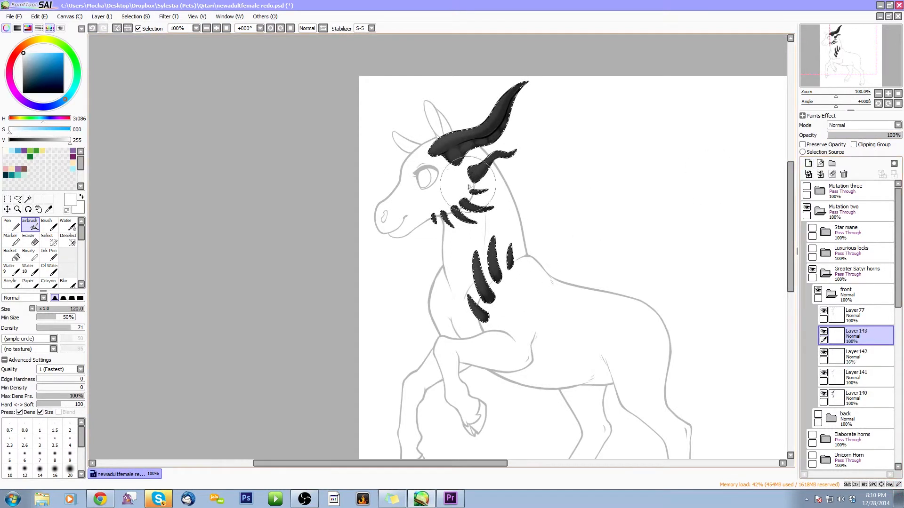
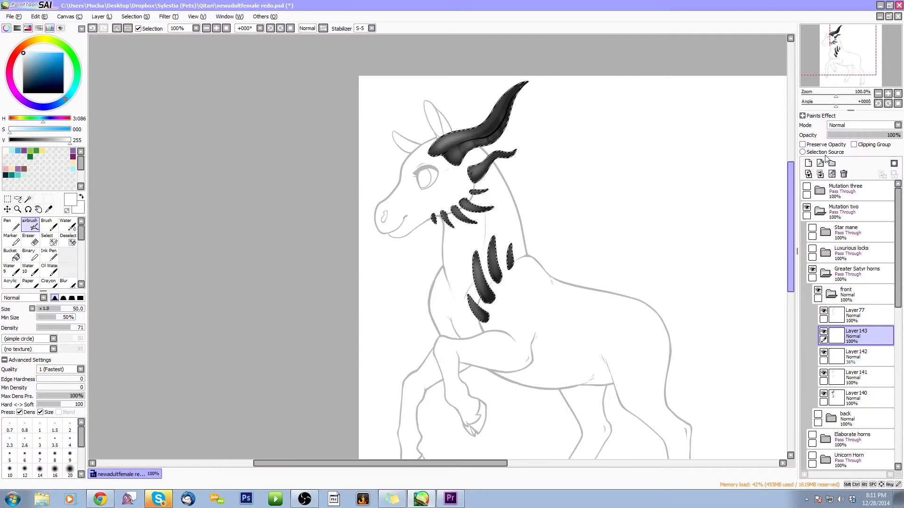
{"action": "left_click_drag", "start_coordinate": [852, 136], "coordinate": [854, 138]}
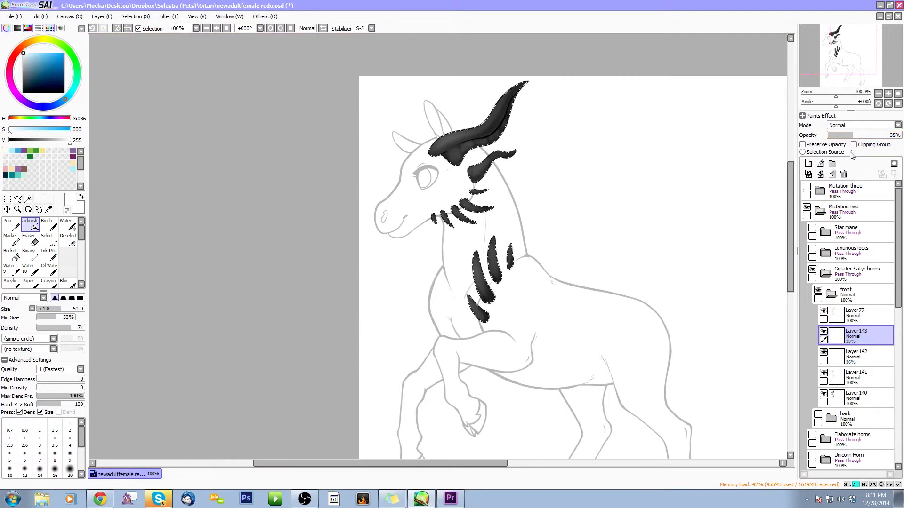
{"action": "key", "text": "ctrl+e"}
Erase the excess highlight along the large horn's lower edge and ridge with the Eraser at sizes 25 and 16
{"action": "left_click", "coordinate": [887, 93]}
{"action": "left_click_drag", "start_coordinate": [876, 75], "coordinate": [884, 62]}
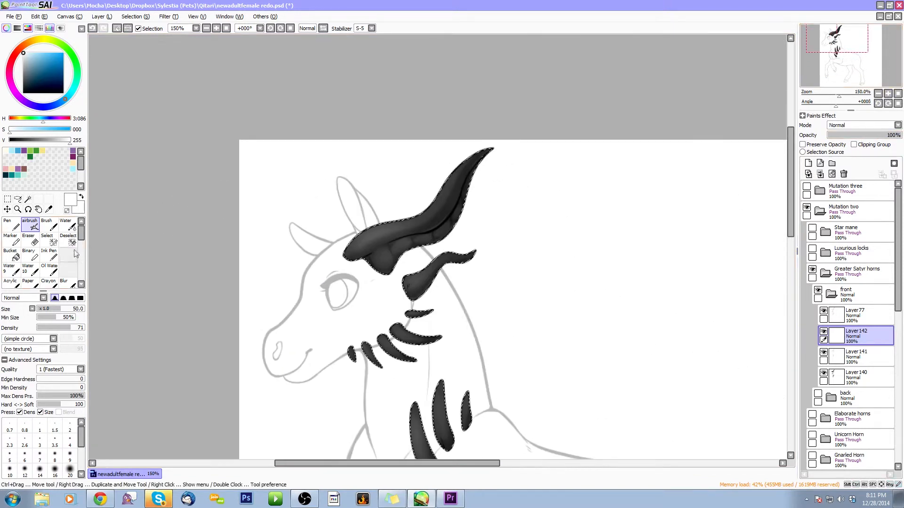
{"action": "left_click", "coordinate": [29, 240]}
{"action": "key", "text": "bracketright"}
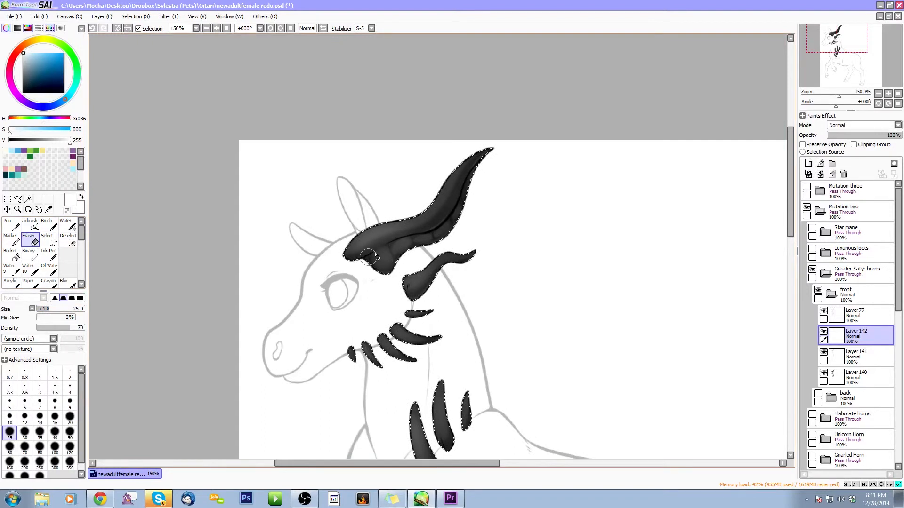
{"action": "mouse_move", "coordinate": [362, 258]}
{"action": "left_mouse_down"}
{"action": "mouse_move", "coordinate": [445, 219]}
{"action": "mouse_move", "coordinate": [504, 133]}
{"action": "left_mouse_up"}
{"action": "key", "text": "bracketleft"}
{"action": "key", "text": "bracketleft"}
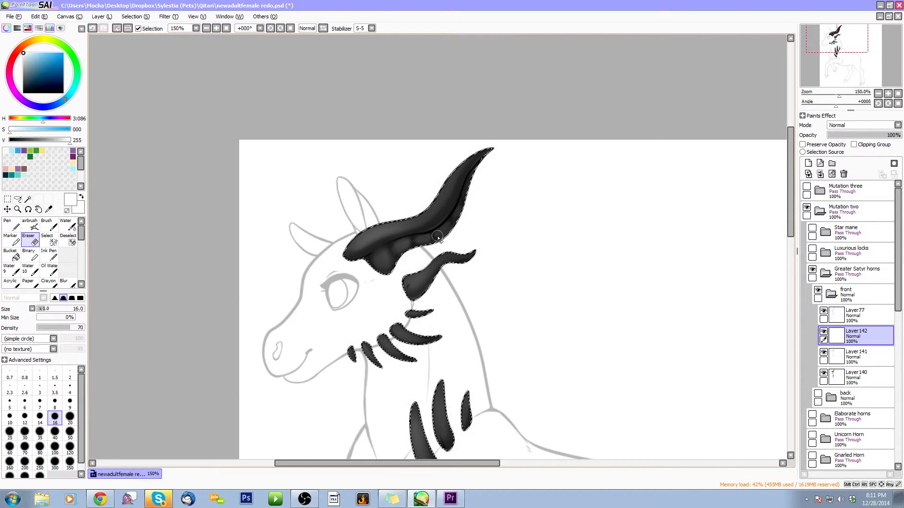
Refine the highlights on the large horn's rounded base and main curve with the Eraser at sizes 25 and 30
{"action": "key", "text": "bracketright"}
{"action": "key", "text": "bracketright"}
{"action": "key", "text": "bracketright"}
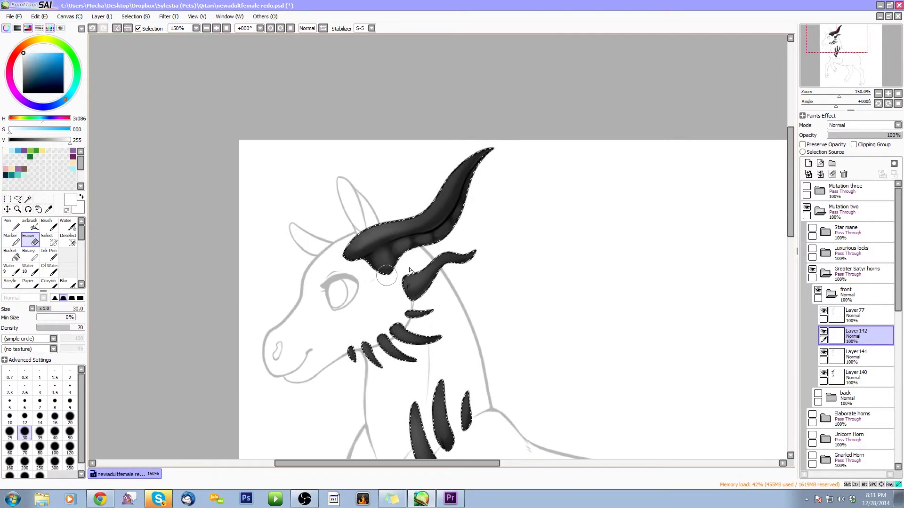
{"action": "key", "text": "bracketleft"}
{"action": "left_click_drag", "start_coordinate": [387, 243], "coordinate": [422, 210]}
{"action": "key", "text": "bracketright"}
{"action": "left_click_drag", "start_coordinate": [344, 247], "coordinate": [439, 217]}
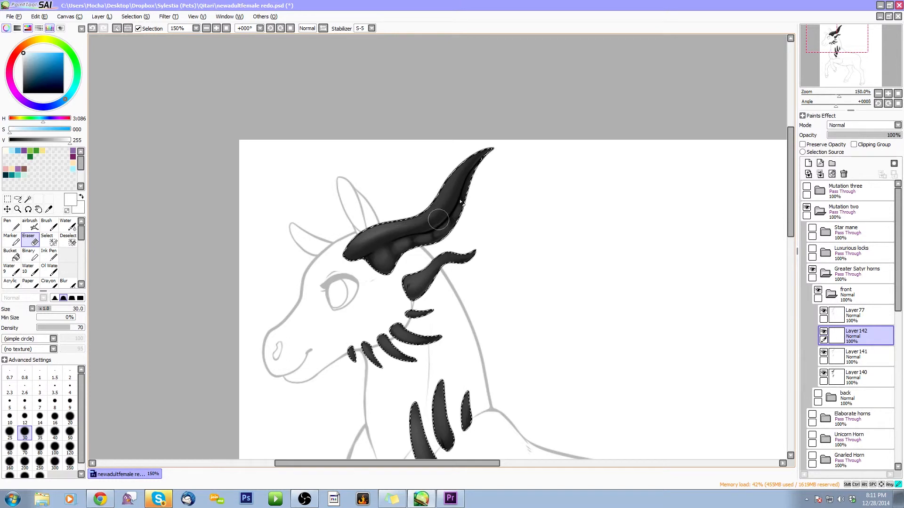
Trim the highlights on the small lower horn, jaw spikes and neck spikes with the Eraser at sizes 25 and 20
{"action": "mouse_move", "coordinate": [455, 319]}
{"action": "left_mouse_down"}
{"action": "mouse_move", "coordinate": [474, 275]}
{"action": "mouse_move", "coordinate": [462, 228]}
{"action": "left_mouse_up"}
{"action": "key", "text": "bracketleft"}
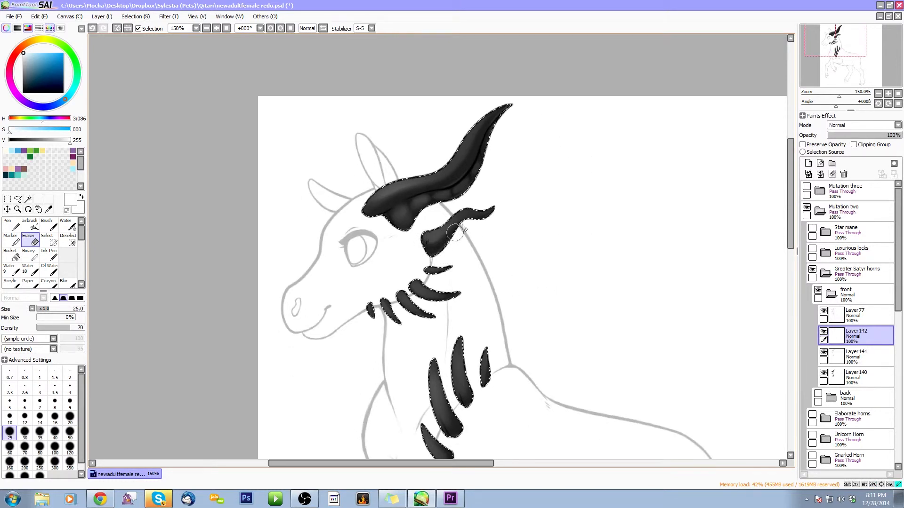
{"action": "key", "text": "bracketleft"}
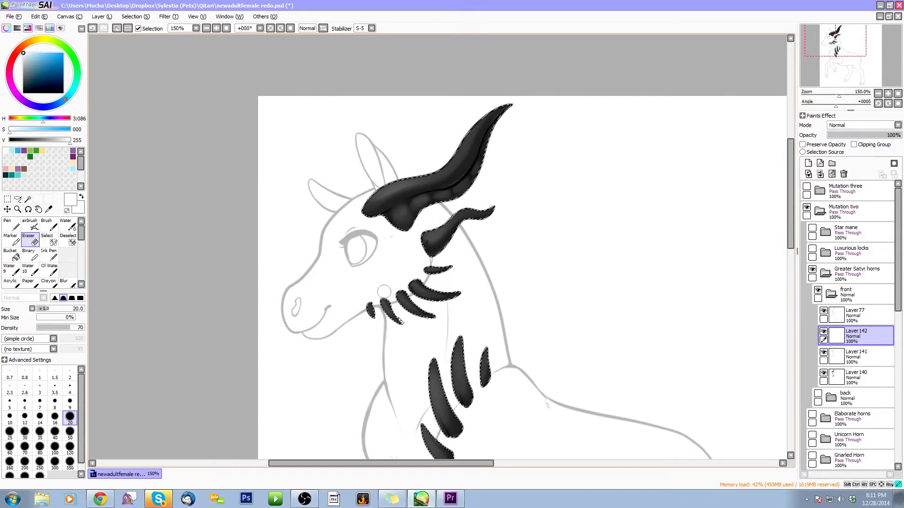
{"action": "scroll", "coordinate": [492, 335], "scroll_direction": "down", "scroll_amount": 3}
{"action": "key", "text": "bracketright"}
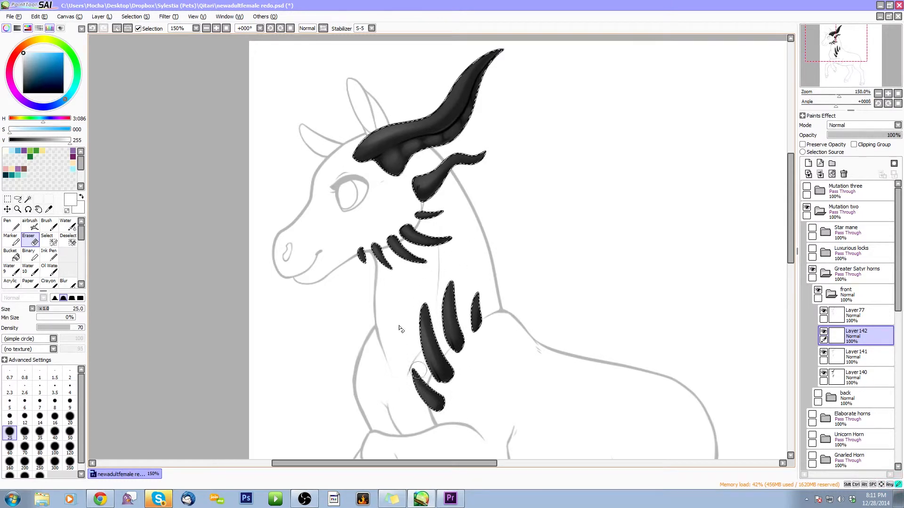
Touch up the large horn's highlights with the Eraser at sizes 35 and 20, and save the drawing
{"action": "scroll", "coordinate": [494, 211], "scroll_direction": "up", "scroll_amount": 3}
{"action": "key", "text": "bracketright"}
{"action": "key", "text": "bracketright"}
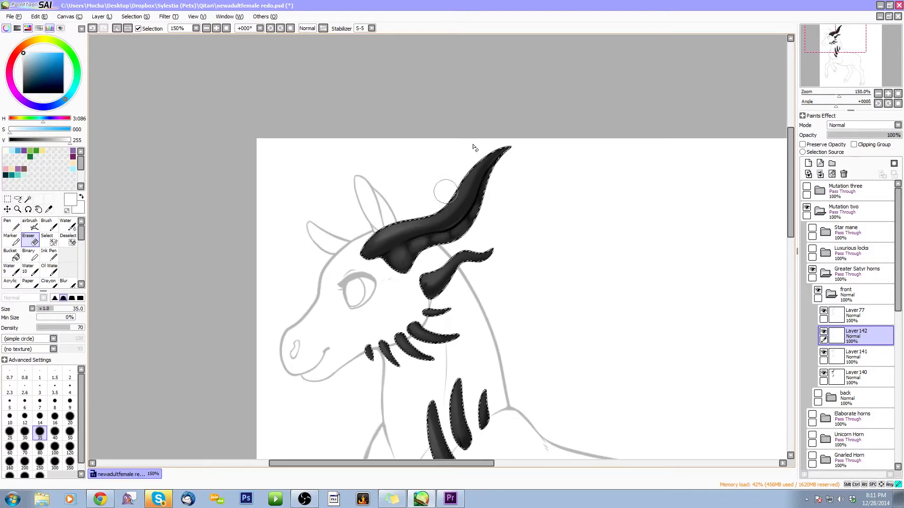
{"action": "key", "text": "bracketleft"}
{"action": "key", "text": "bracketleft"}
{"action": "key", "text": "bracketleft"}
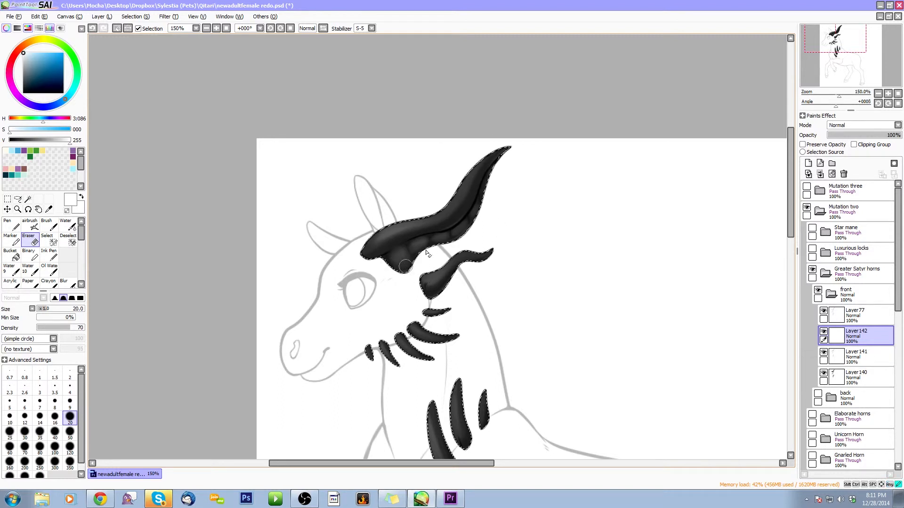
{"action": "key", "text": "ctrl+s"}
Add a new layer above Layer142 and reduce the Airbrush to size 7 for fine white highlights
{"action": "left_click", "coordinate": [808, 164]}
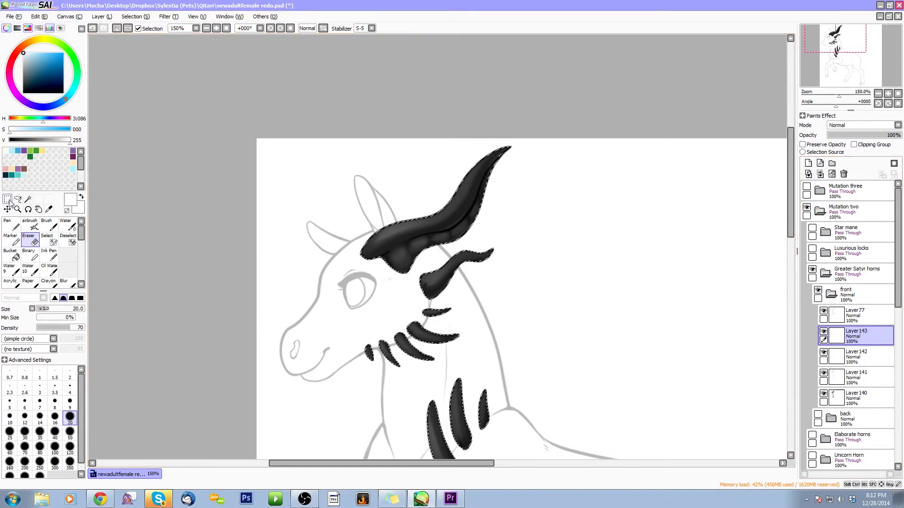
{"action": "left_click", "coordinate": [29, 225]}
{"action": "left_click", "coordinate": [888, 94]}
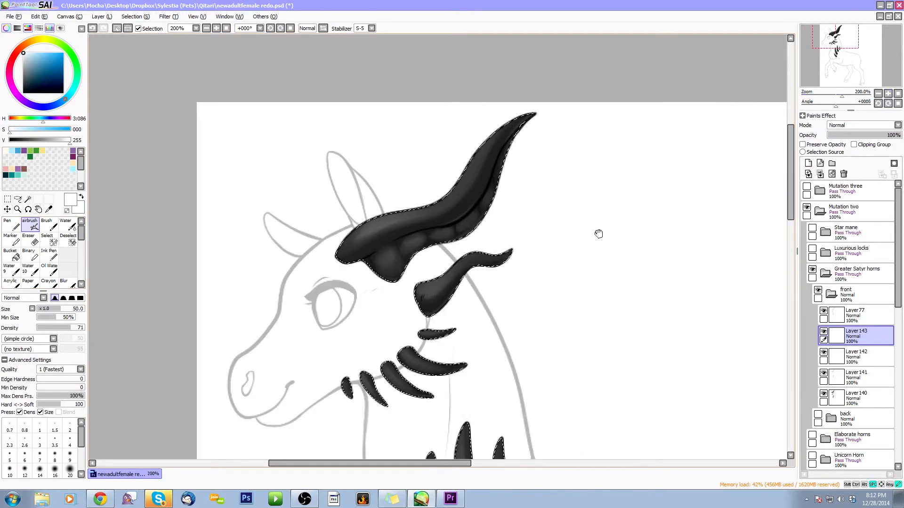
{"action": "left_click_drag", "start_coordinate": [598, 233], "coordinate": [613, 263]}
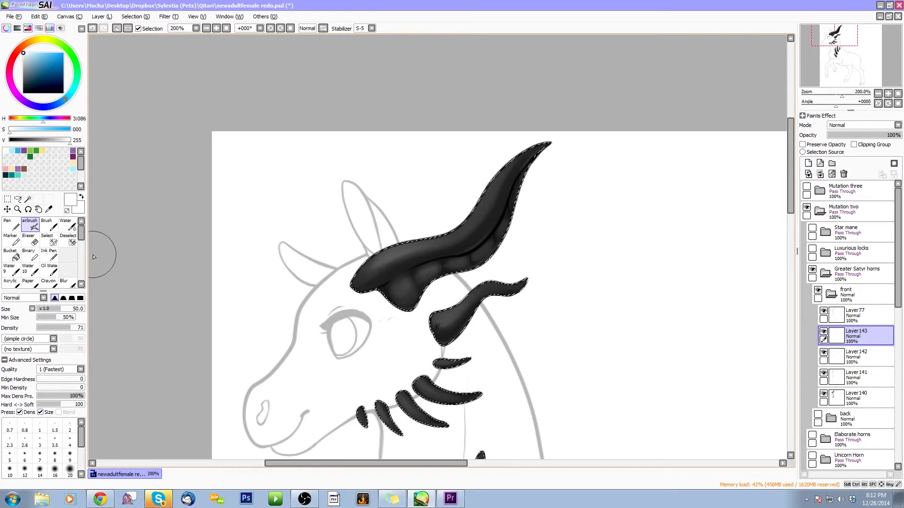
{"action": "key", "text": "bracketleft"}
{"action": "key", "text": "bracketleft"}
{"action": "key", "text": "bracketleft"}
{"action": "key", "text": "bracketleft"}
{"action": "key", "text": "bracketleft"}
{"action": "key", "text": "bracketleft"}
{"action": "key", "text": "bracketleft"}
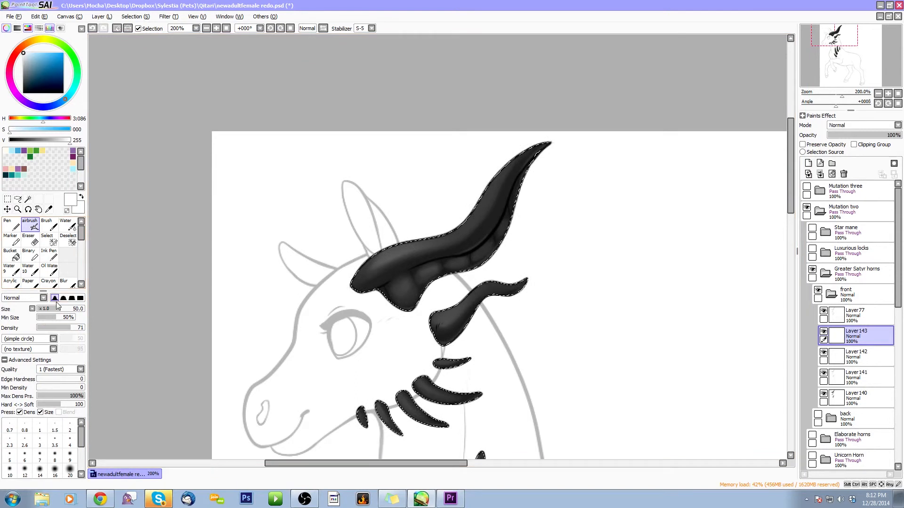
{"action": "key", "text": "bracketleft"}
{"action": "key", "text": "bracketleft"}
{"action": "key", "text": "bracketleft"}
{"action": "key", "text": "bracketleft"}
{"action": "key", "text": "bracketleft"}
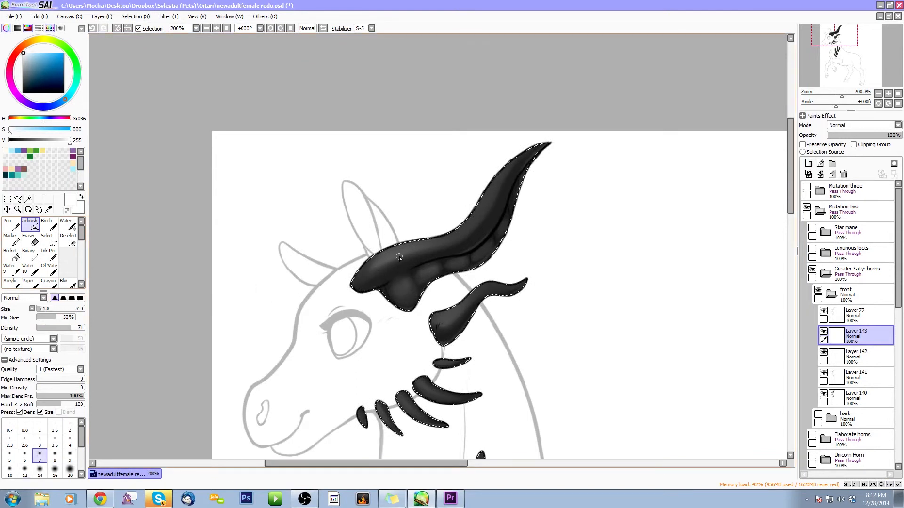
Try a thin white highlight at the base of the large horn with the Airbrush at sizes 5 and 7
{"action": "key", "text": "bracketleft"}
{"action": "key", "text": "bracketleft"}
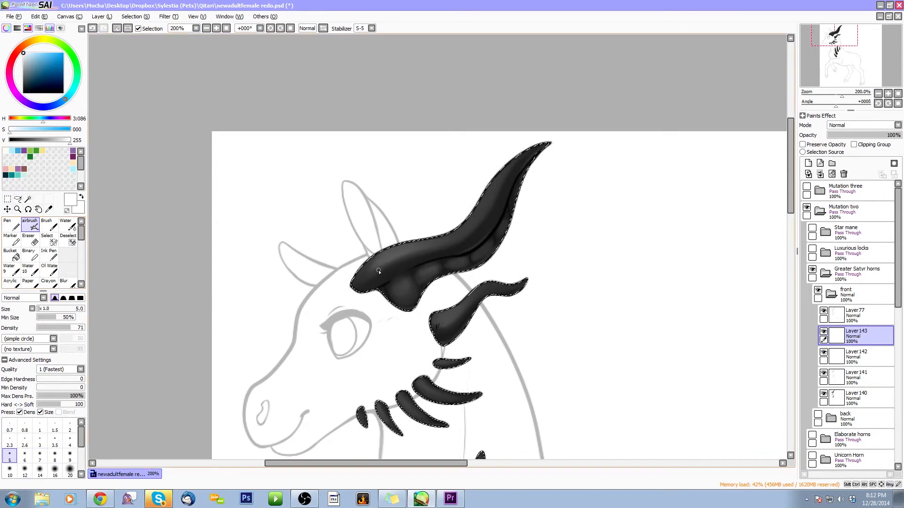
{"action": "key", "text": "bracketright"}
{"action": "key", "text": "bracketright"}
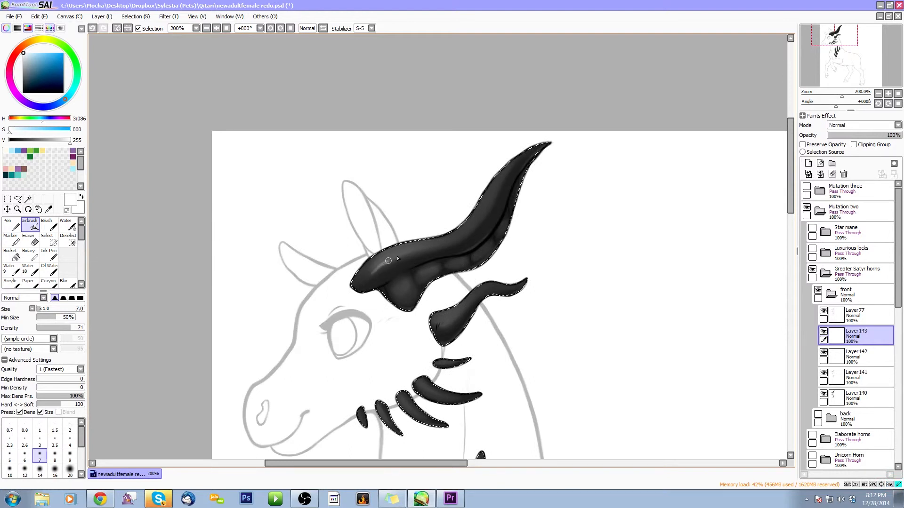
{"action": "key", "text": "ctrl+z"}
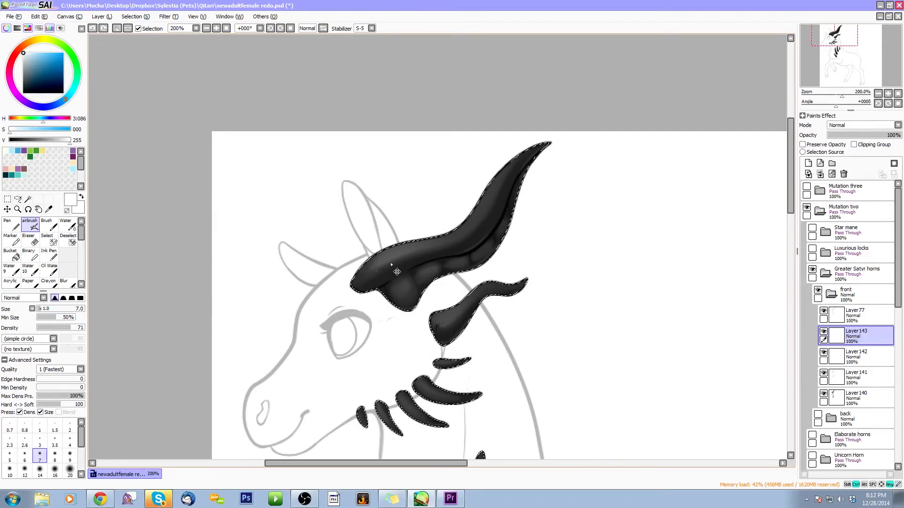
Paint fine white highlights along the large horn's upper body, lower ridge and base with the Airbrush at sizes 7 and 10
{"action": "left_click_drag", "start_coordinate": [427, 247], "coordinate": [487, 212]}
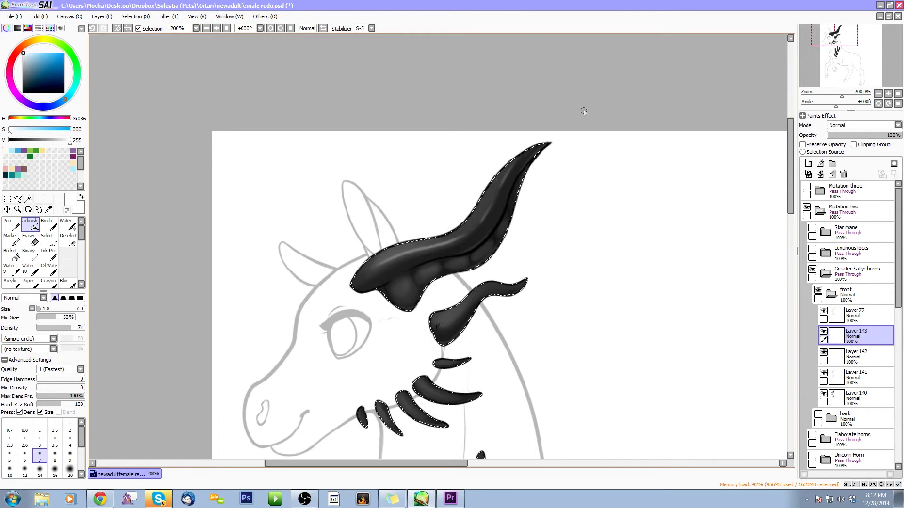
{"action": "left_click_drag", "start_coordinate": [470, 285], "coordinate": [486, 256]}
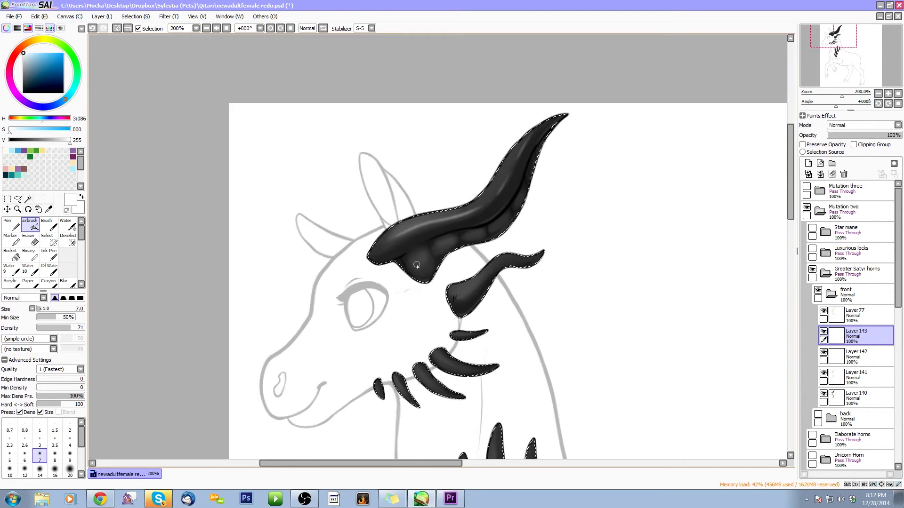
{"action": "key", "text": "ctrl+z"}
{"action": "mouse_move", "coordinate": [419, 261]}
{"action": "left_mouse_down"}
{"action": "mouse_move", "coordinate": [428, 255]}
{"action": "mouse_move", "coordinate": [418, 263]}
{"action": "left_mouse_up"}
{"action": "key", "text": "bracketright"}
{"action": "key", "text": "bracketright"}
{"action": "key", "text": "bracketright"}
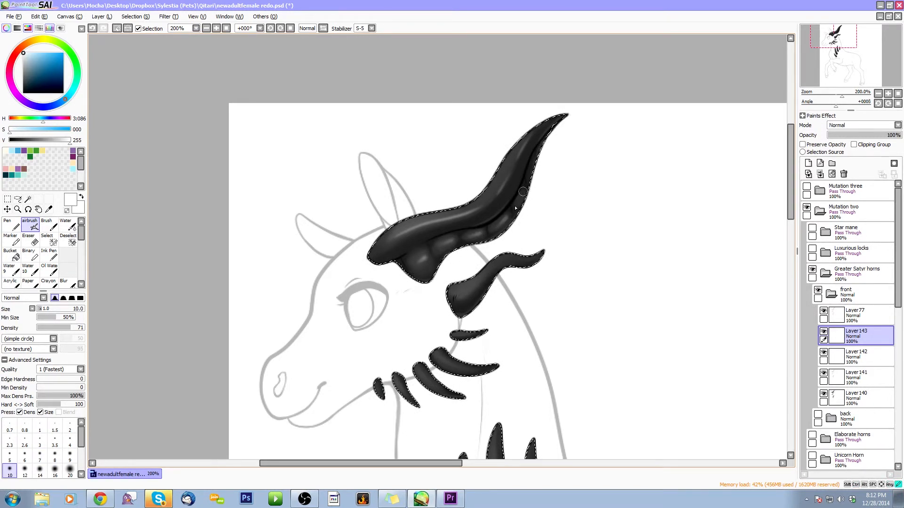
Add fine white highlights to the small lower horn and the jaw spikes with the Airbrush at sizes 6 and 5
{"action": "key", "text": "bracketleft"}
{"action": "key", "text": "bracketleft"}
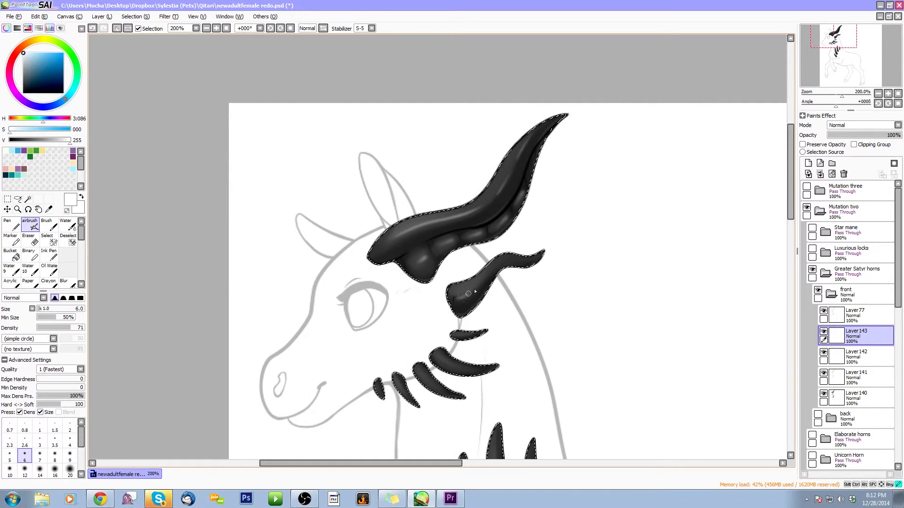
{"action": "key", "text": "ctrl+z"}
{"action": "left_click_drag", "start_coordinate": [464, 297], "coordinate": [488, 274]}
{"action": "left_click_drag", "start_coordinate": [516, 300], "coordinate": [540, 238]}
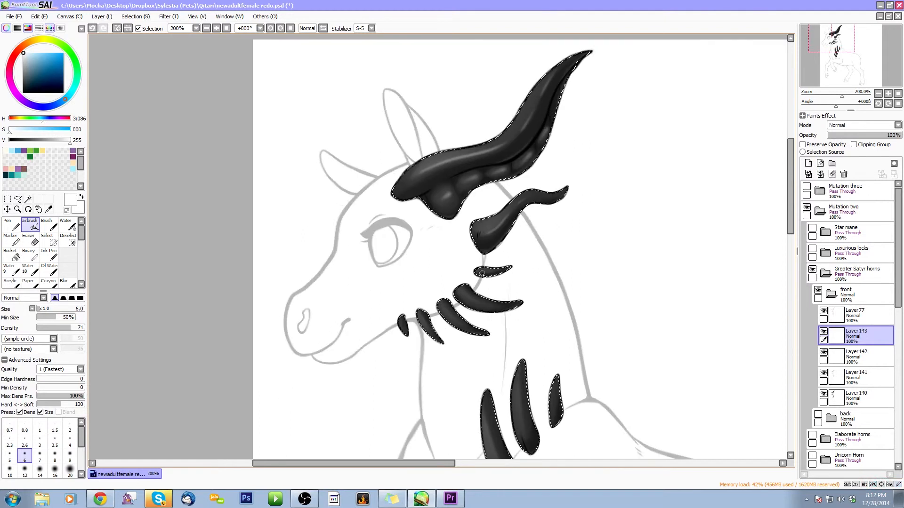
{"action": "key", "text": "bracketleft"}
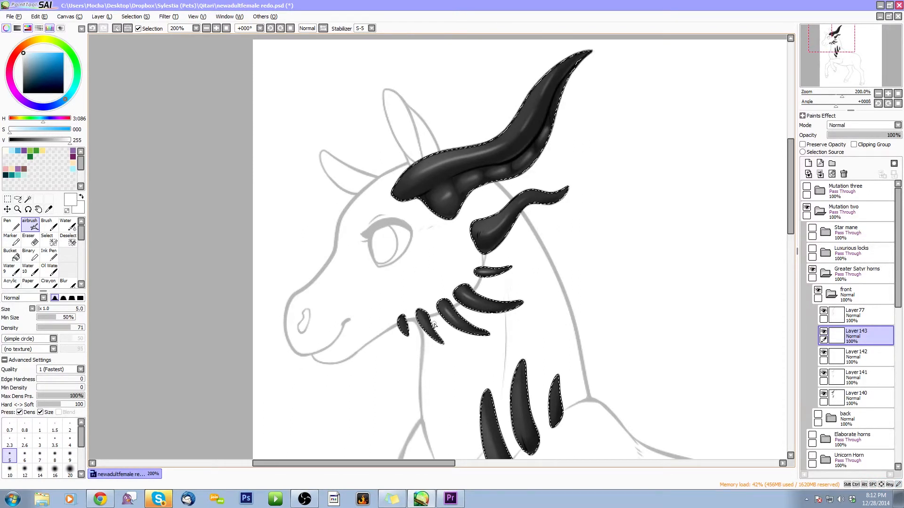
{"action": "mouse_move", "coordinate": [444, 310]}
{"action": "left_mouse_down"}
{"action": "mouse_move", "coordinate": [466, 325]}
{"action": "mouse_move", "coordinate": [401, 340]}
{"action": "mouse_move", "coordinate": [421, 331]}
{"action": "mouse_move", "coordinate": [420, 316]}
{"action": "mouse_move", "coordinate": [433, 334]}
{"action": "left_mouse_up"}
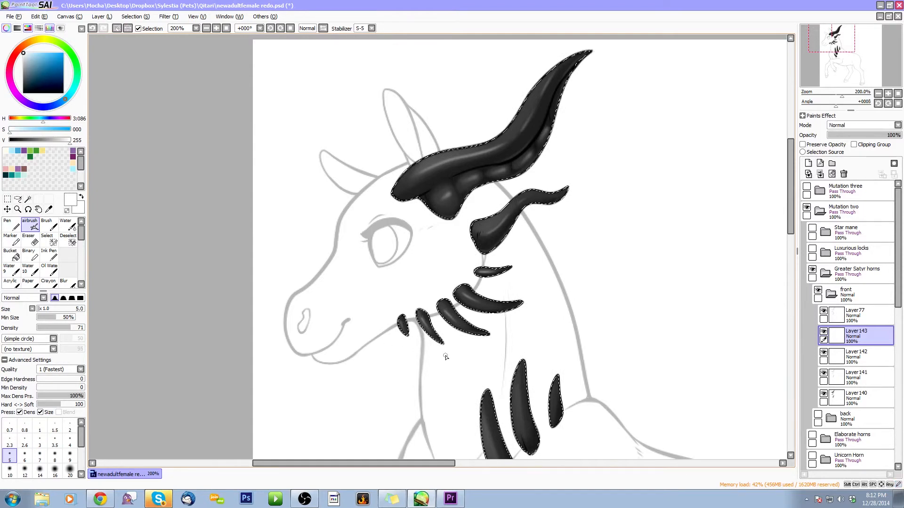
Paint thin white highlights down the neck spikes with the Airbrush at size 5
{"action": "scroll", "coordinate": [502, 404], "scroll_direction": "down", "scroll_amount": 3}
{"action": "mouse_move", "coordinate": [501, 395]}
{"action": "left_mouse_down"}
{"action": "mouse_move", "coordinate": [481, 322]}
{"action": "mouse_move", "coordinate": [525, 358]}
{"action": "mouse_move", "coordinate": [515, 304]}
{"action": "mouse_move", "coordinate": [548, 316]}
{"action": "left_mouse_up"}
{"action": "key", "text": "space"}
{"action": "left_click_drag", "start_coordinate": [549, 413], "coordinate": [540, 347]}
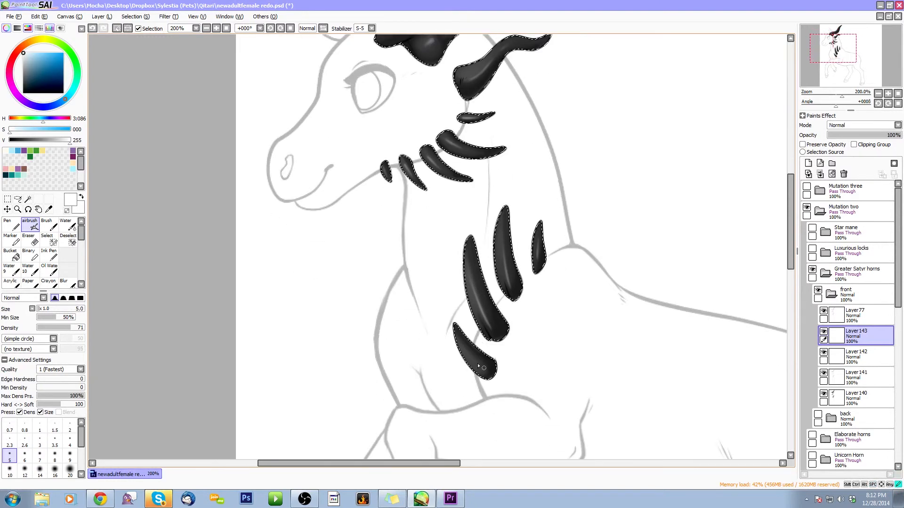
{"action": "left_click_drag", "start_coordinate": [556, 294], "coordinate": [580, 329]}
Soften the new fine highlights on the large horn and small lower horn with the Eraser, mainly at size 25
{"action": "key", "text": "e"}
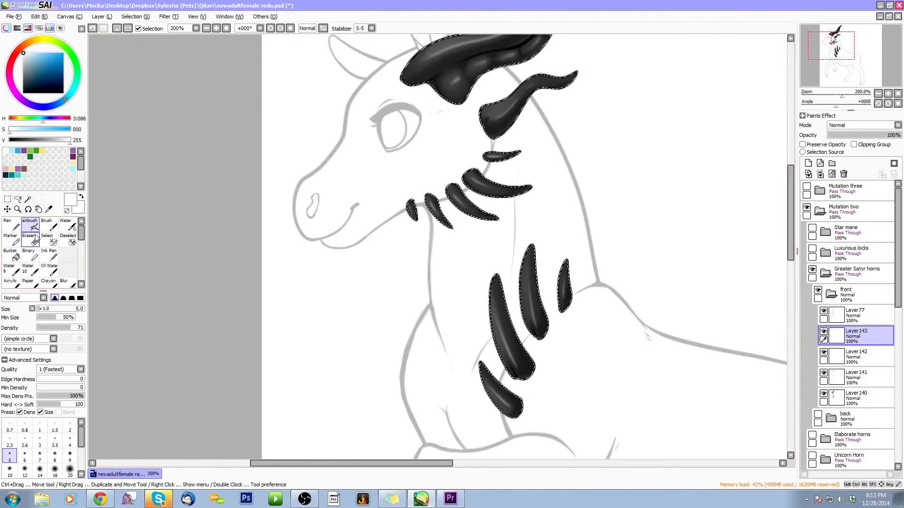
{"action": "key", "text": "space"}
{"action": "left_click_drag", "start_coordinate": [452, 276], "coordinate": [483, 413]}
{"action": "key", "text": "bracketright"}
{"action": "key", "text": "bracketright"}
{"action": "key", "text": "bracketright"}
{"action": "key", "text": "bracketleft"}
{"action": "key", "text": "bracketleft"}
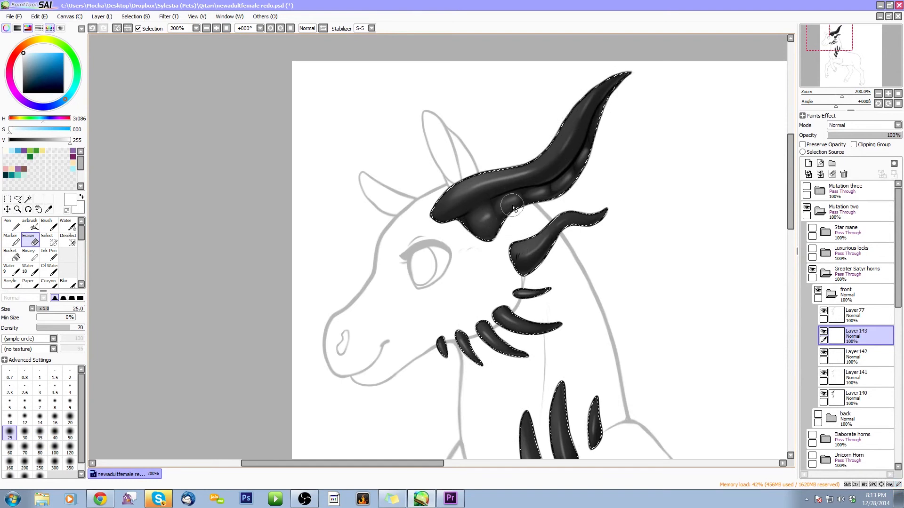
{"action": "key", "text": "bracketright"}
{"action": "key", "text": "bracketright"}
{"action": "key", "text": "bracketright"}
{"action": "key", "text": "bracketleft"}
{"action": "key", "text": "bracketleft"}
{"action": "key", "text": "bracketleft"}
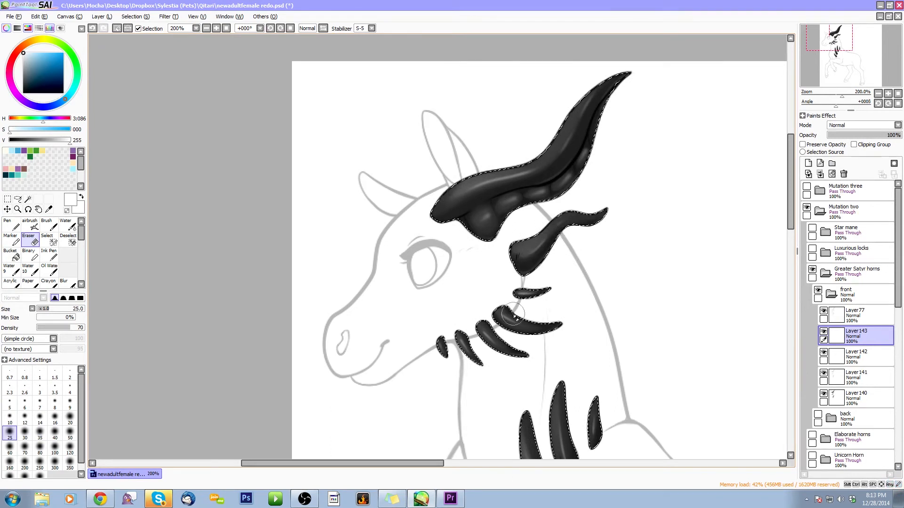
Trim the fine highlights on the jaw spikes and neck spikes with the Eraser at size 35
{"action": "key", "text": "bracketright"}
{"action": "key", "text": "bracketright"}
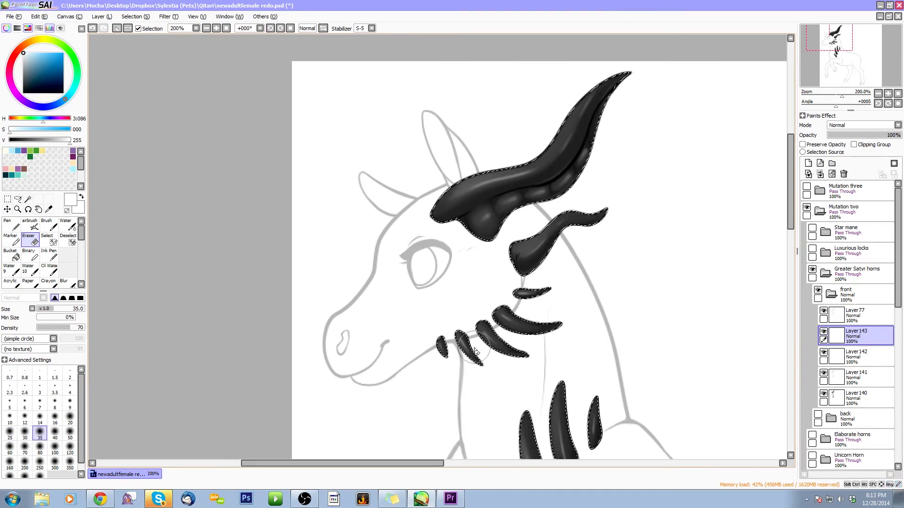
{"action": "left_click_drag", "start_coordinate": [569, 356], "coordinate": [559, 257]}
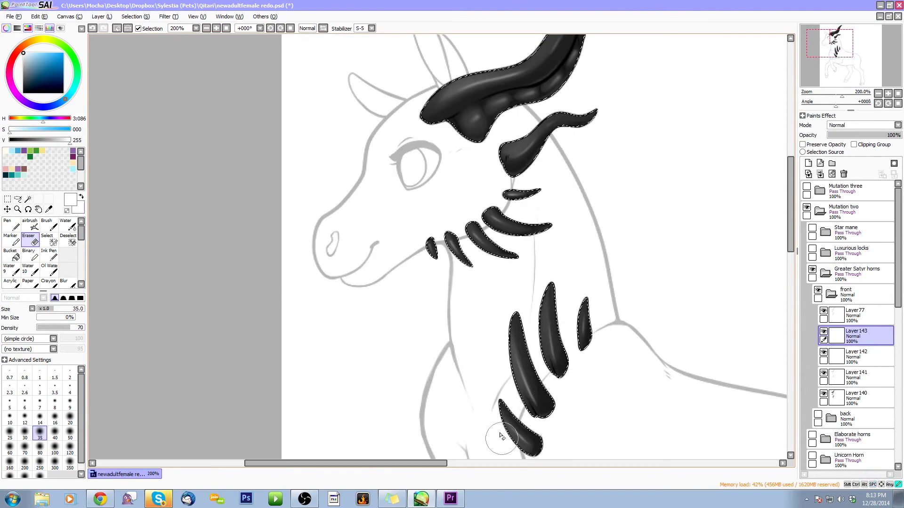
Lower Layer143's opacity to 68%, merge it down into Layer142 and save the drawing
{"action": "left_click_drag", "start_coordinate": [842, 96], "coordinate": [832, 96]}
{"action": "mouse_move", "coordinate": [877, 135]}
{"action": "left_mouse_down"}
{"action": "mouse_move", "coordinate": [866, 140]}
{"action": "mouse_move", "coordinate": [882, 143]}
{"action": "left_mouse_up"}
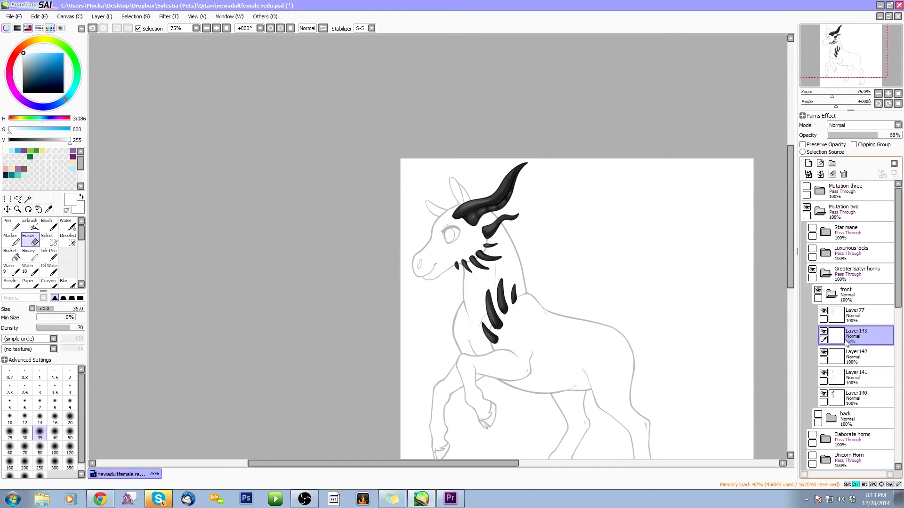
{"action": "key", "text": "ctrl+e"}
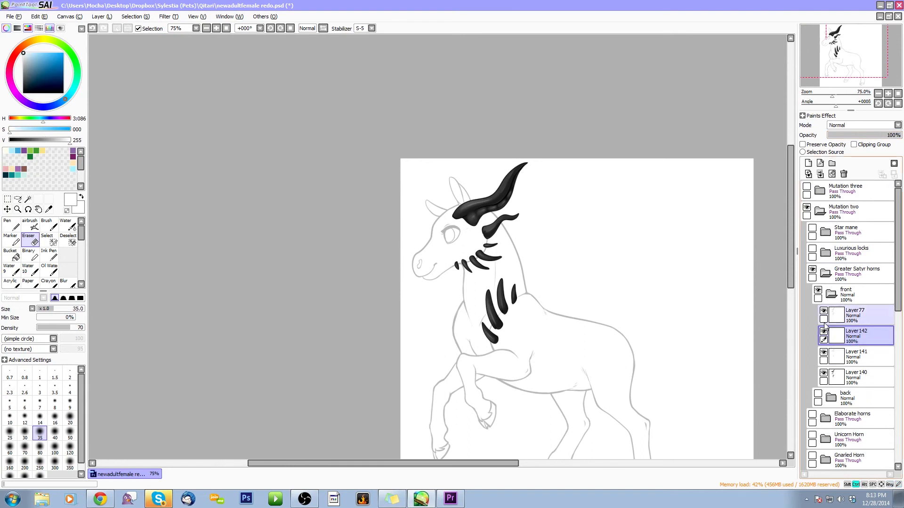
{"action": "key", "text": "ctrl+s"}
Select Layer140 and collapse the front folder of the Greater Satyr horns group
{"action": "left_click", "coordinate": [860, 380]}
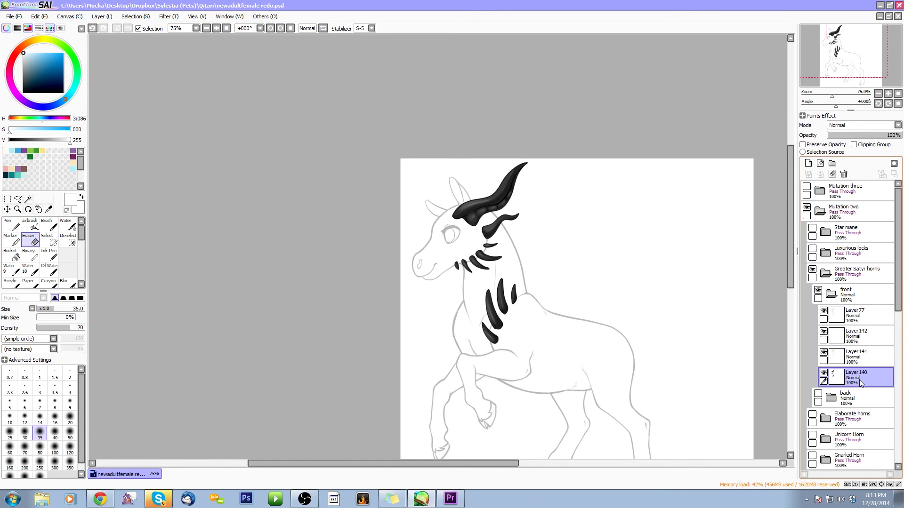
{"action": "left_click", "coordinate": [834, 304]}
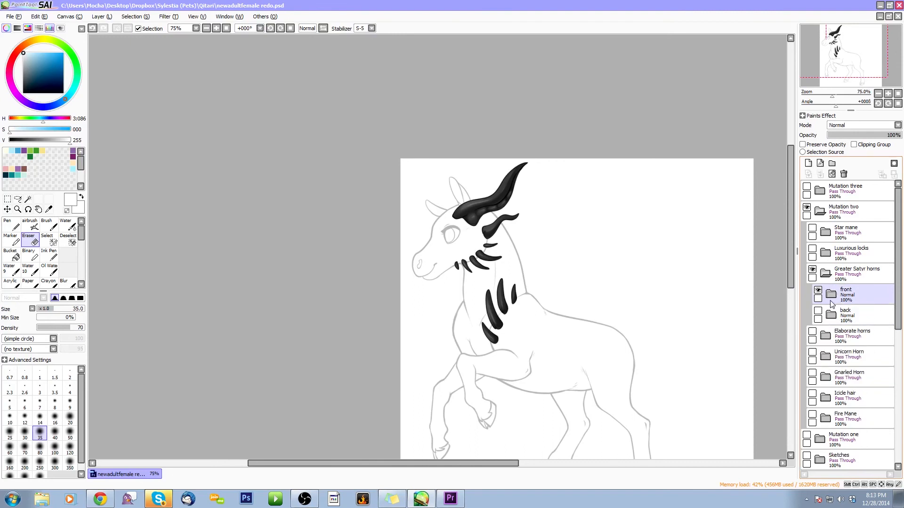